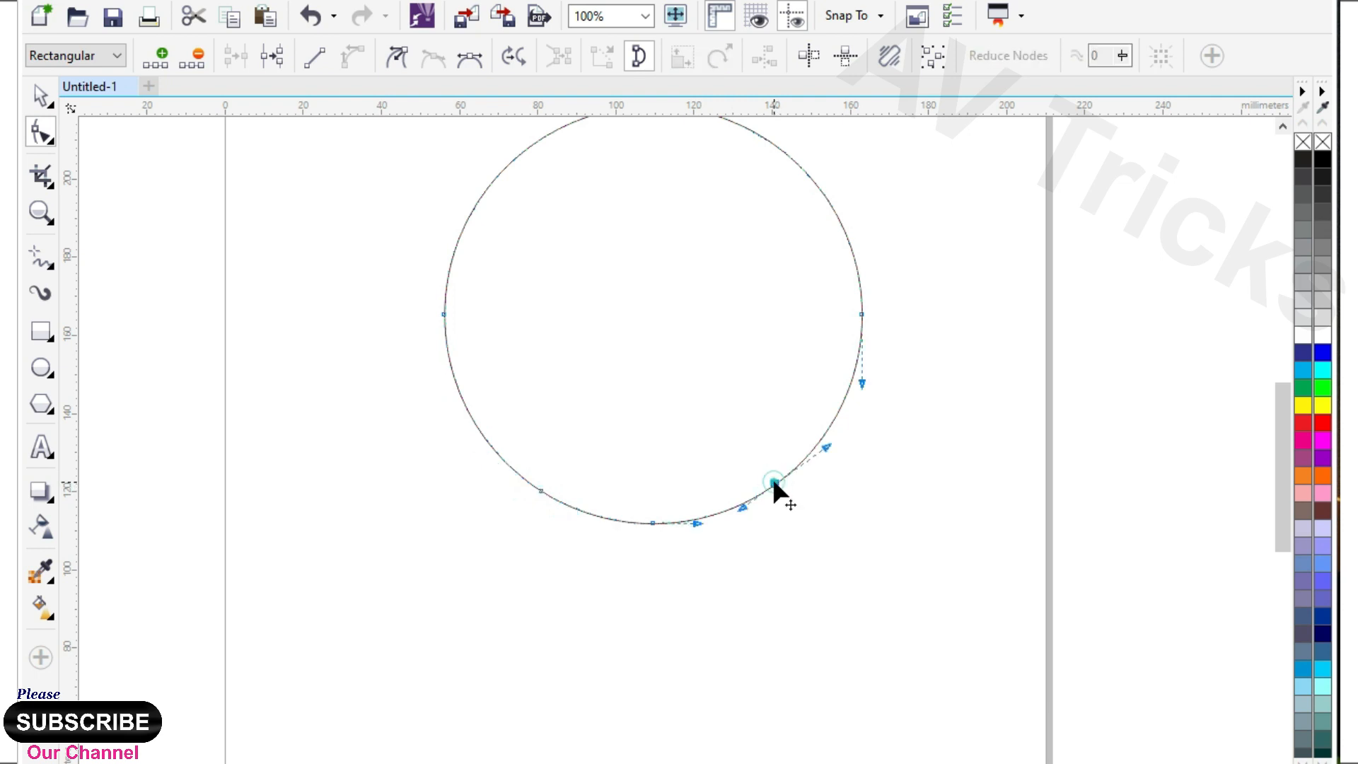
Delete the circle's bottom-centre node and pull the two lower nodes down to form an egg-shaped outline.
key("Delete")
left_click_drag(470, 444, 891, 590)
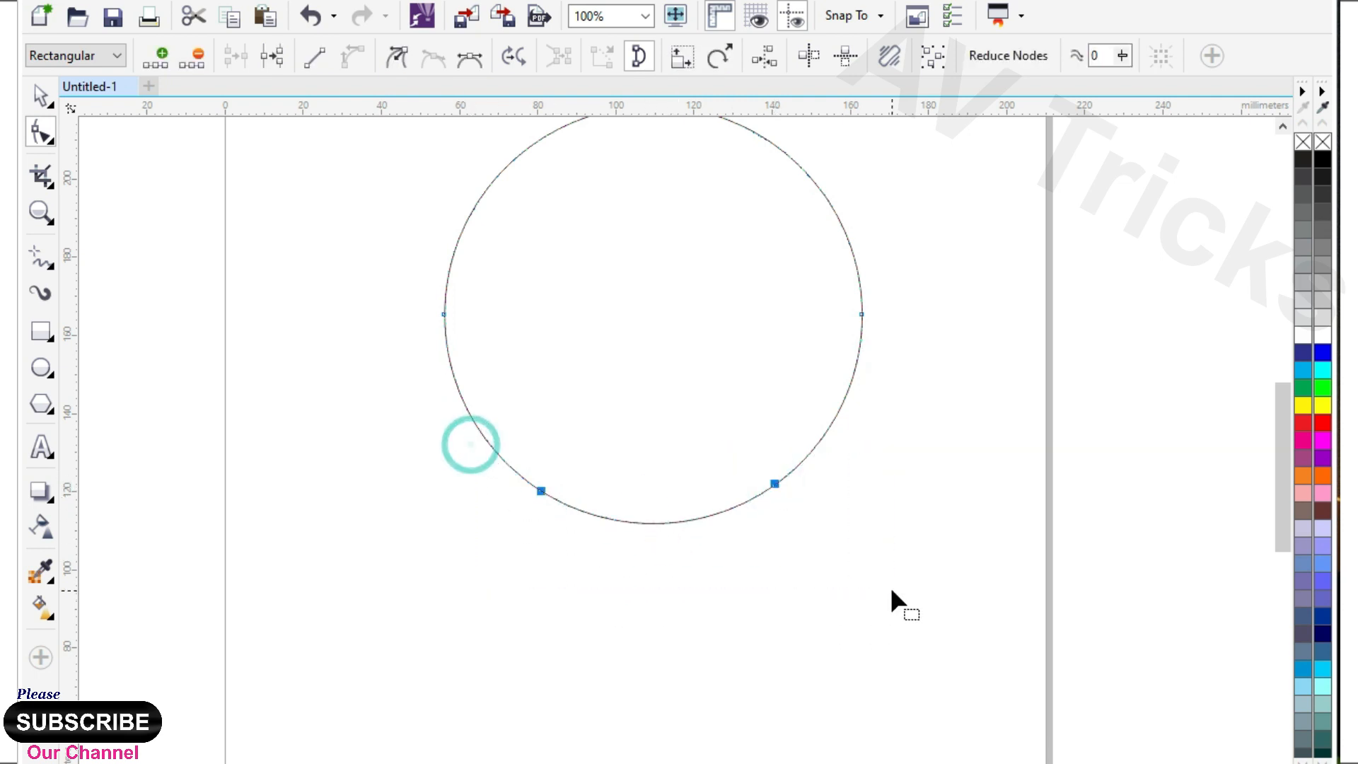
left_click_drag(776, 485, 776, 545)
scroll(709, 479, "down", 3)
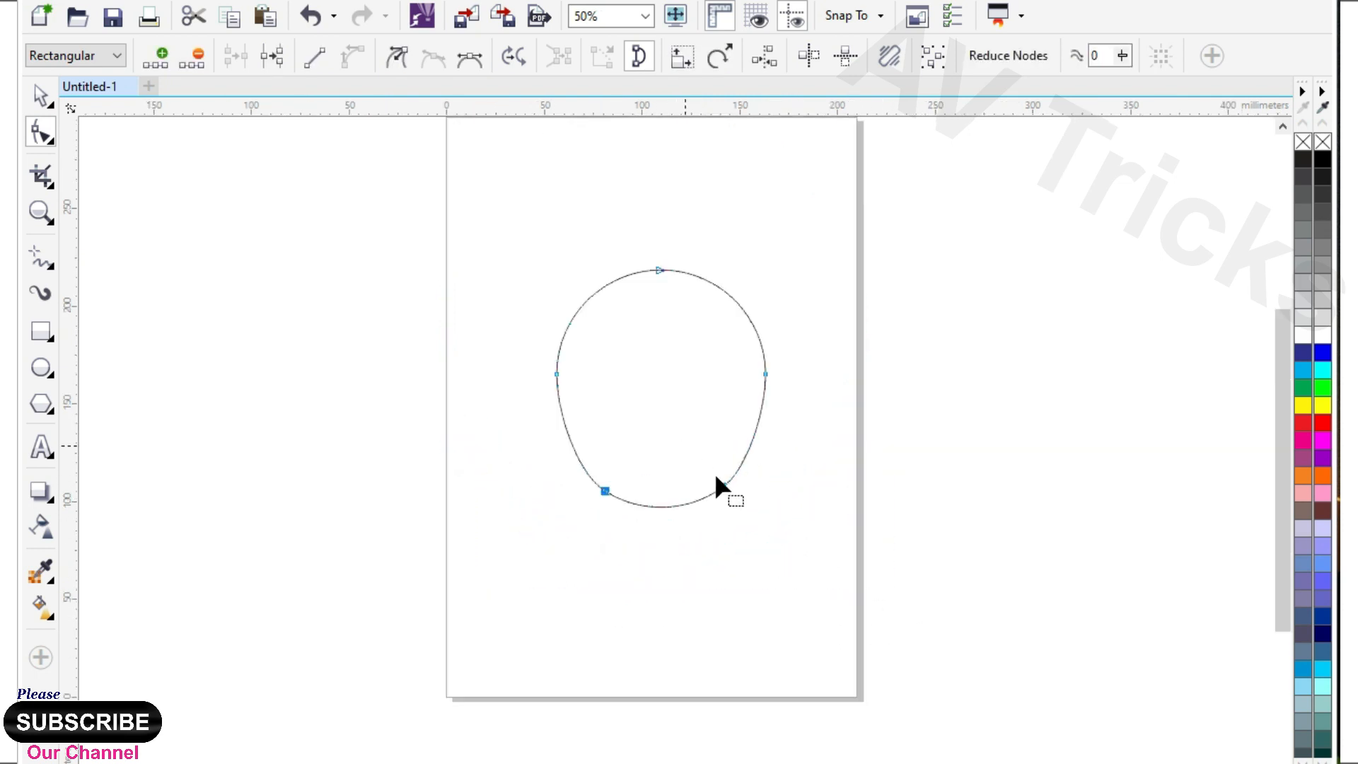
scroll(722, 506, "up", 3)
left_click_drag(727, 476, 728, 495)
scroll(665, 530, "down", 1)
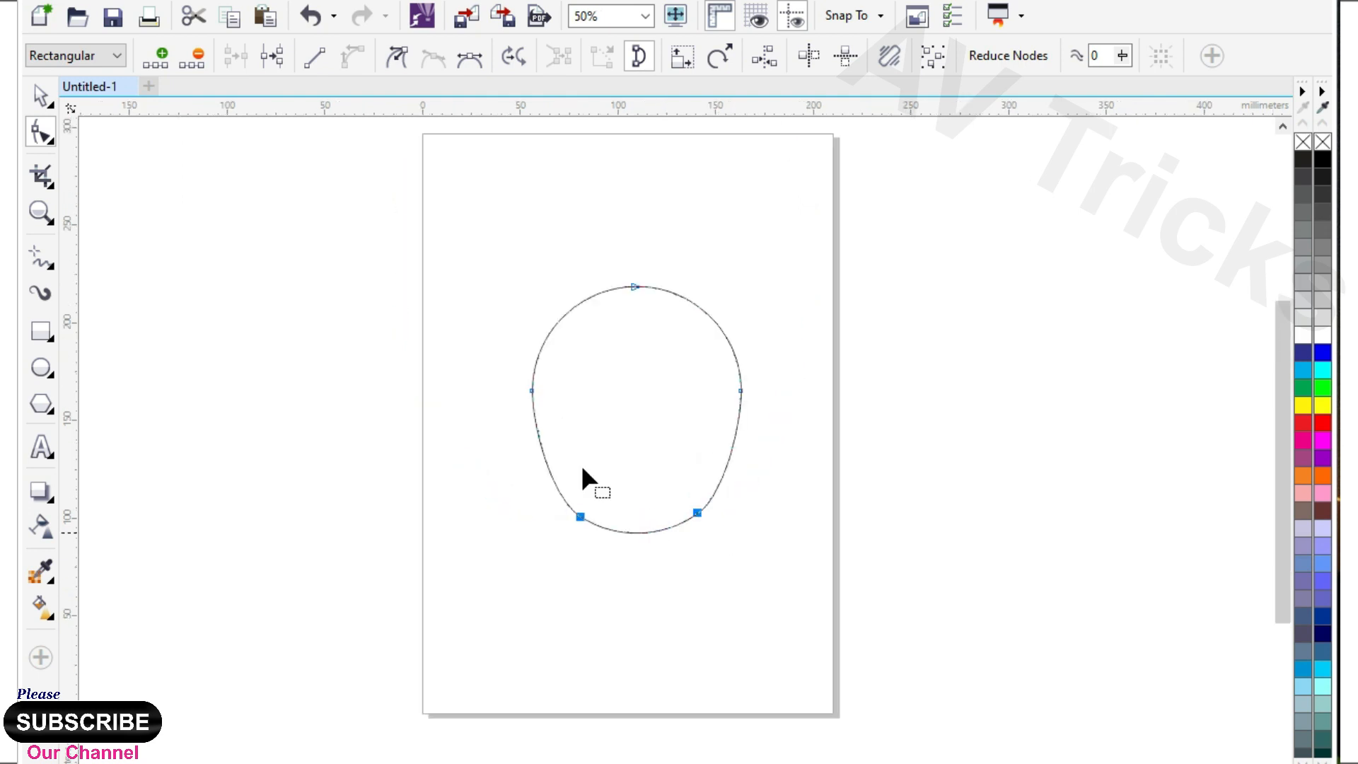
Add a centred smaller copy of the egg outline inside it, about 96 by 113 mm.
left_click(39, 98)
left_click(194, 255)
scroll(654, 384, "up", 1)
left_click(683, 370)
left_click_drag(836, 181, 813, 200)
Draw an eye circle about 78 mm across in the upper part of the egg and centre it horizontally on the outline.
left_click(40, 367)
left_click_drag(496, 253, 706, 549, "ctrl")
key("space")
left_click_drag(673, 391, 638, 391)
left_click(726, 288, "shift")
key("c")
Create two smaller copies of the eye circle, about 70 mm and 49 mm across, with the smaller pupil offset slightly down and right.
left_click(680, 371)
left_click_drag(767, 248, 728, 286, "shift")
left_click_drag(508, 290, 553, 332)
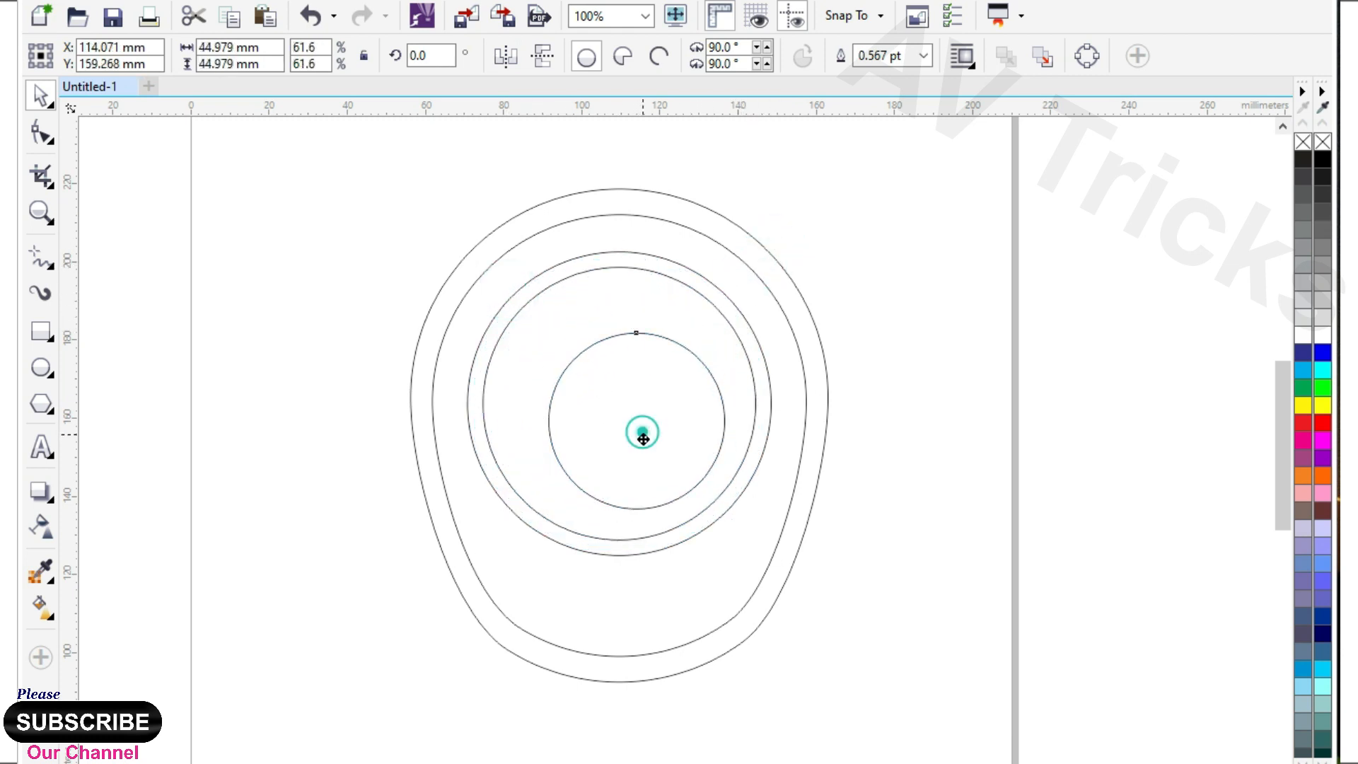
left_click_drag(643, 439, 647, 447)
left_click_drag(553, 346, 536, 330)
Make a small highlight from a reduced copy of the pupil, about 13 by 12 mm, on the pupil's upper-right edge.
left_click_drag(532, 531, 655, 379)
right_click(701, 363)
scroll(715, 350, "up", 1)
left_click_drag(686, 336, 718, 305)
left_click_drag(658, 330, 632, 361)
left_click_drag(670, 412, 686, 424)
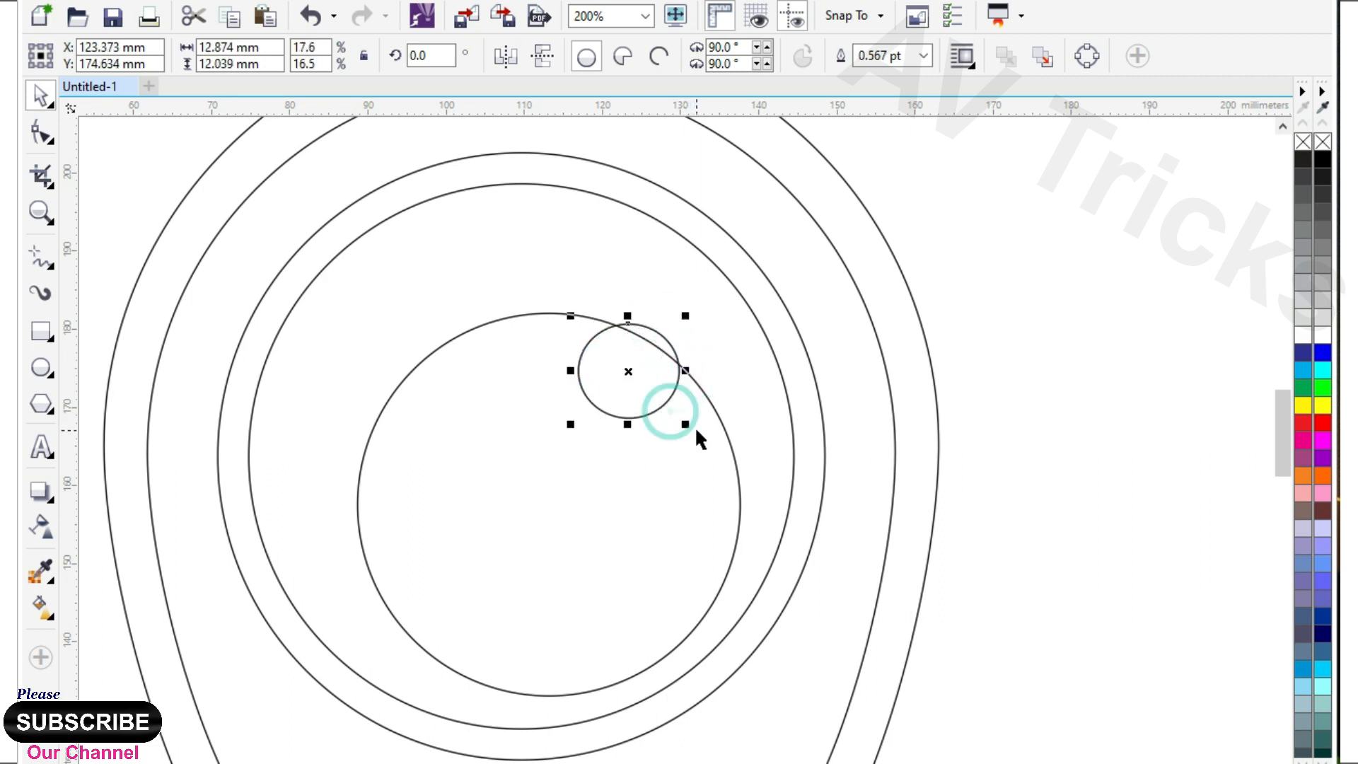
Fill the pupil and the outer eye ring black, and the circle between them white.
scroll(781, 381, "down", 1)
left_click(680, 445)
left_click(1323, 159)
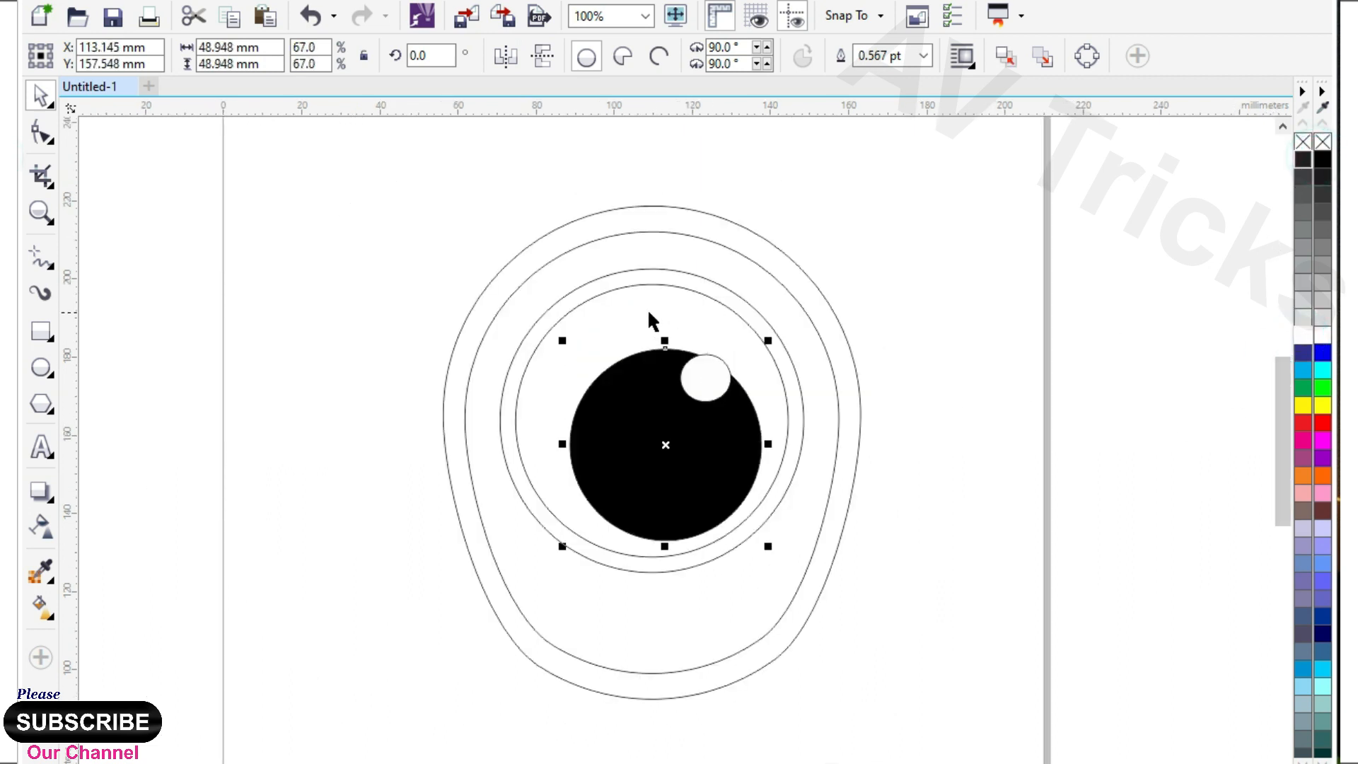
left_click(638, 312)
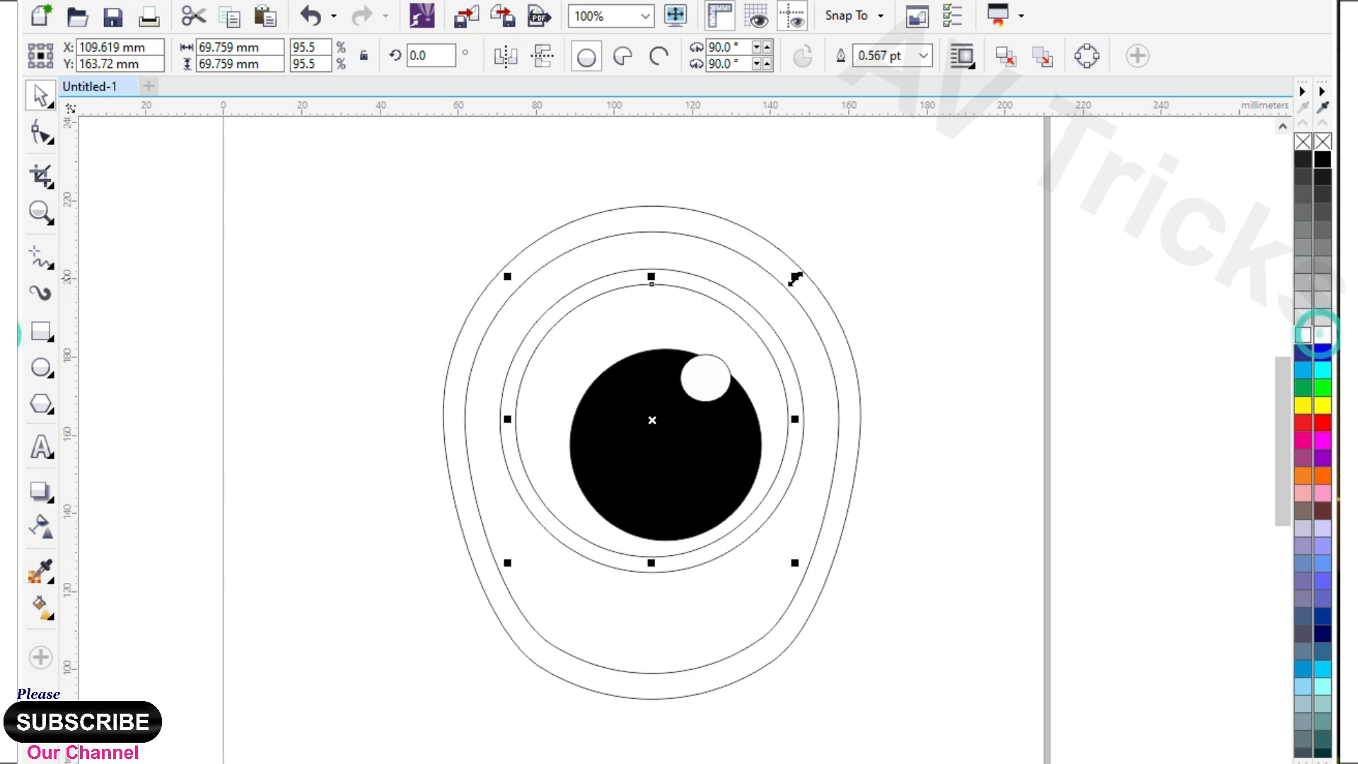
left_click_drag(795, 278, 811, 261)
left_click(1322, 161)
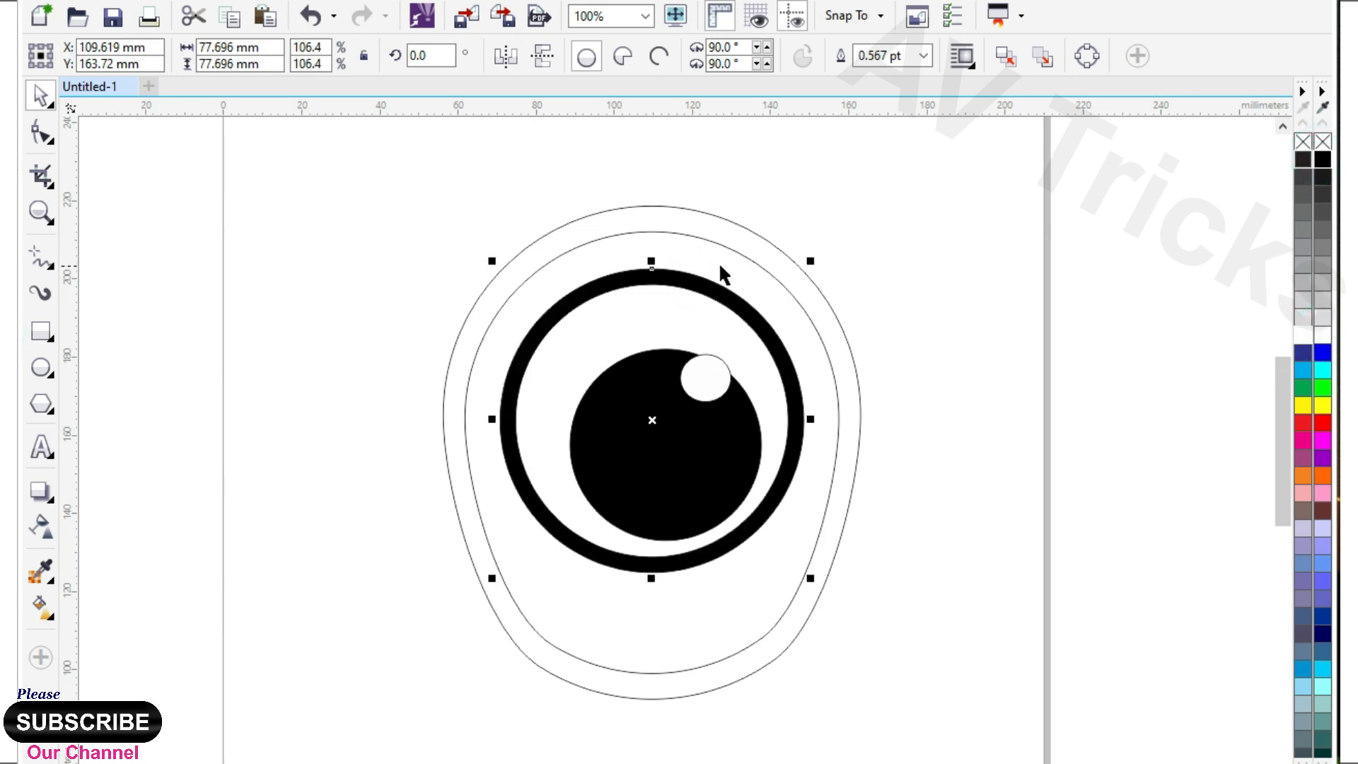
Fill the inner egg shape pale green and the outer egg shape black.
left_click(718, 259)
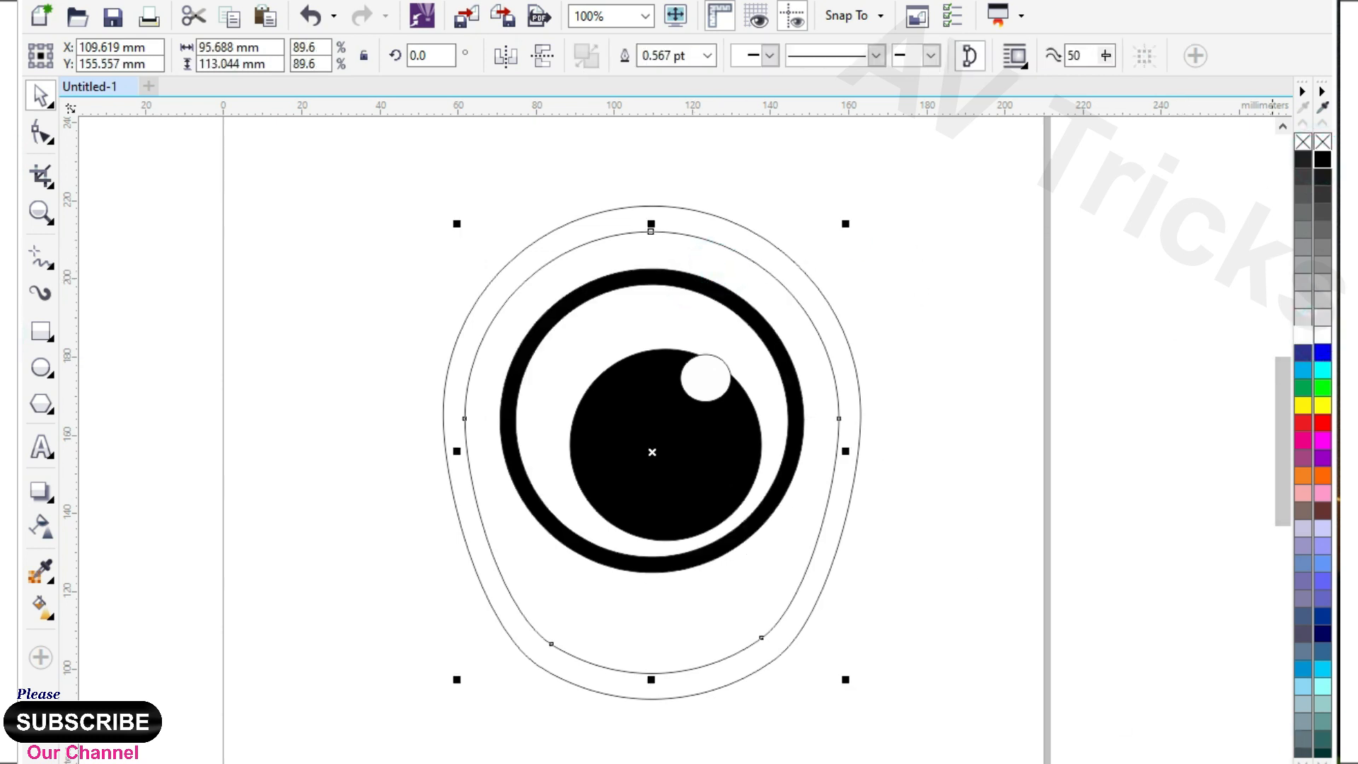
left_click(1322, 763)
left_click(1286, 213)
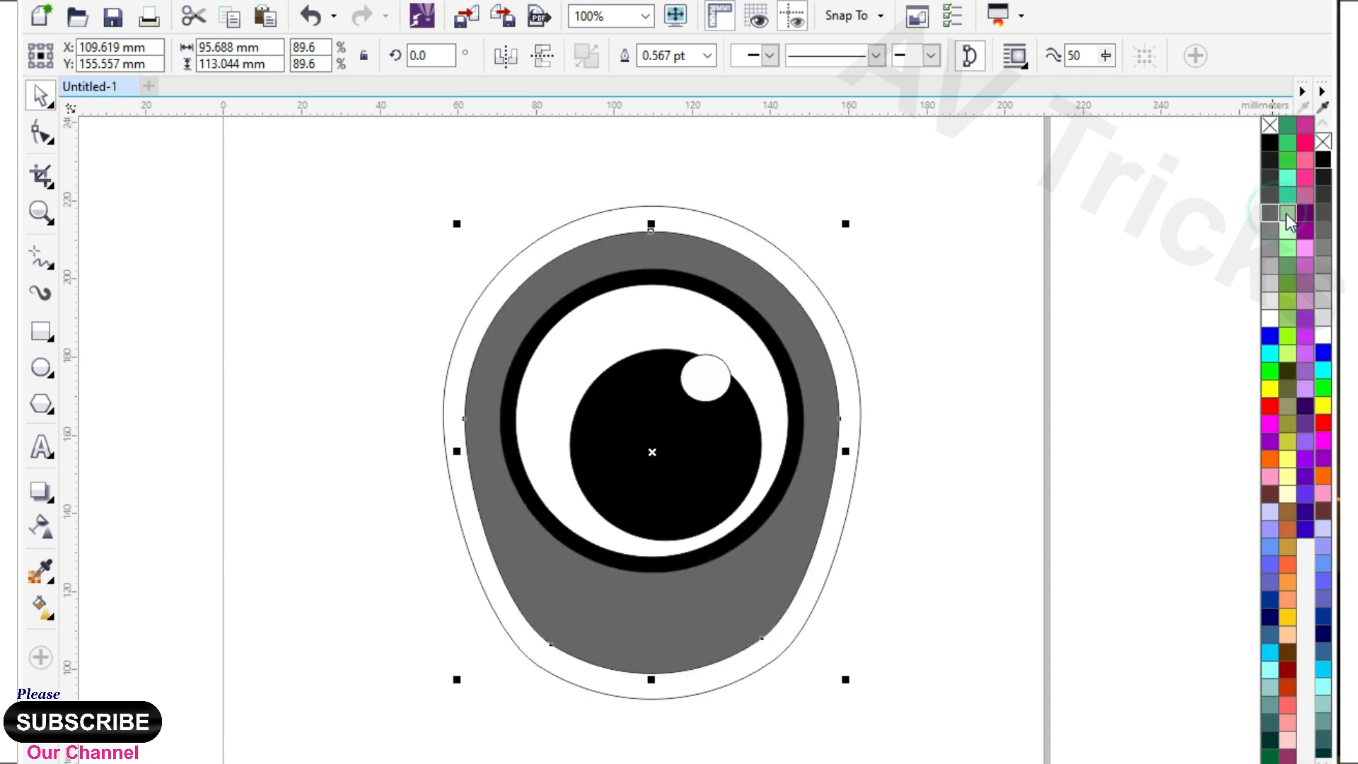
left_click(1287, 247)
left_click(1104, 298)
left_click(751, 233)
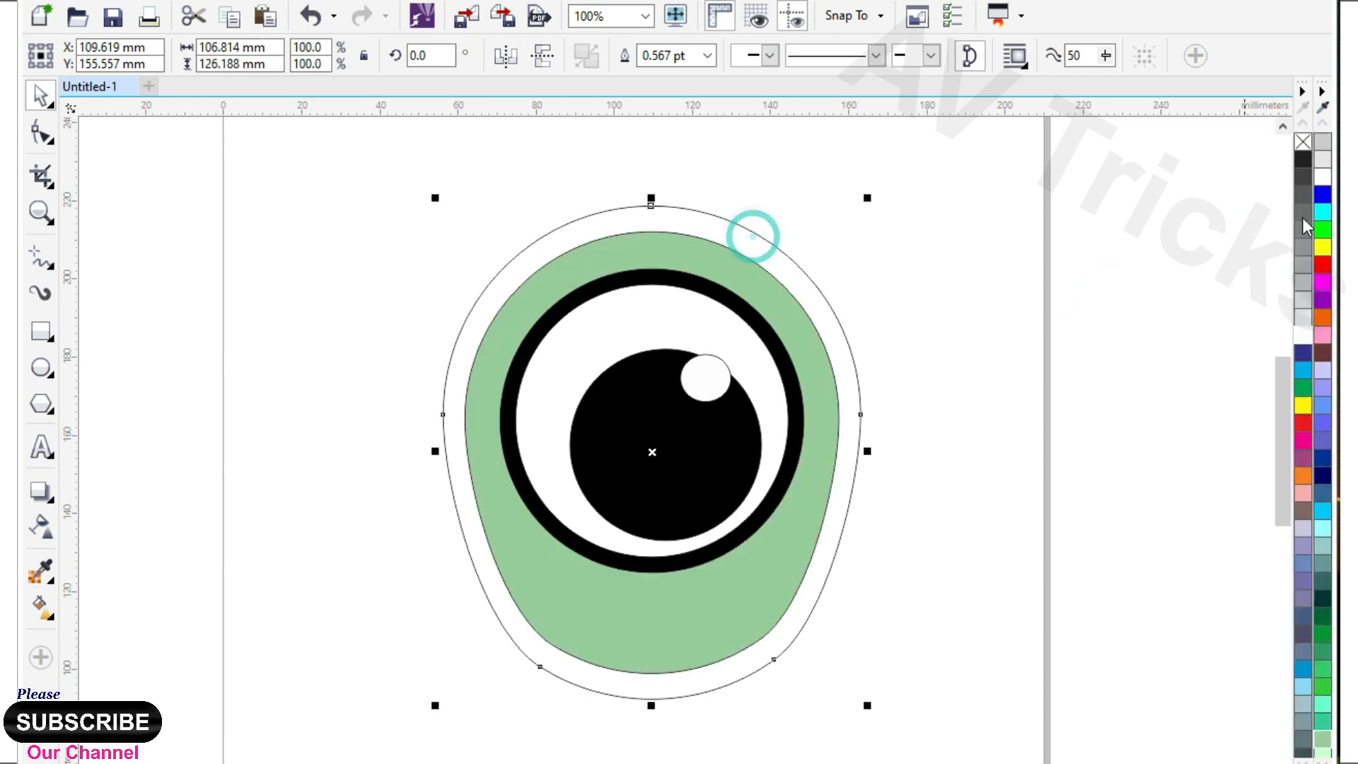
left_click(1305, 162)
Group the whole eye with its outline width set to None and move it onto the desktop area left of the page.
left_click(1058, 267)
scroll(688, 348, "down", 1)
left_click_drag(512, 237, 833, 587)
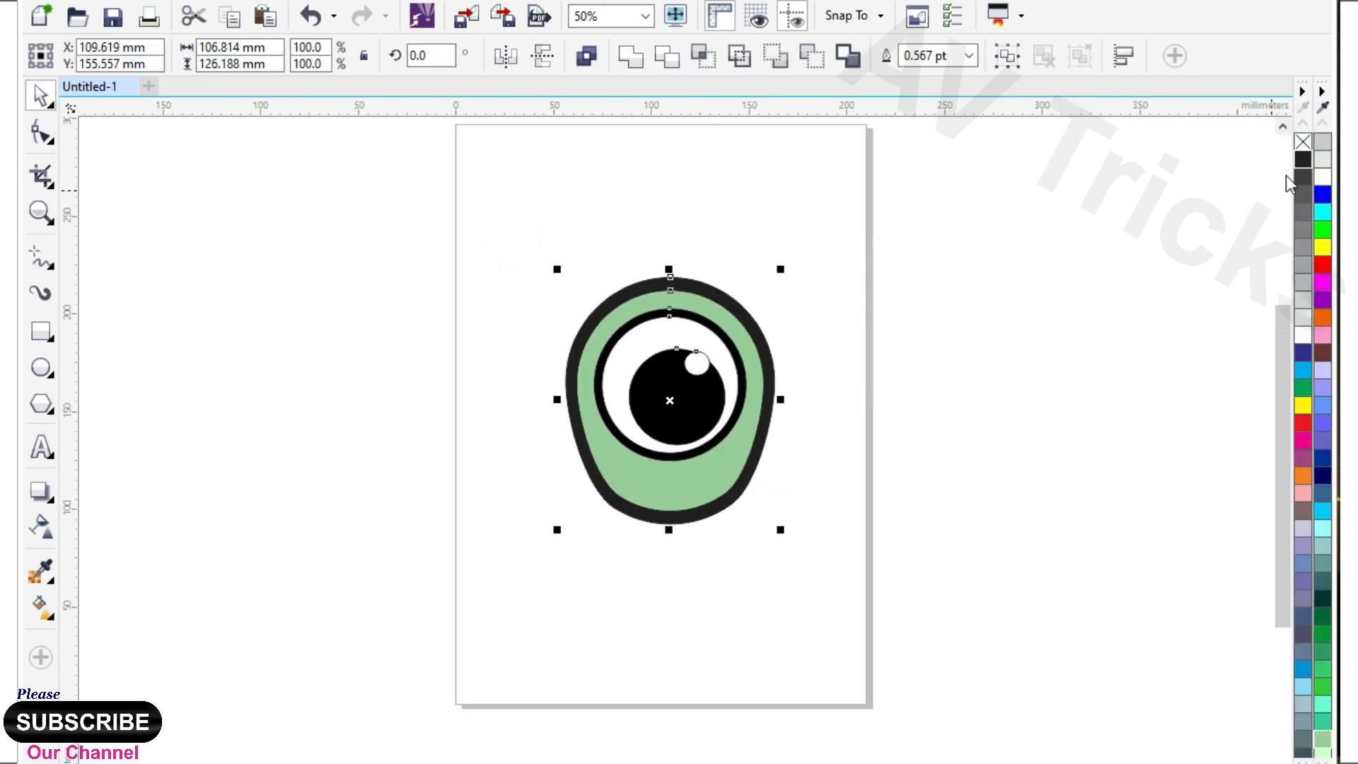
left_click(1028, 409)
scroll(559, 442, "down", 1)
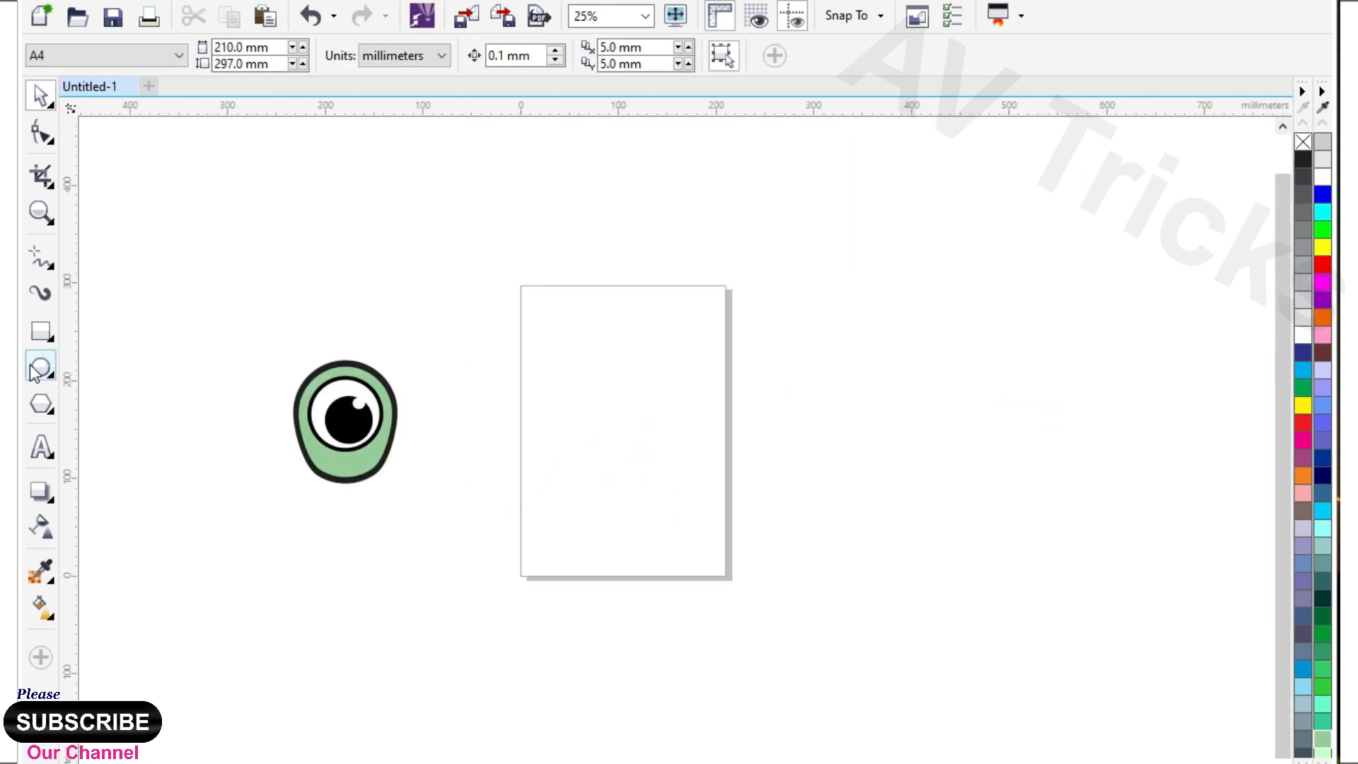
Draw a rectangle about 294 by 241 mm and round its upper corners by about 121 mm and lower corners by about 49 mm.
left_click(35, 371)
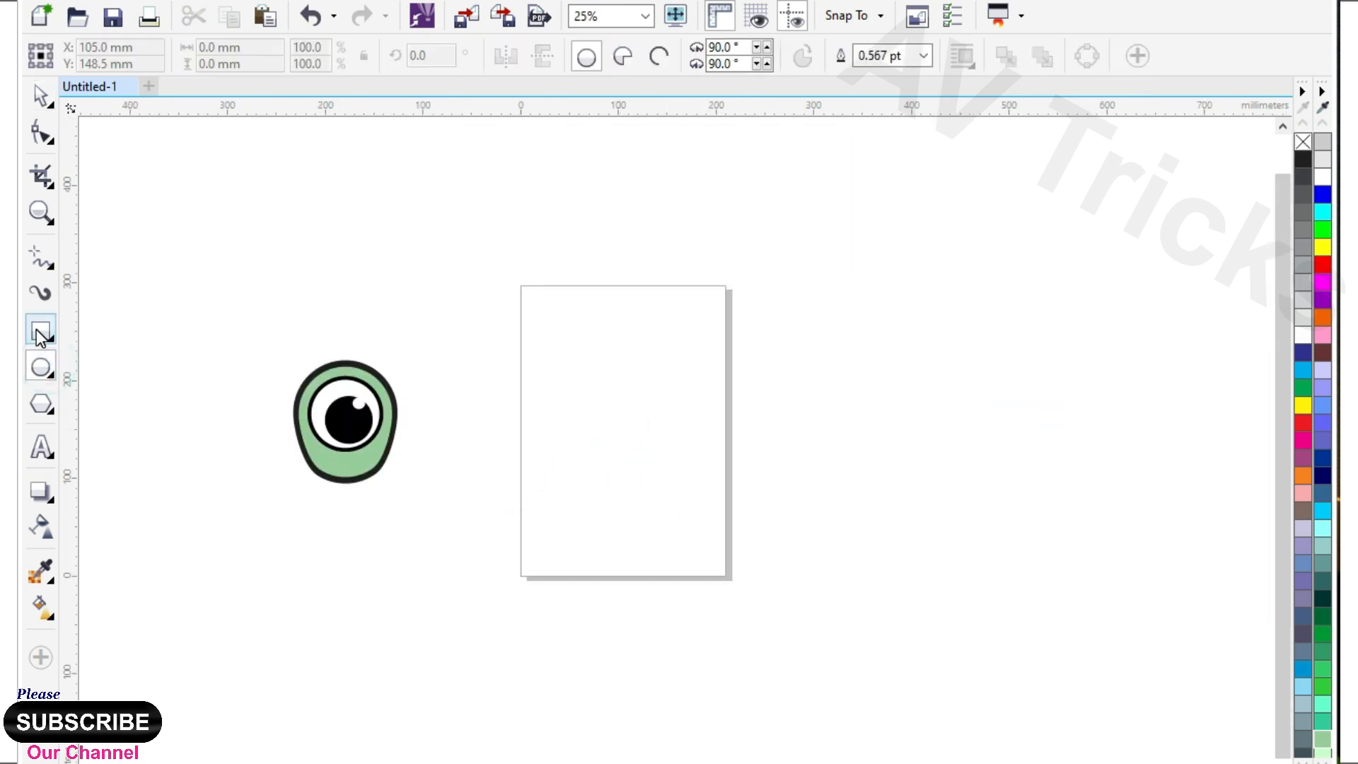
left_click_drag(522, 357, 809, 593)
left_click(43, 134)
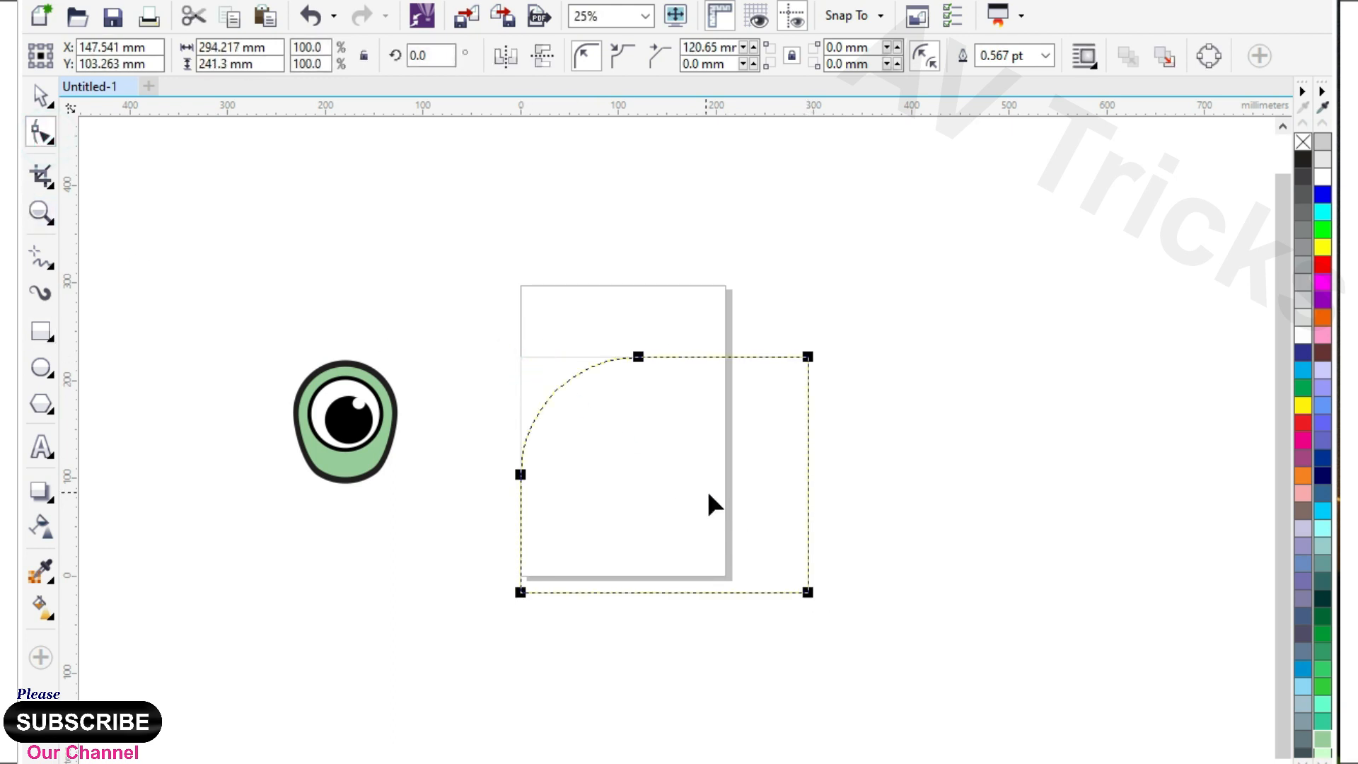
left_click_drag(808, 357, 594, 495)
left_click_drag(518, 595, 568, 594)
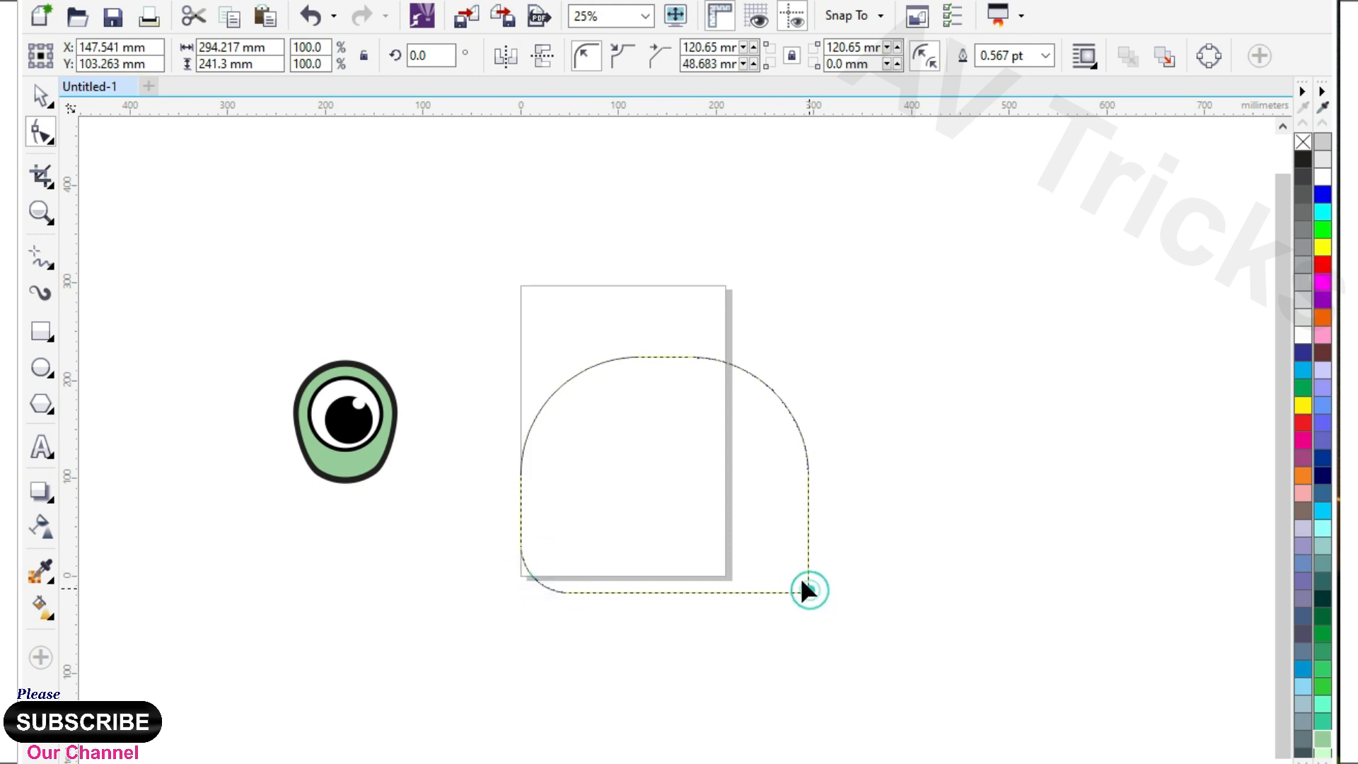
Convert the rounded rectangle to curves and replace its upper node on the left side with one higher on the corner arc.
key("ctrl+q")
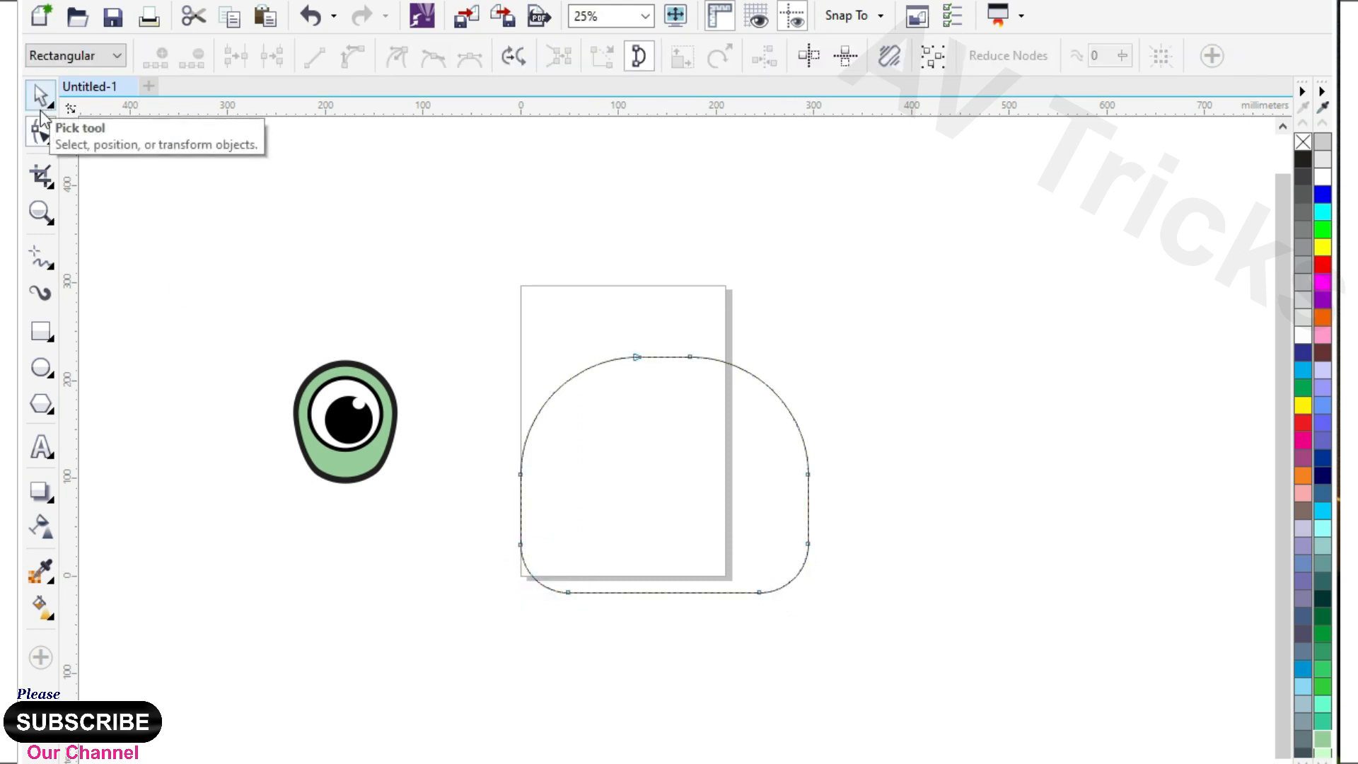
scroll(649, 363, "up", 1)
scroll(561, 424, "down", 1)
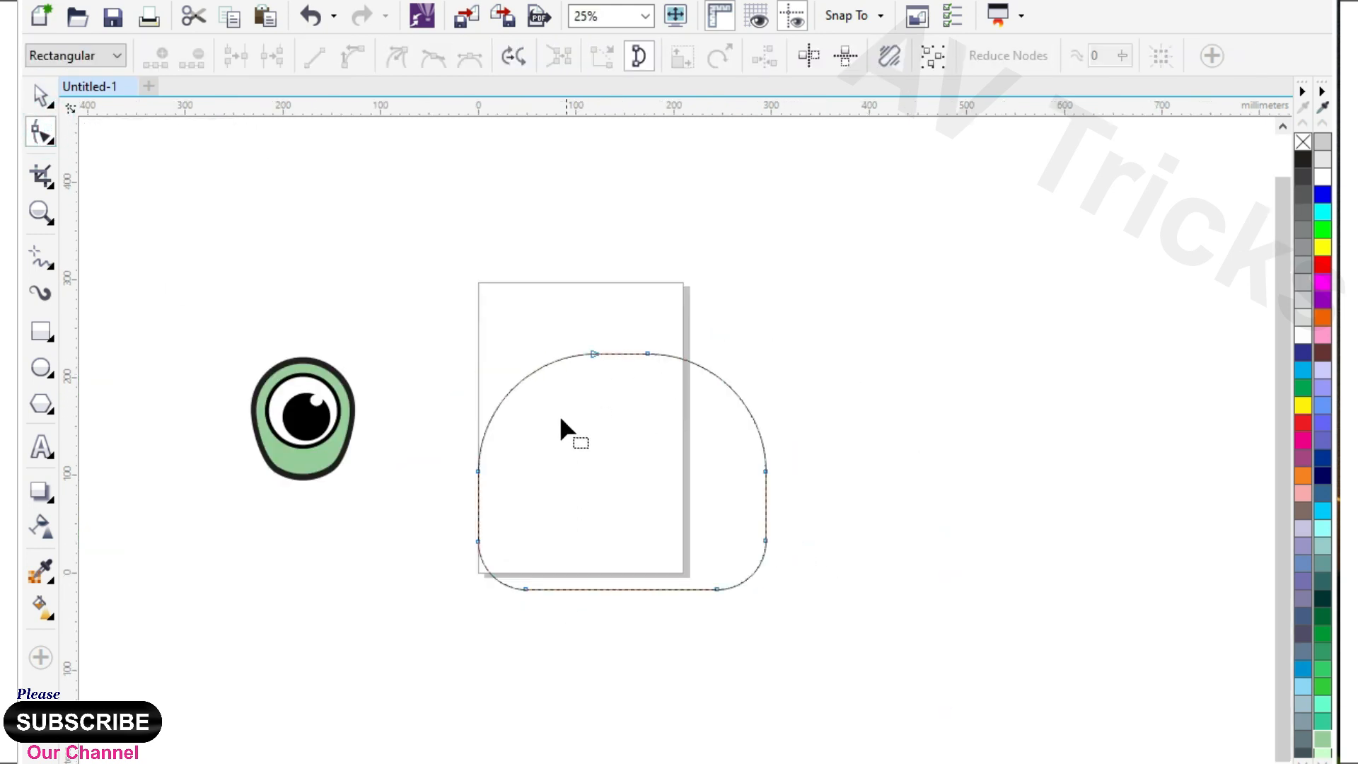
double_click(495, 395)
left_click_drag(491, 394, 500, 392)
left_click_drag(449, 451, 502, 492)
key("Delete")
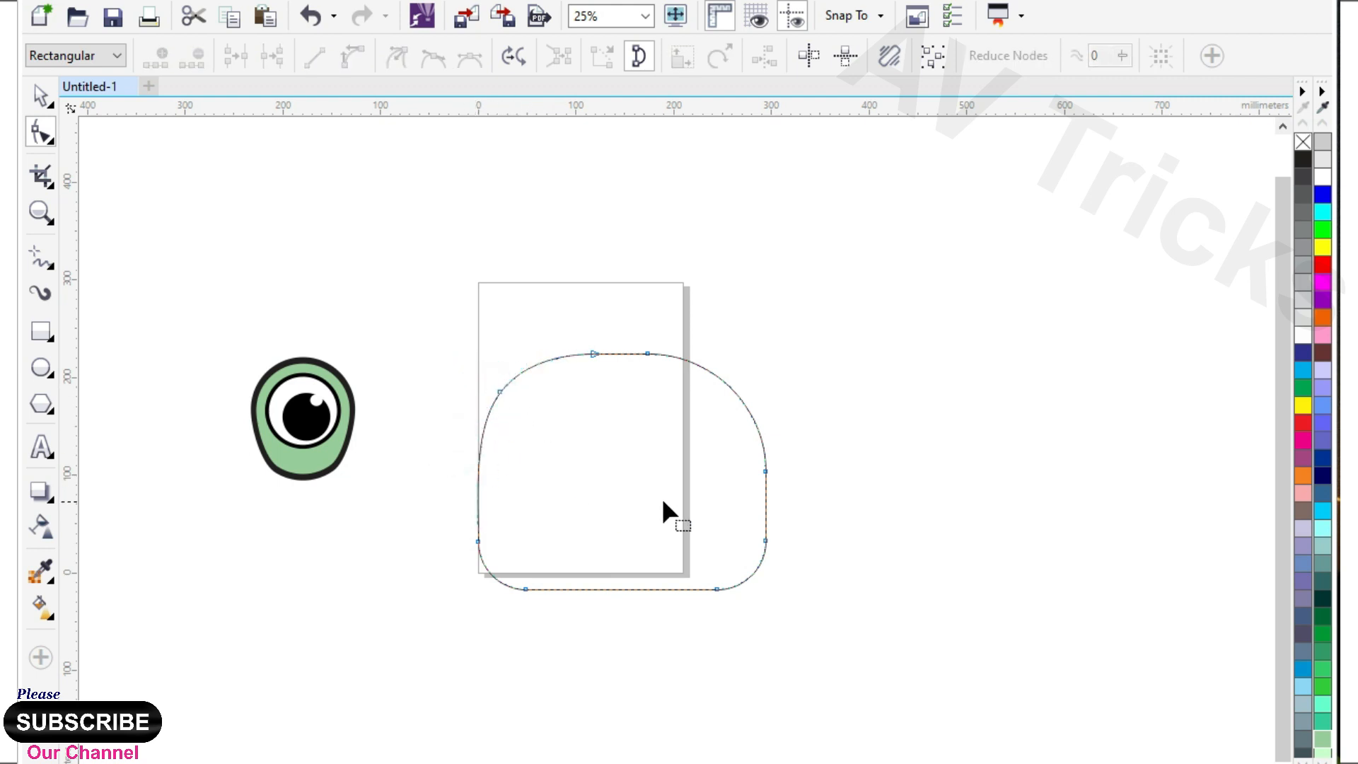
Bulge the body outline's bottom and top edges into smooth curves and widen the shape to about 351 mm.
left_click(747, 409)
left_click_drag(638, 589, 621, 604)
left_click(353, 56)
left_click(41, 96)
left_click_drag(627, 353, 622, 334)
left_click(40, 132)
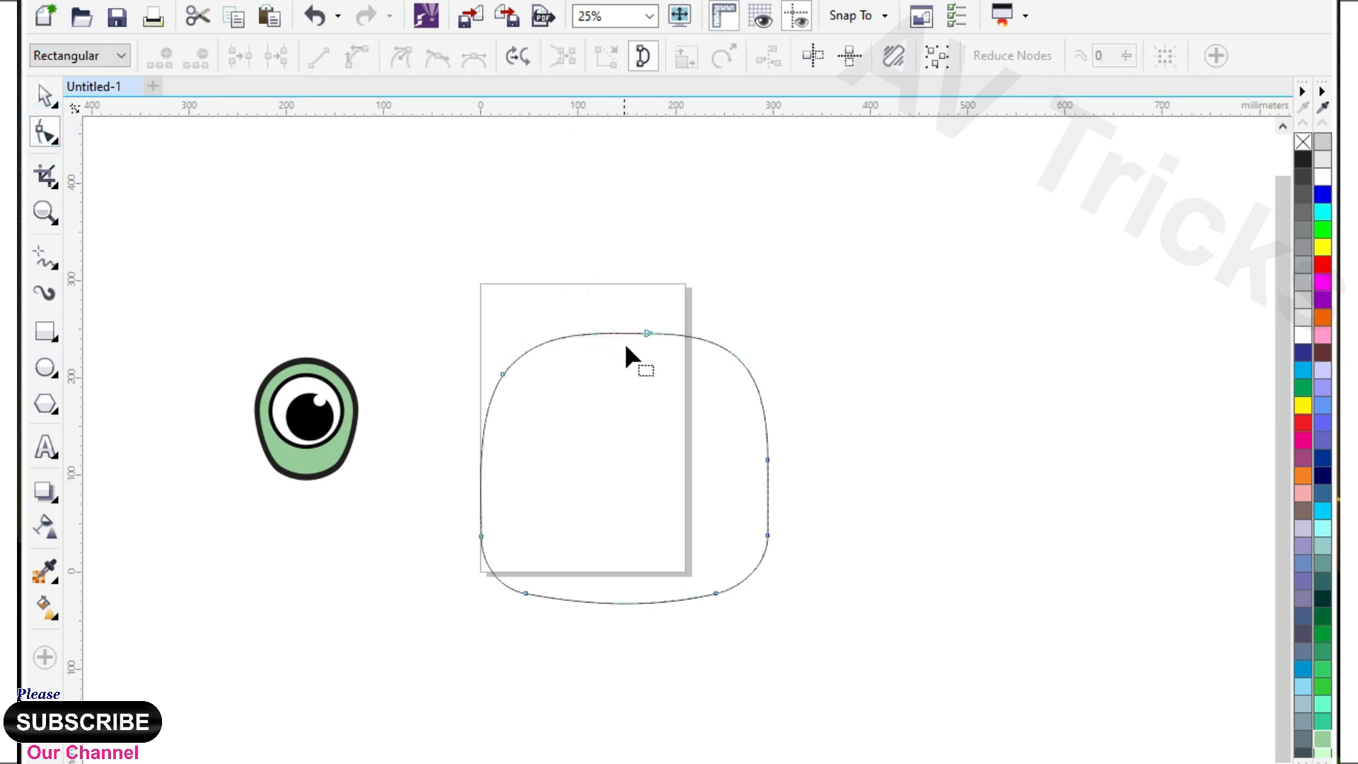
left_click_drag(645, 328, 630, 311)
key("space")
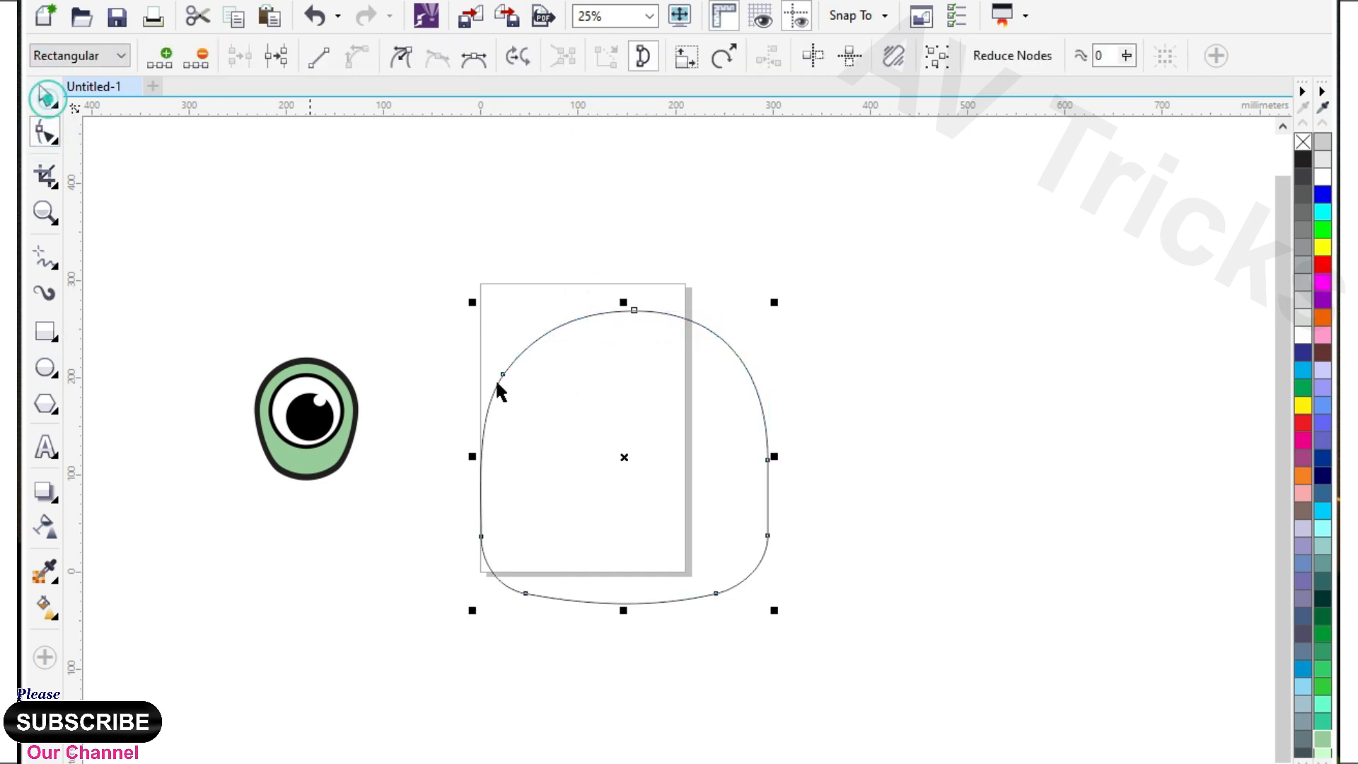
mouse_move(776, 460)
left_mouse_down()
mouse_move(813, 452)
mouse_move(801, 458)
left_mouse_up()
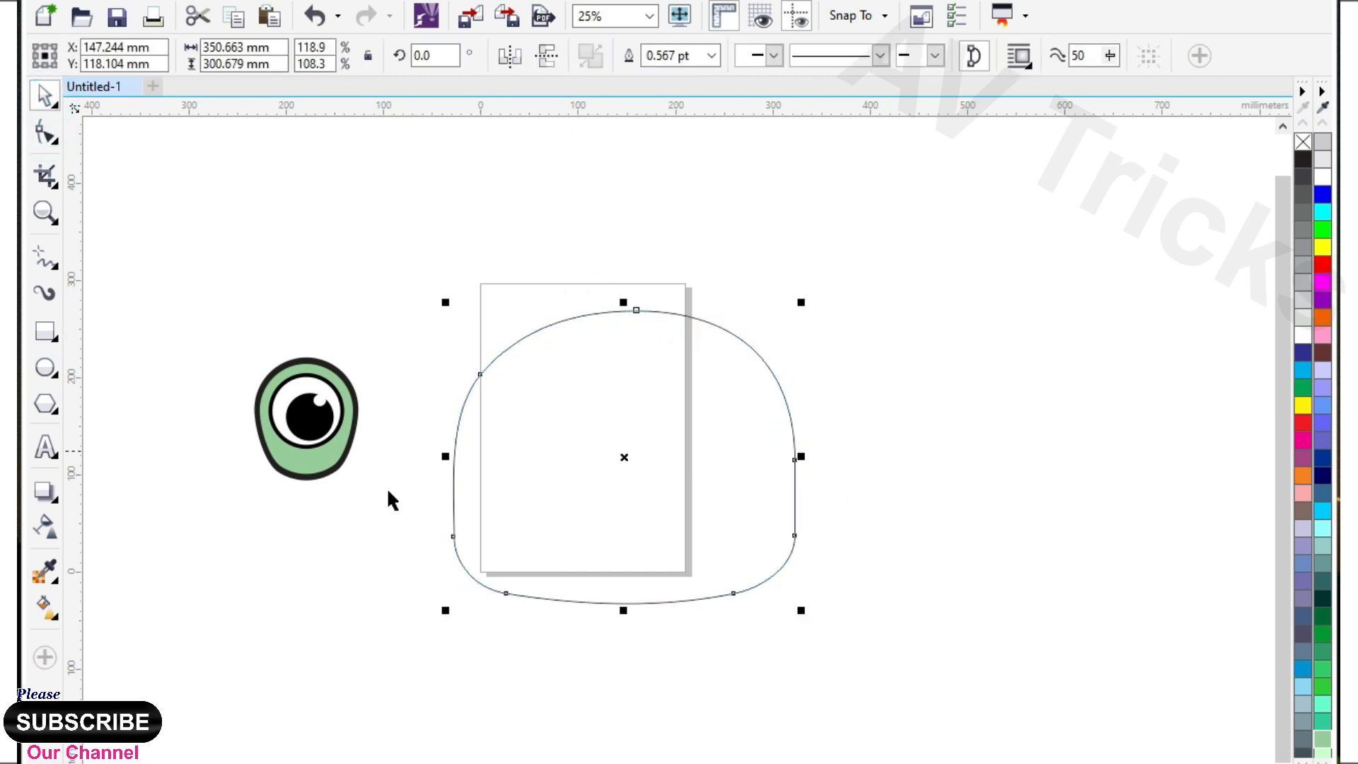
Add a single inward contour of about 10.6 mm to the body outline and break the contour apart.
left_click(51, 511)
left_click(126, 519)
left_click_drag(746, 361, 782, 328)
left_click(44, 90)
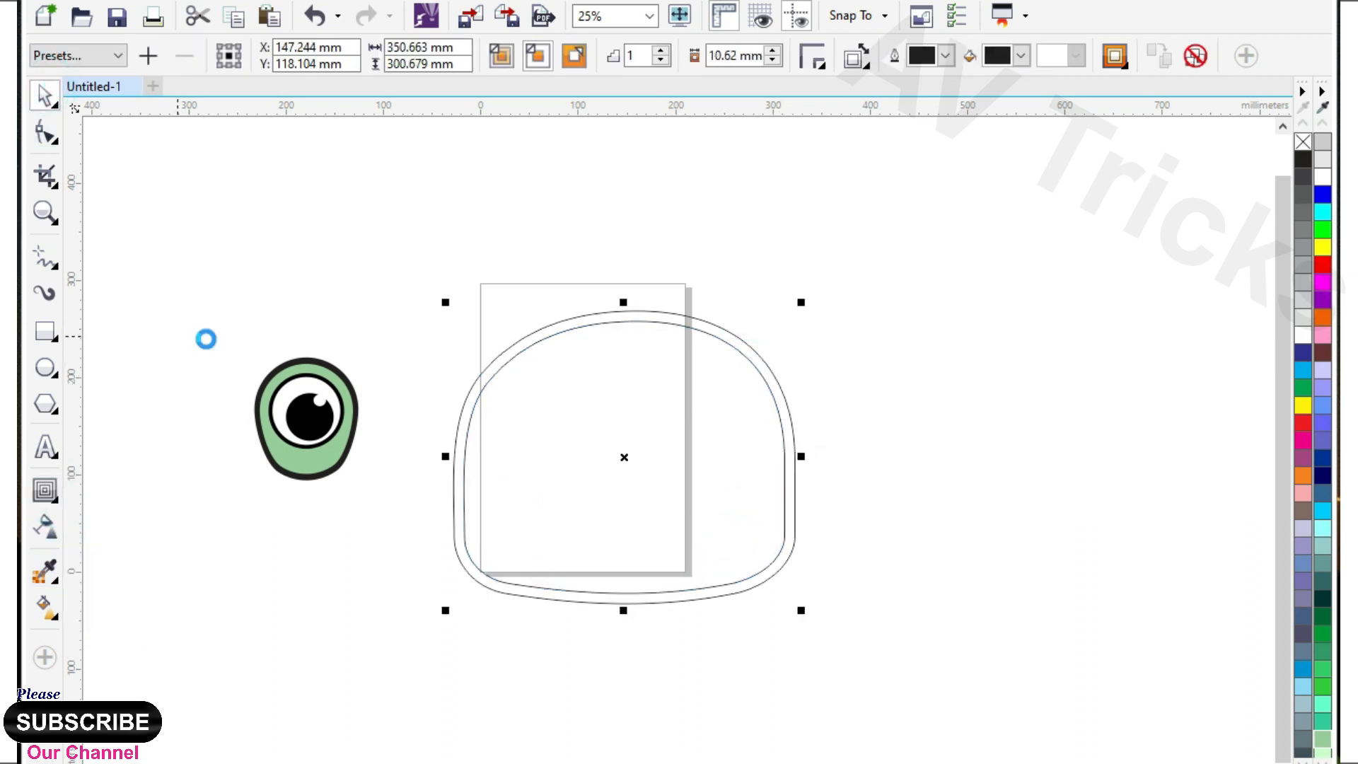
key("ctrl+k")
left_click(264, 243)
Duplicate the inner body outline up and to the left, intersect it with the original inner outline, and remove the duplicate.
left_click_drag(640, 447, 622, 432)
right_click(622, 432)
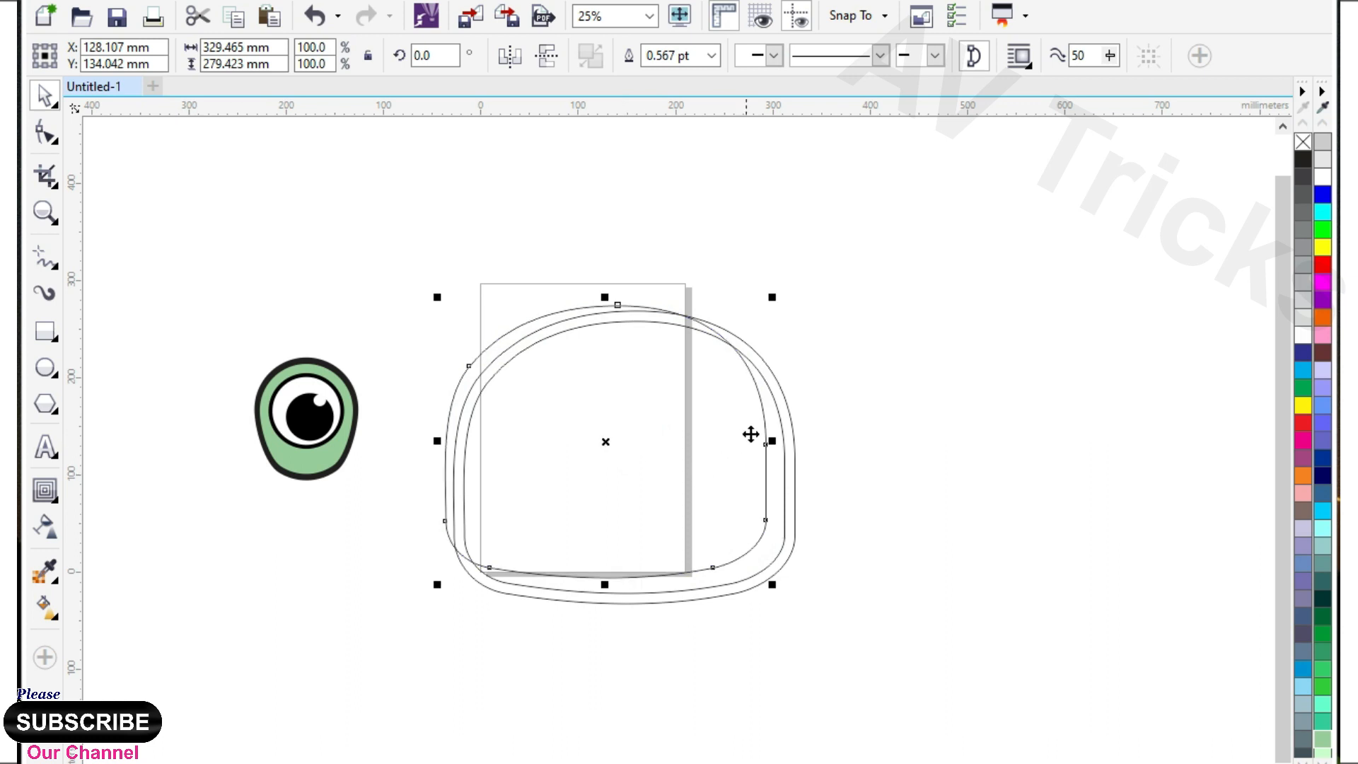
left_click(770, 411, "shift")
left_click(700, 62)
left_click(520, 334)
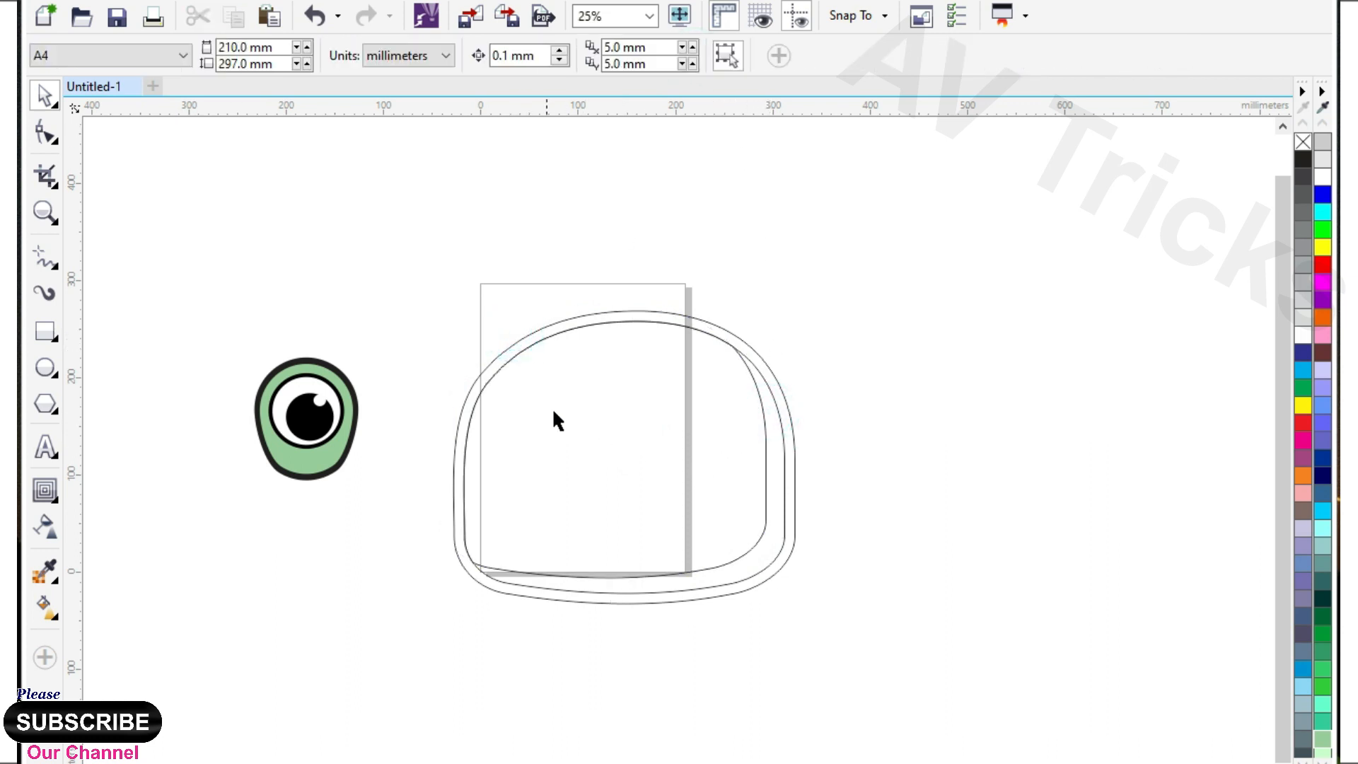
Draw a closed two-node Pen shape from the body's upper-right edge to its left edge and convert its segments to curves.
left_click(55, 265)
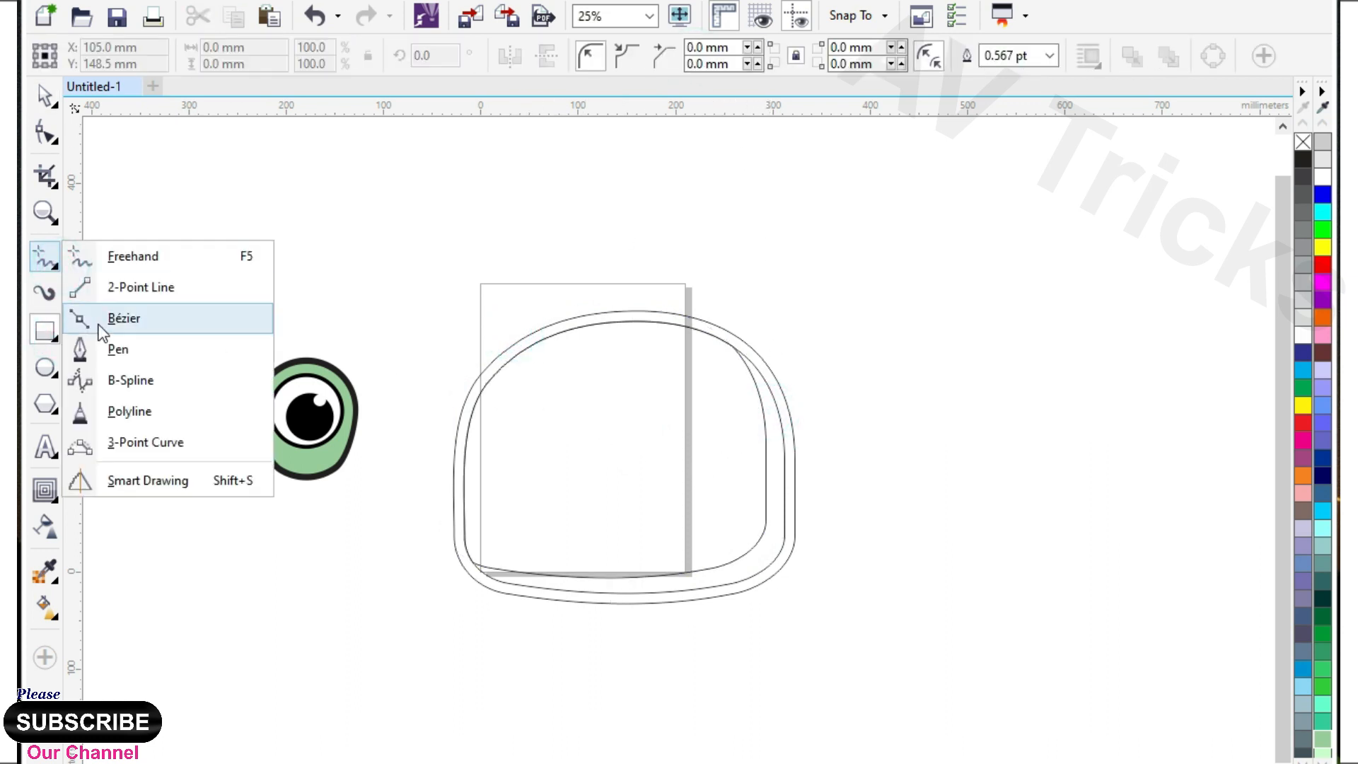
left_click(112, 345)
scroll(735, 377, "up", 2)
left_click(770, 355)
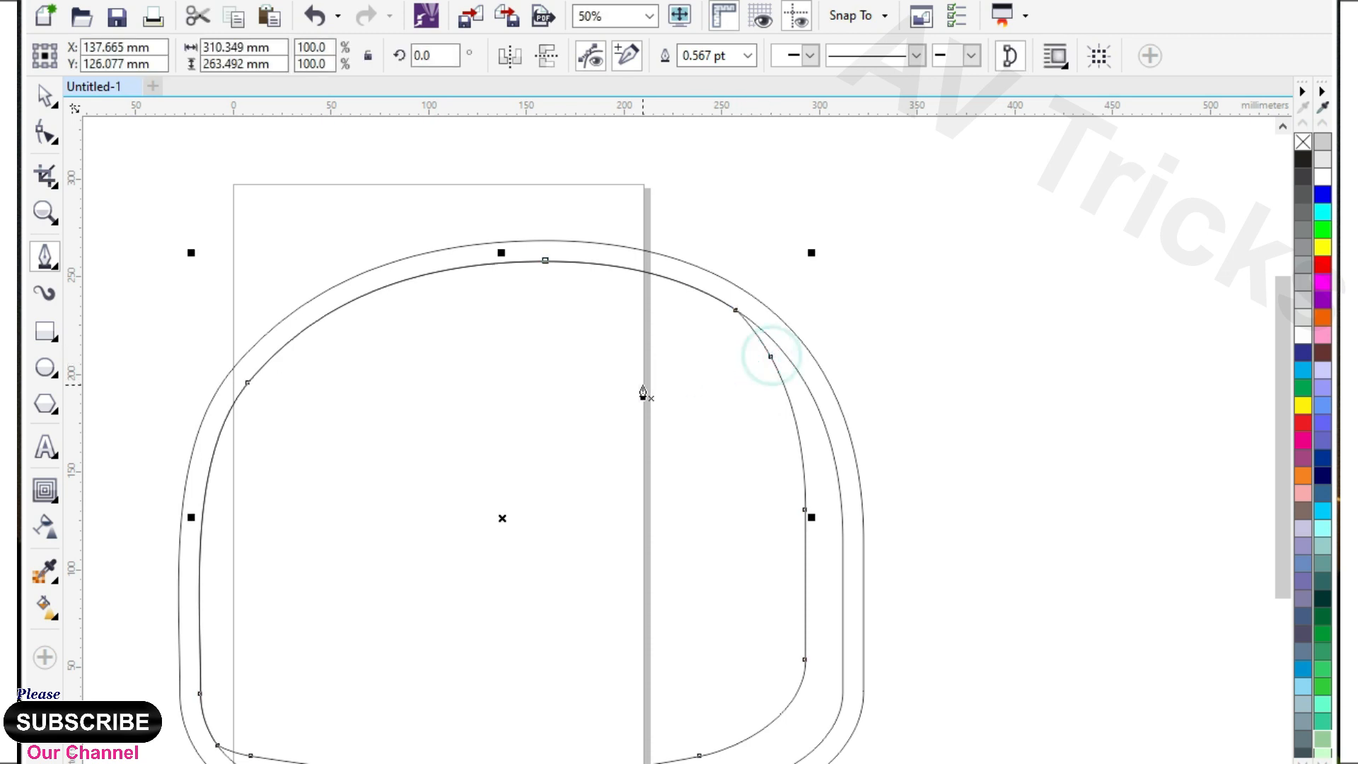
left_click(209, 555)
left_click(780, 364)
left_click(207, 554)
left_click(45, 133)
left_click_drag(85, 197, 863, 556)
left_click(321, 60)
left_click(356, 58)
Bend both segments and add nodes to form a thin highlight crescent along the body's top and upper-left edge.
left_click_drag(517, 450, 511, 301)
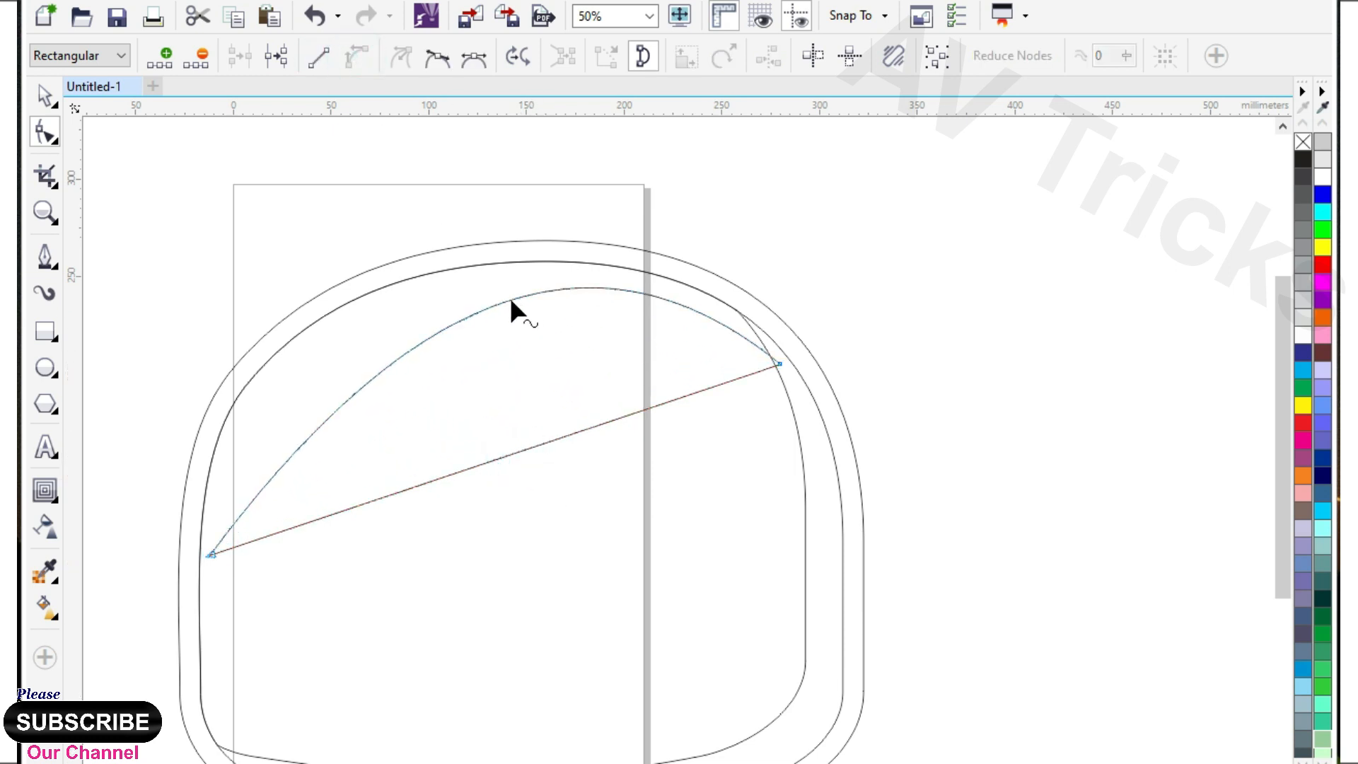
left_click(211, 554)
left_click_drag(389, 303, 290, 304)
double_click(333, 374)
left_click_drag(333, 373, 291, 363)
left_click_drag(446, 477, 431, 343)
double_click(298, 388)
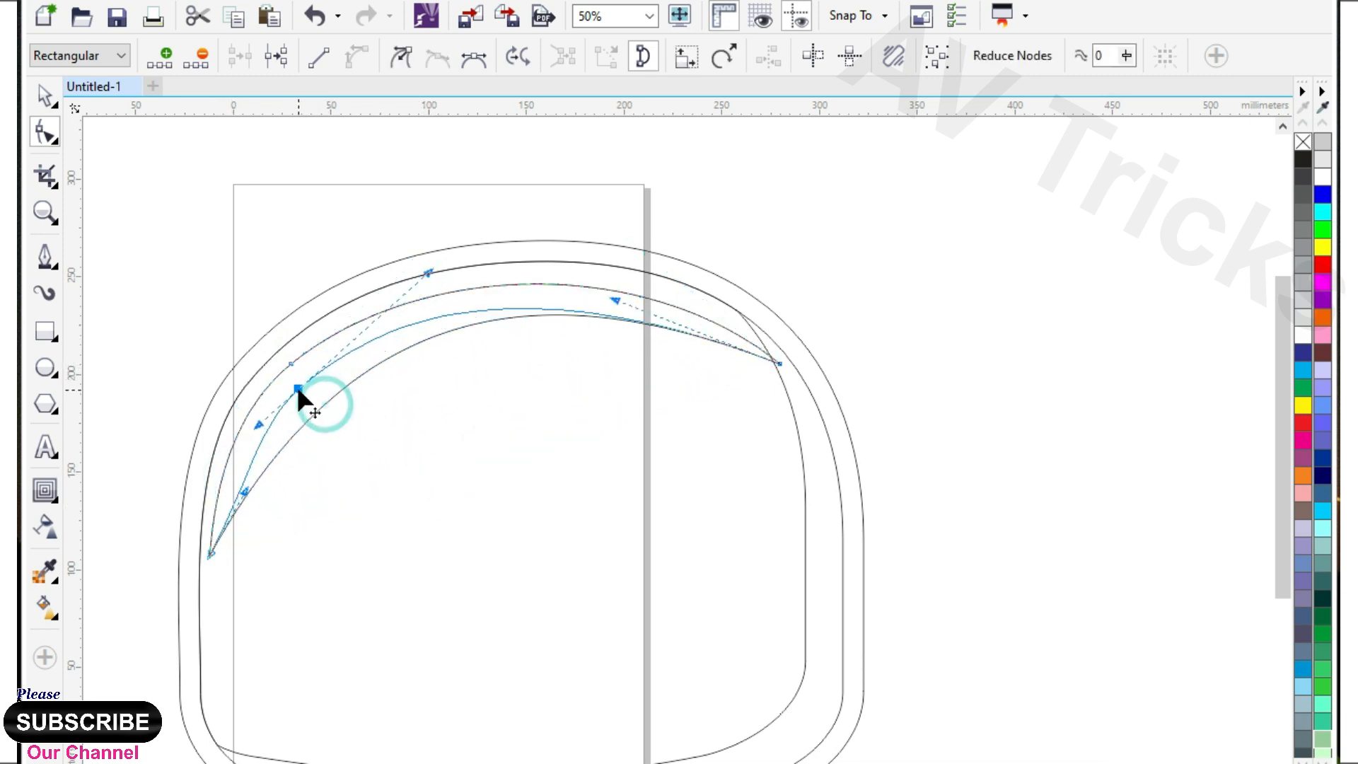
left_click(46, 96)
Draw an ellipse about 170 mm wide in the middle of the body and overlap it with a vertically offset copy.
scroll(453, 329, "down", 1)
scroll(496, 488, "up", 1)
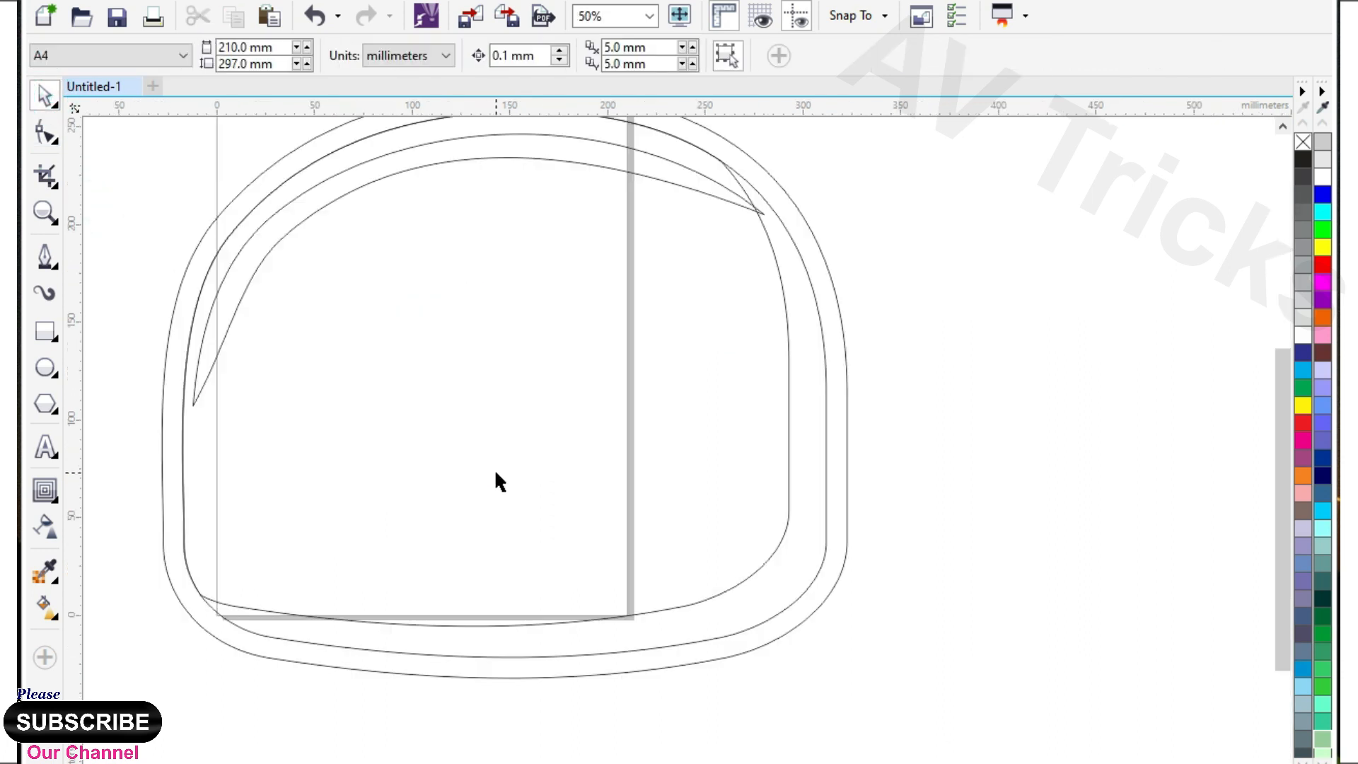
key("F7")
left_click_drag(358, 321, 691, 524)
left_click(45, 94)
left_click_drag(524, 324, 513, 280)
left_click_drag(511, 392, 479, 374)
left_click_drag(486, 401, 485, 377)
left_click_drag(653, 364, 661, 358)
Cut the lower ellipse with the upper one and delete the upper ellipse to leave a smile-shaped crescent.
left_click(614, 451, "shift")
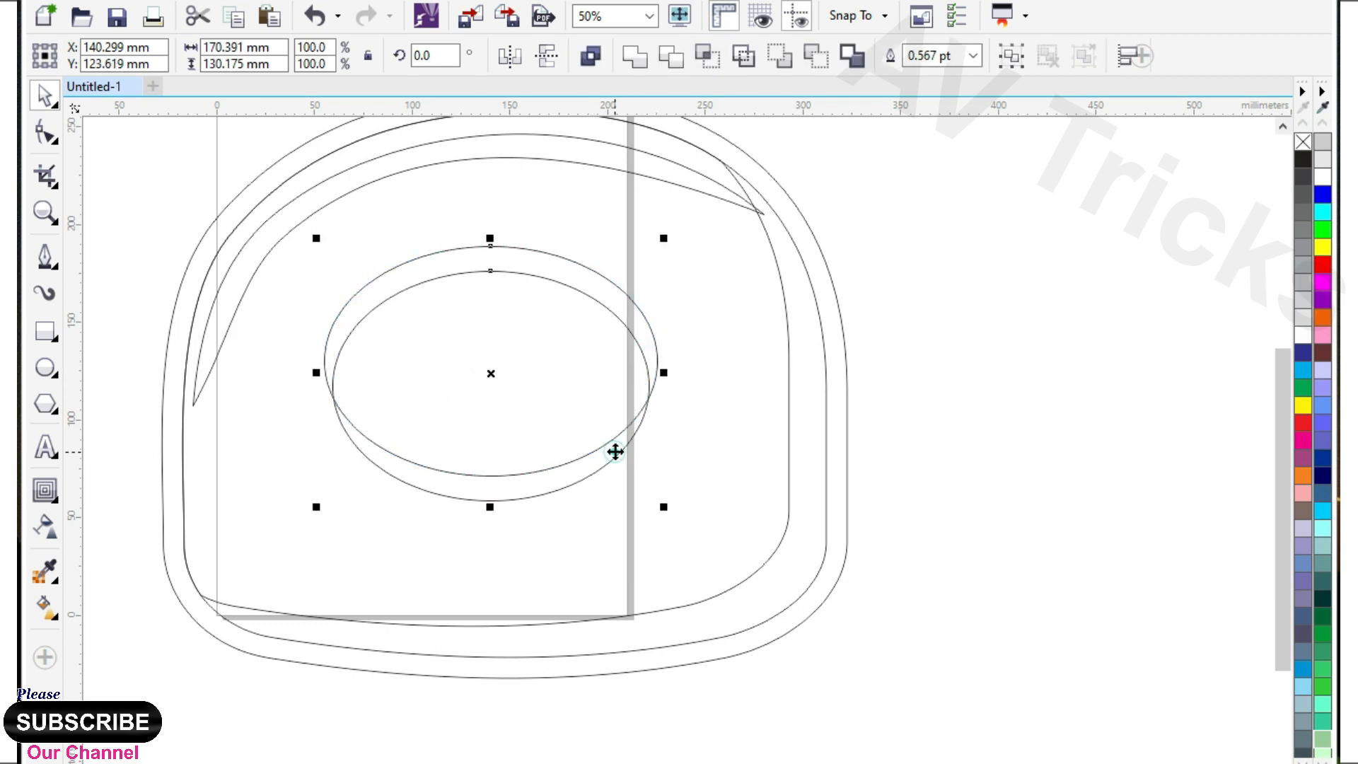
left_click(737, 58)
left_click(790, 147)
left_click(519, 320)
key("Delete")
Draw a closed four-point tongue shape with the Pen tool, hanging from the right half of the smile.
left_click(45, 256)
scroll(512, 493, "up", 2)
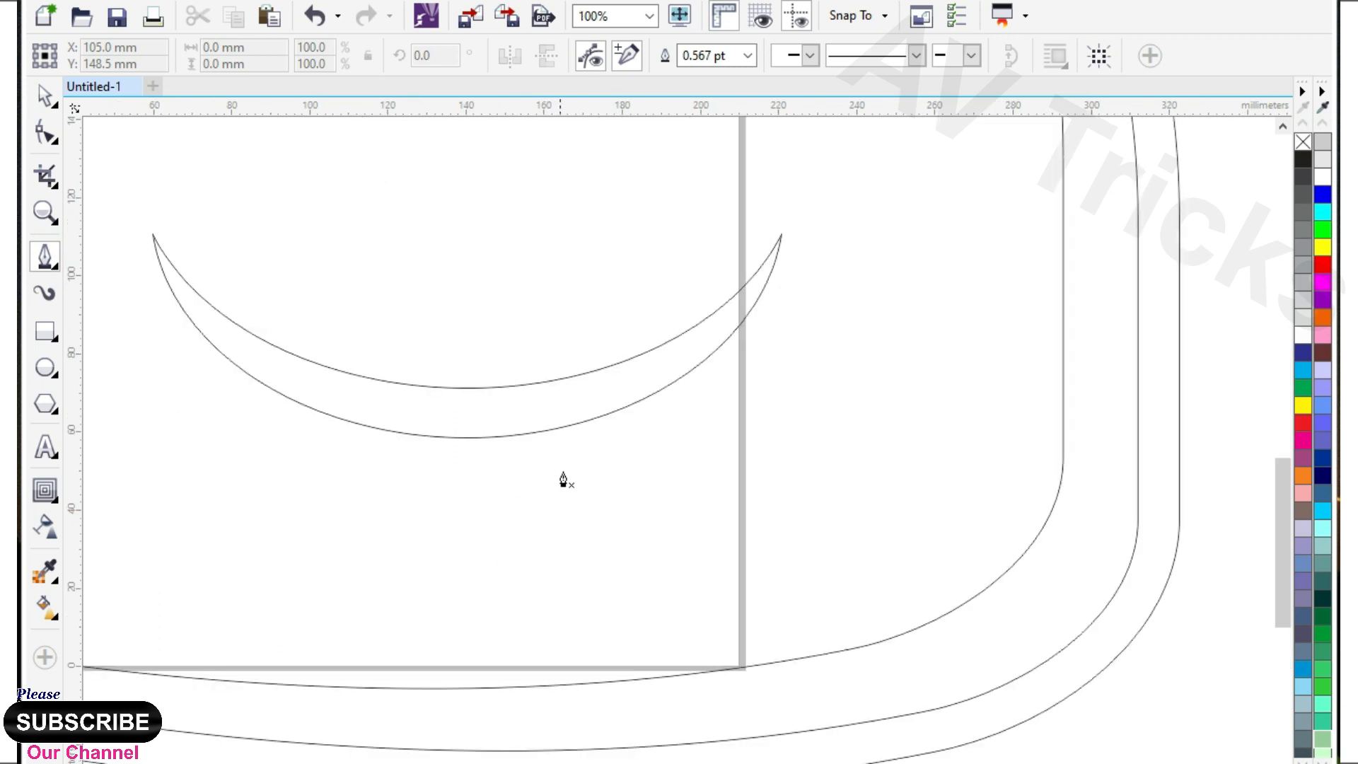
left_click(555, 580)
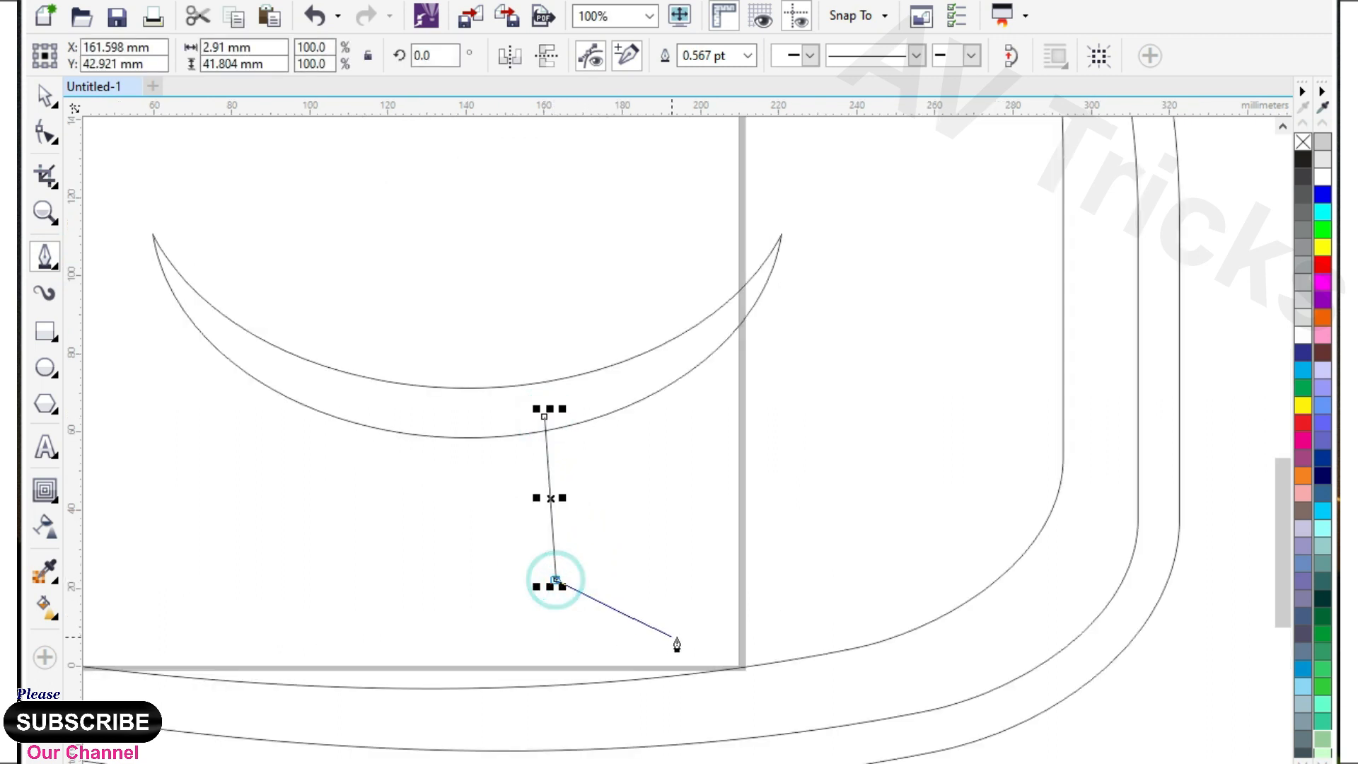
left_click(779, 622)
left_click(710, 335)
left_click(542, 417)
Convert the tongue's segments to curves and bend the bottom and both sides into a rounded outline.
key("F10")
left_click_drag(342, 276, 857, 658)
left_click(354, 56)
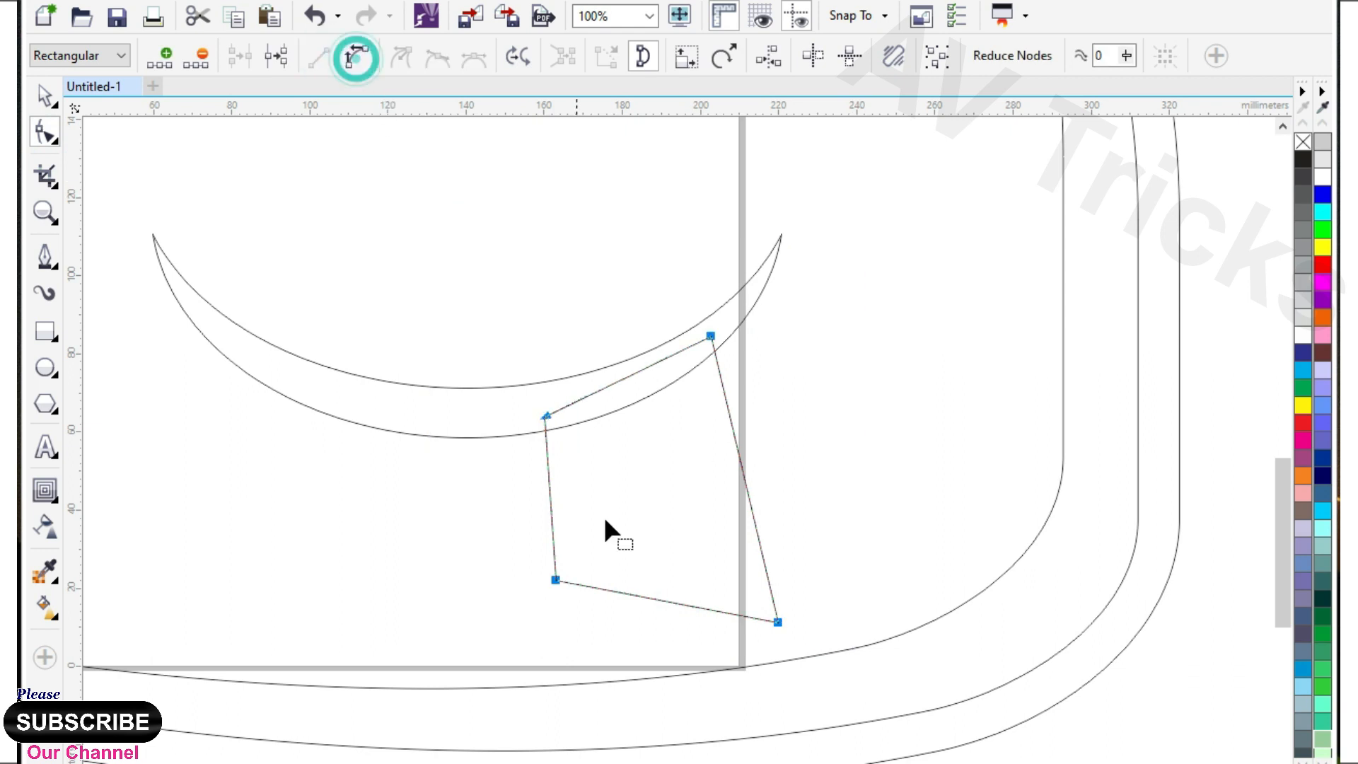
left_click(652, 605)
left_click_drag(651, 595, 609, 645)
left_click_drag(558, 580, 553, 461)
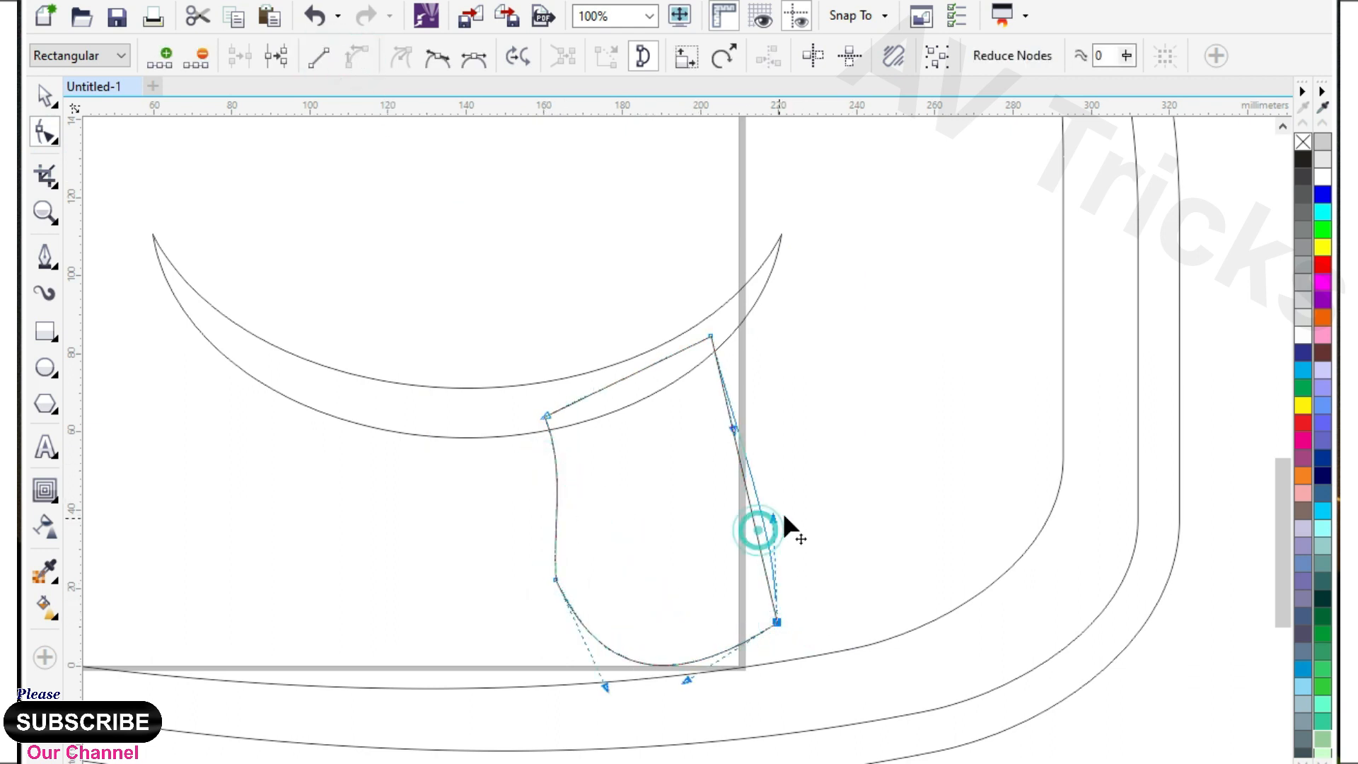
left_click_drag(749, 413, 766, 425)
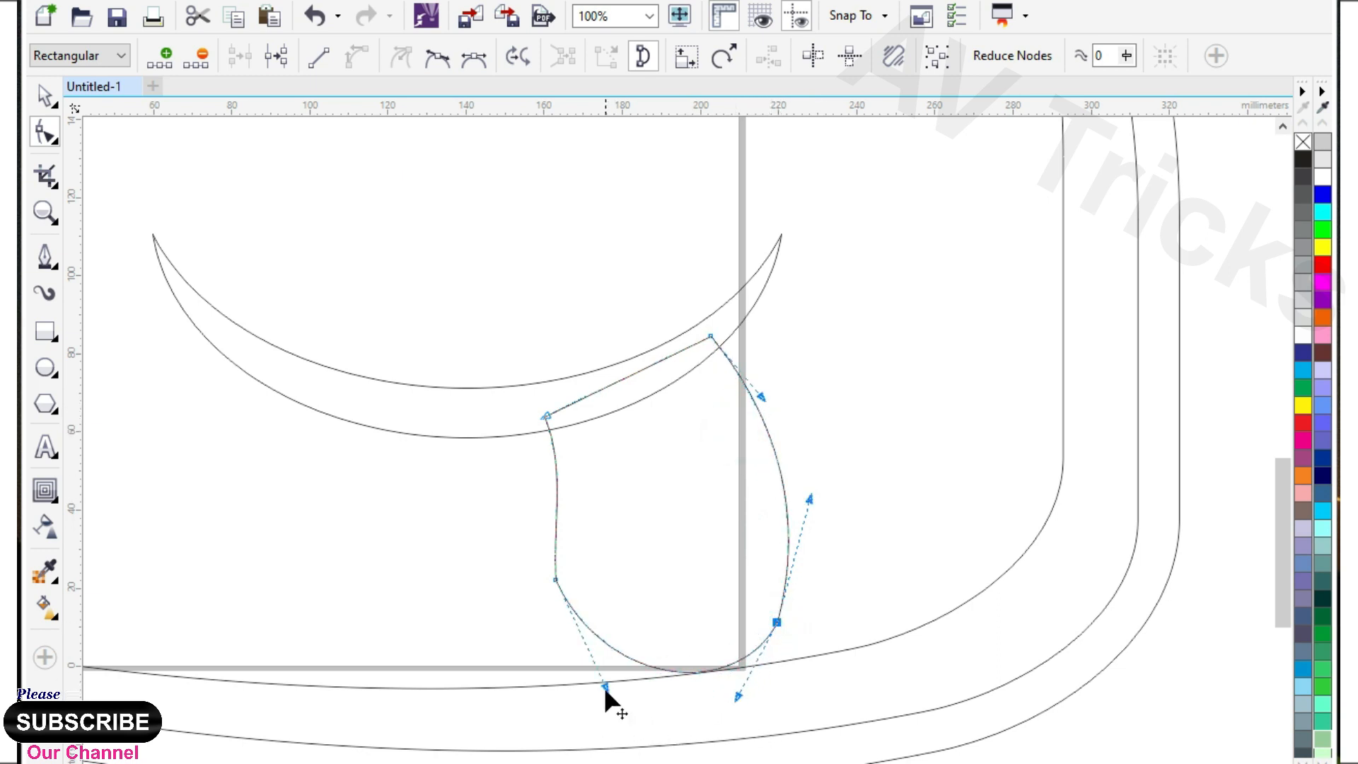
Scale the tongue to about 78% and place it under the right half of the smile.
left_click(47, 103)
left_click(800, 690)
left_click(761, 644)
left_click_drag(795, 685, 739, 608)
left_click_drag(661, 497, 667, 510)
scroll(630, 485, "down", 1)
scroll(672, 483, "up", 1)
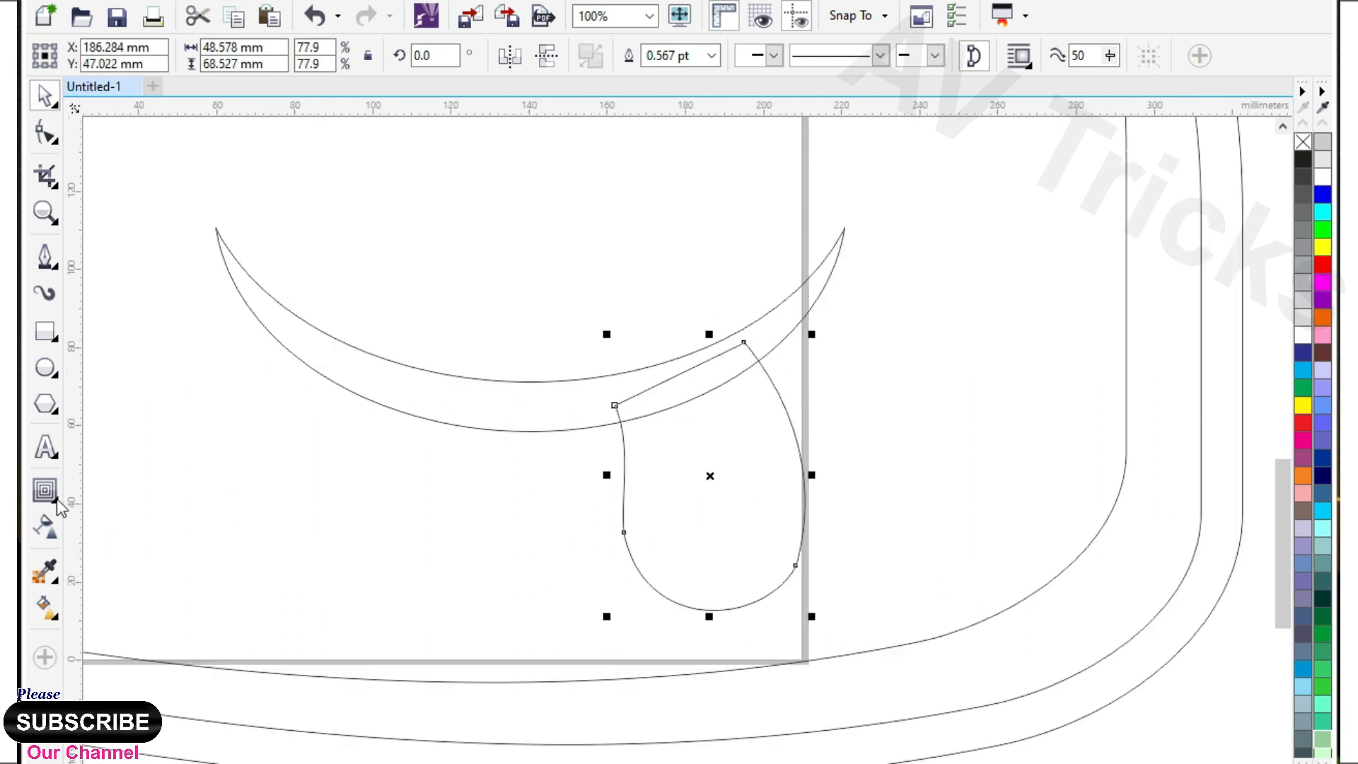
Add a one-step inside contour with a 3.704 mm offset to the tongue.
left_click(44, 490)
left_click_drag(709, 607, 768, 591)
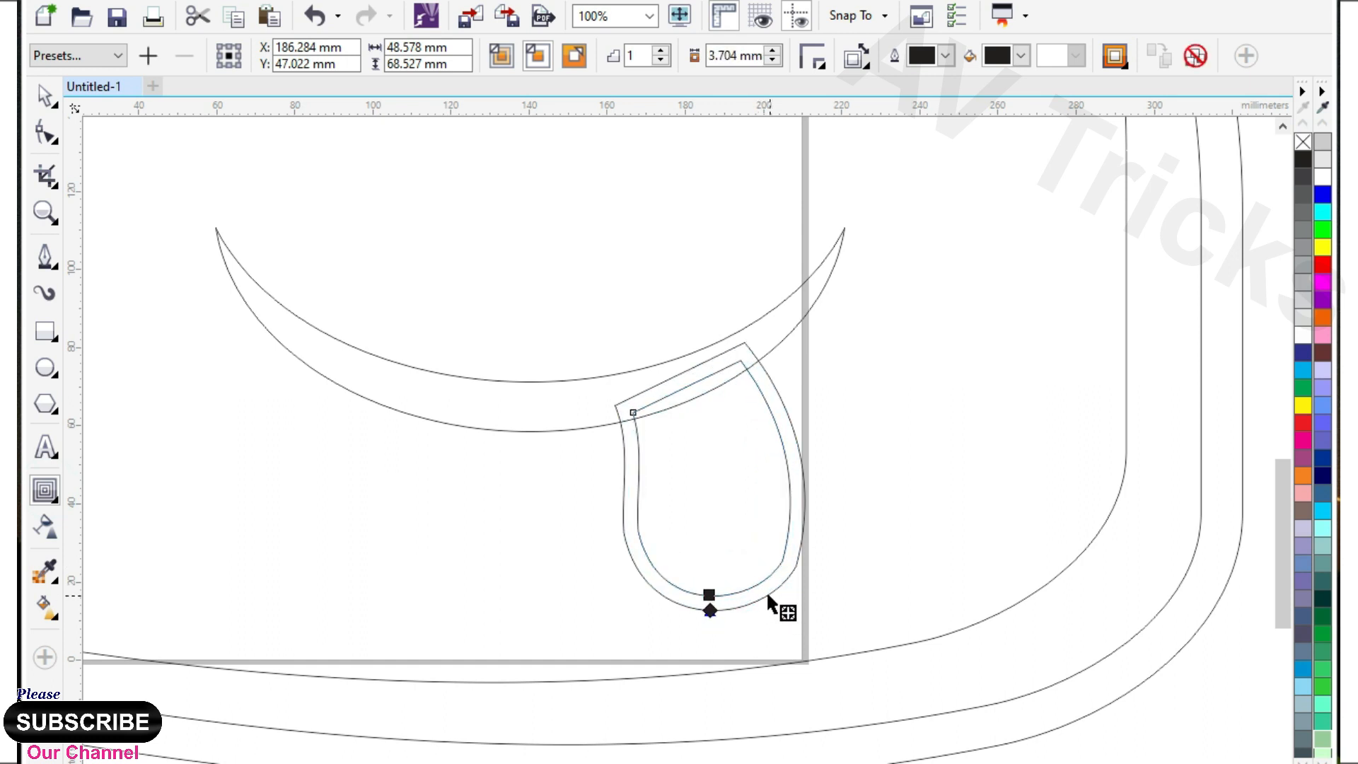
left_click(45, 95)
left_click(857, 461)
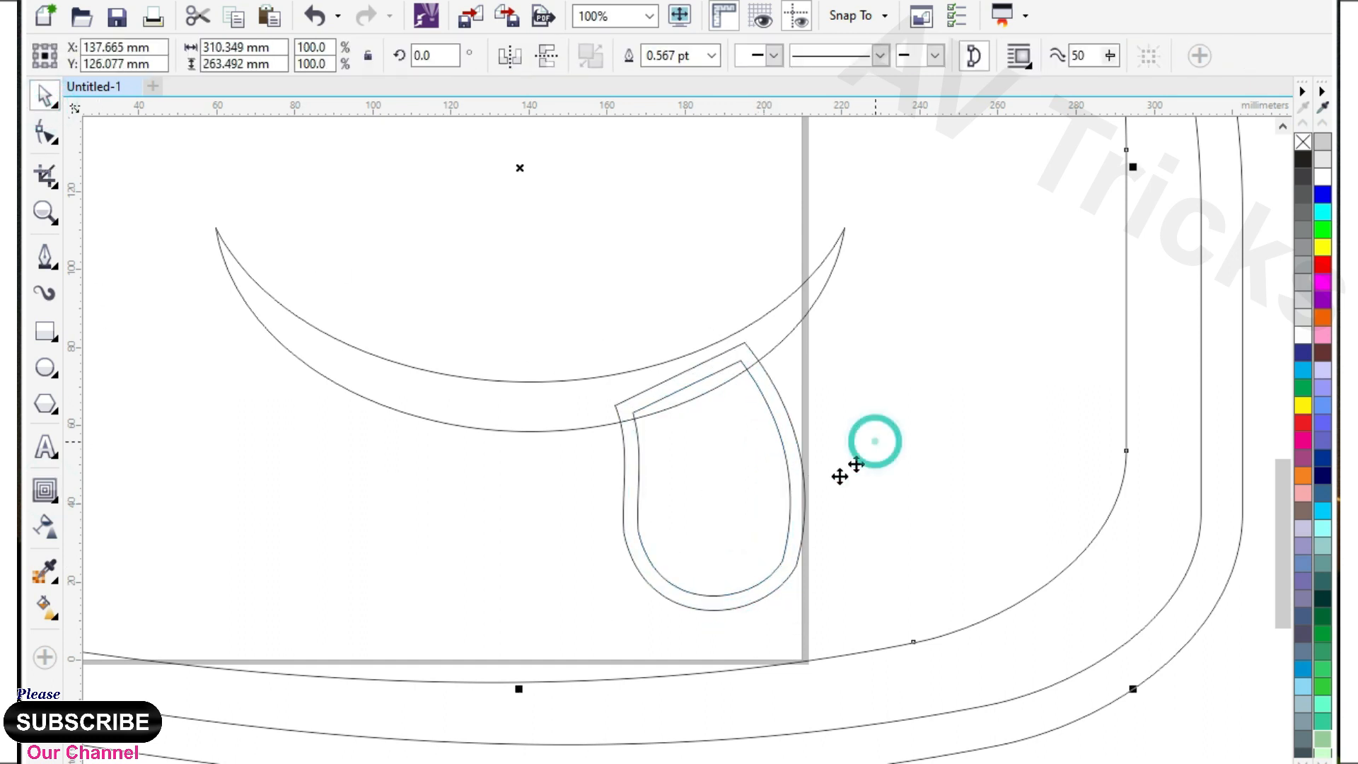
Delete the nodes at the lower-right corner of the tongue's inner outline to smooth its curve.
left_click(788, 492)
left_click_drag(795, 480, 791, 480)
left_click(45, 135)
scroll(798, 570, "up", 1)
left_click_drag(687, 503, 811, 582)
key("Delete")
scroll(733, 461, "down", 1)
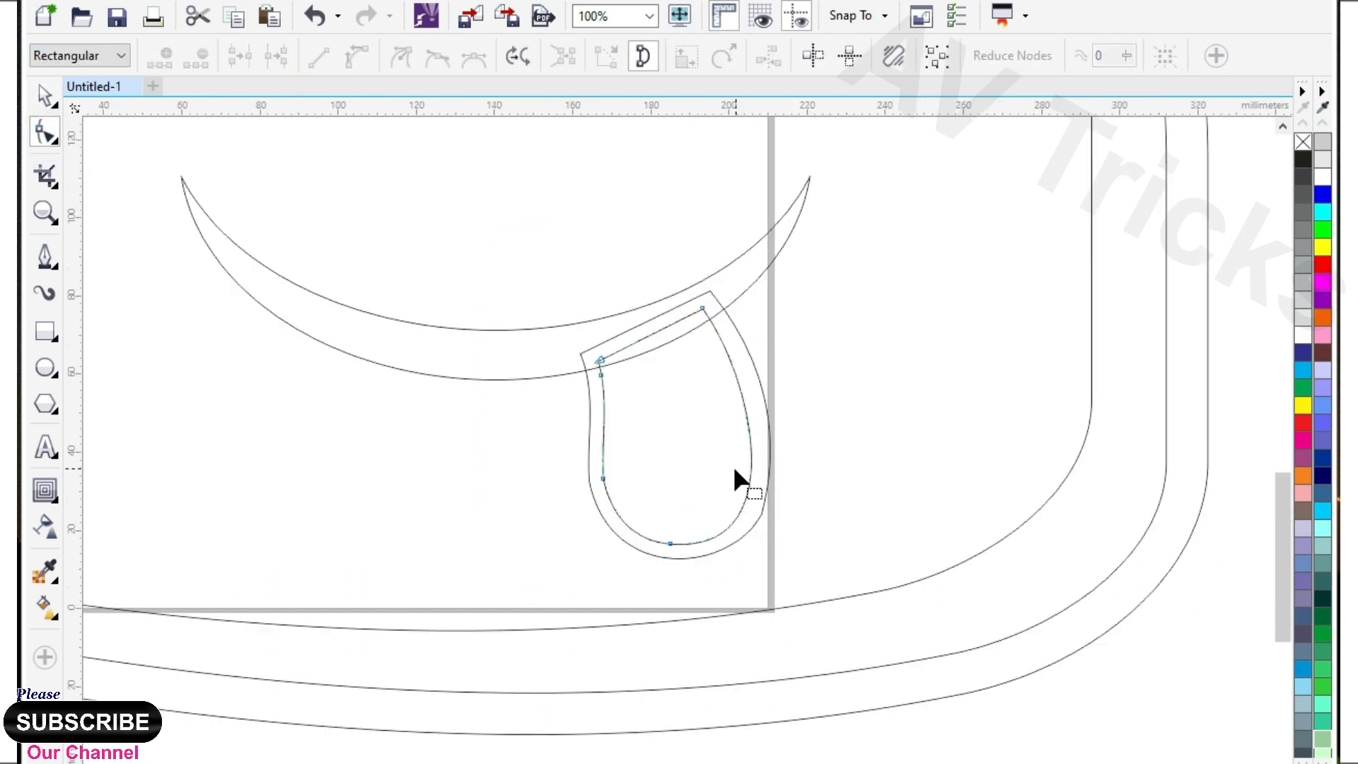
Draw a line about 41 mm high with the Pen tool down the middle of the tongue.
left_click(46, 256)
scroll(707, 382, "up", 1)
left_click(541, 290)
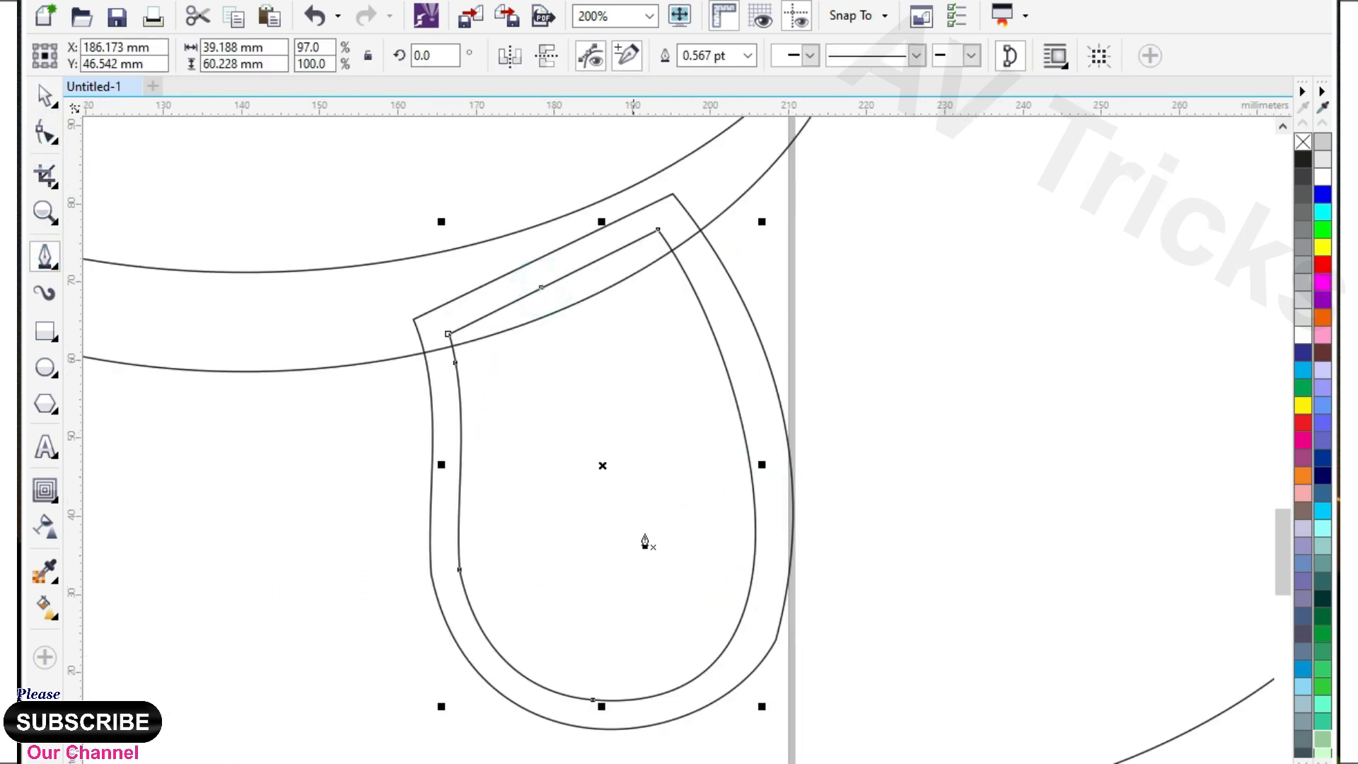
left_click(606, 599)
left_click(557, 275)
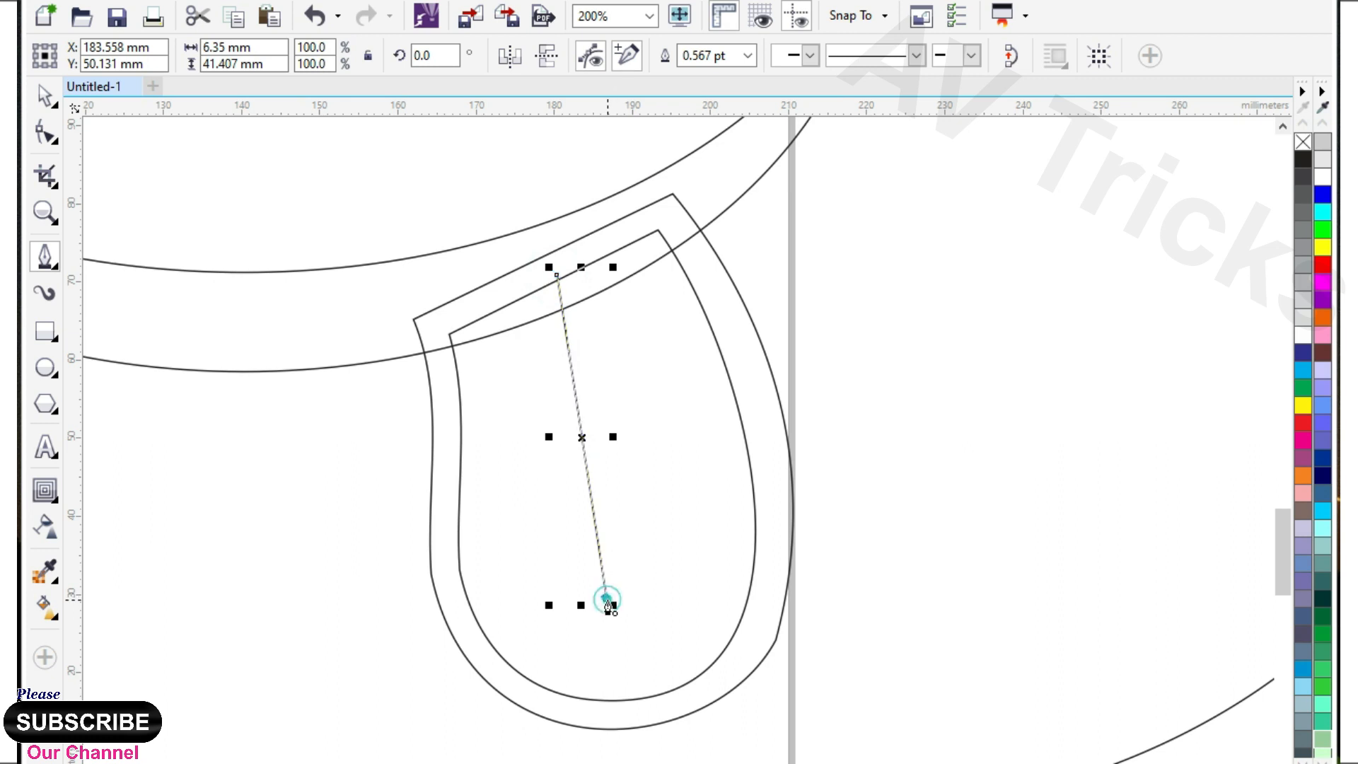
key("Escape")
Convert the tongue's centre line to curves and bend it into a thin crescent crease.
key("F10")
left_click_drag(455, 273, 661, 597)
left_click(313, 52)
left_click(577, 418)
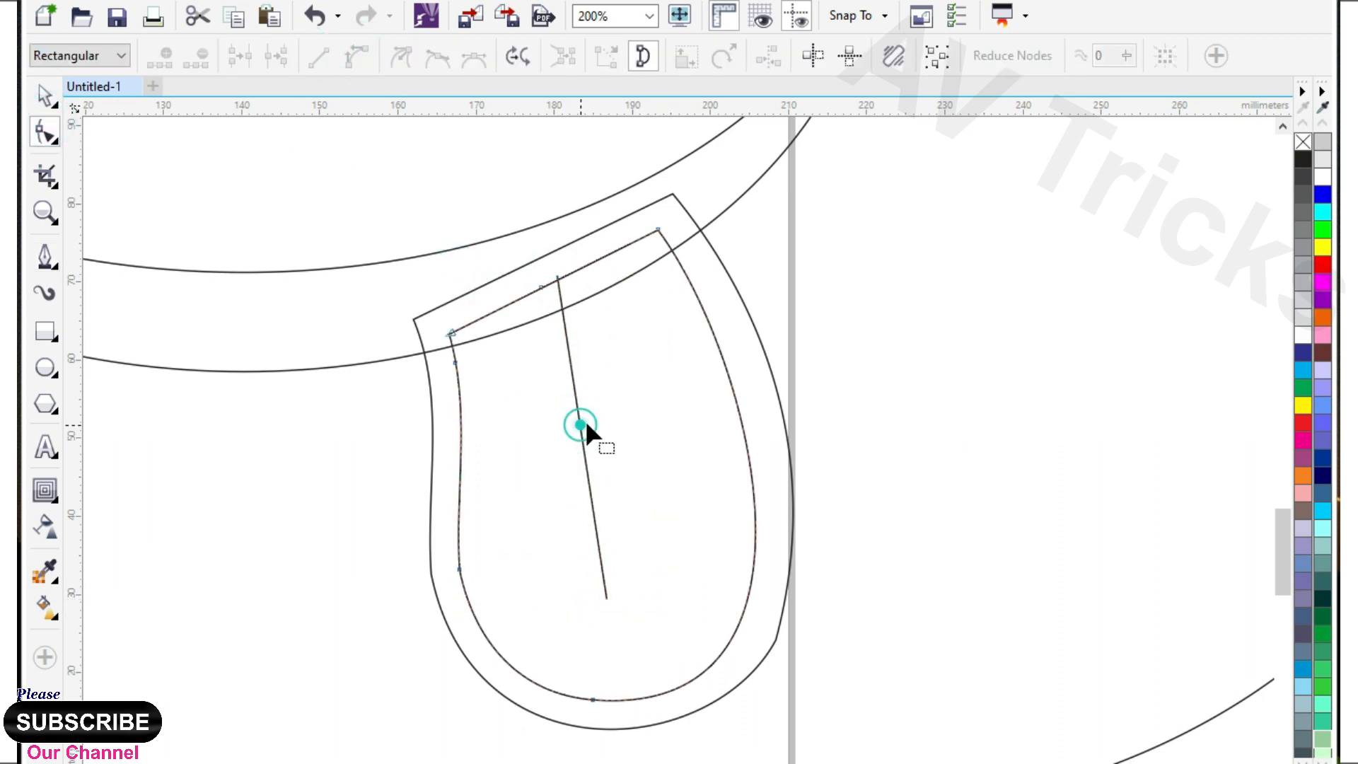
left_click_drag(579, 427, 610, 430)
Fill the tongue's crease, its outer outline and the smile black, and the inner tongue pink.
left_click(45, 95)
left_click(1303, 160)
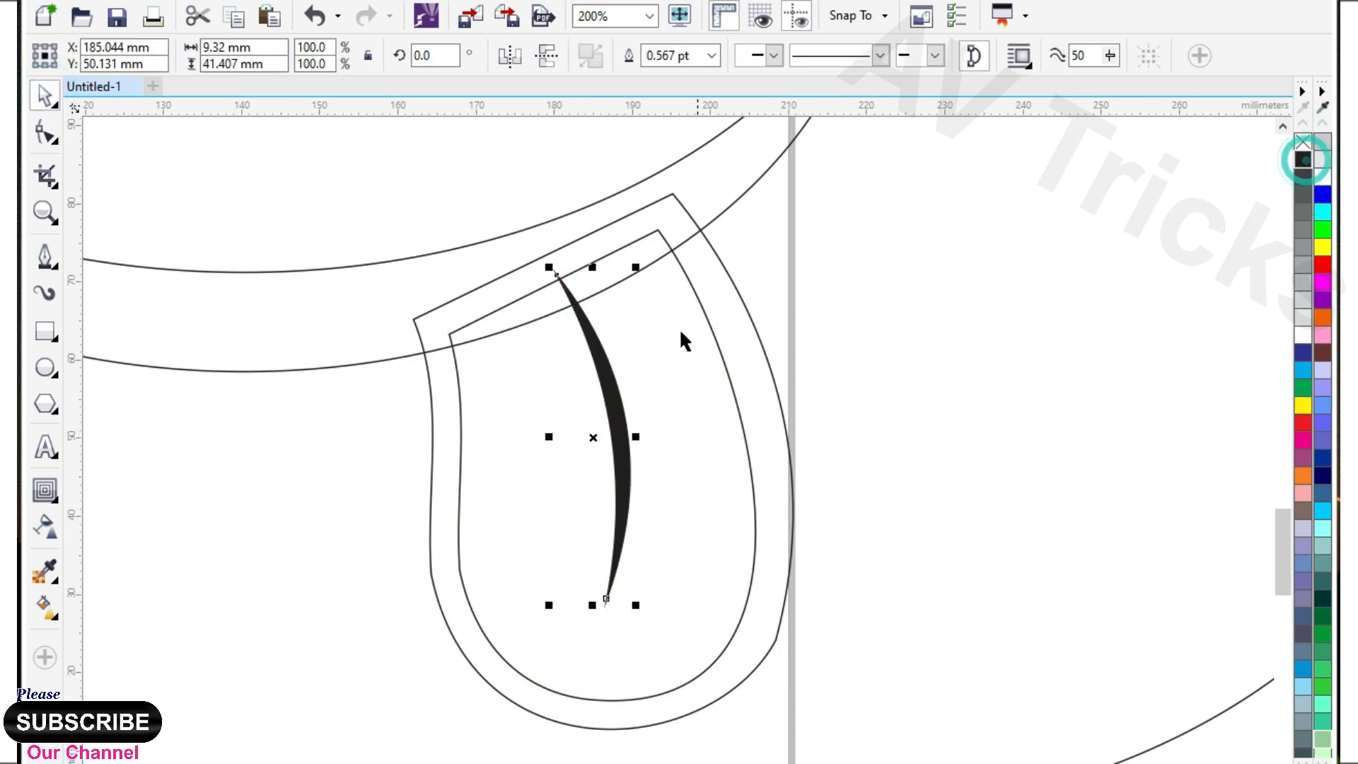
left_click(655, 341)
left_click(1303, 494)
left_click(771, 386)
left_click(1303, 160)
scroll(617, 419, "down", 2)
left_click(504, 396)
left_click(1303, 160)
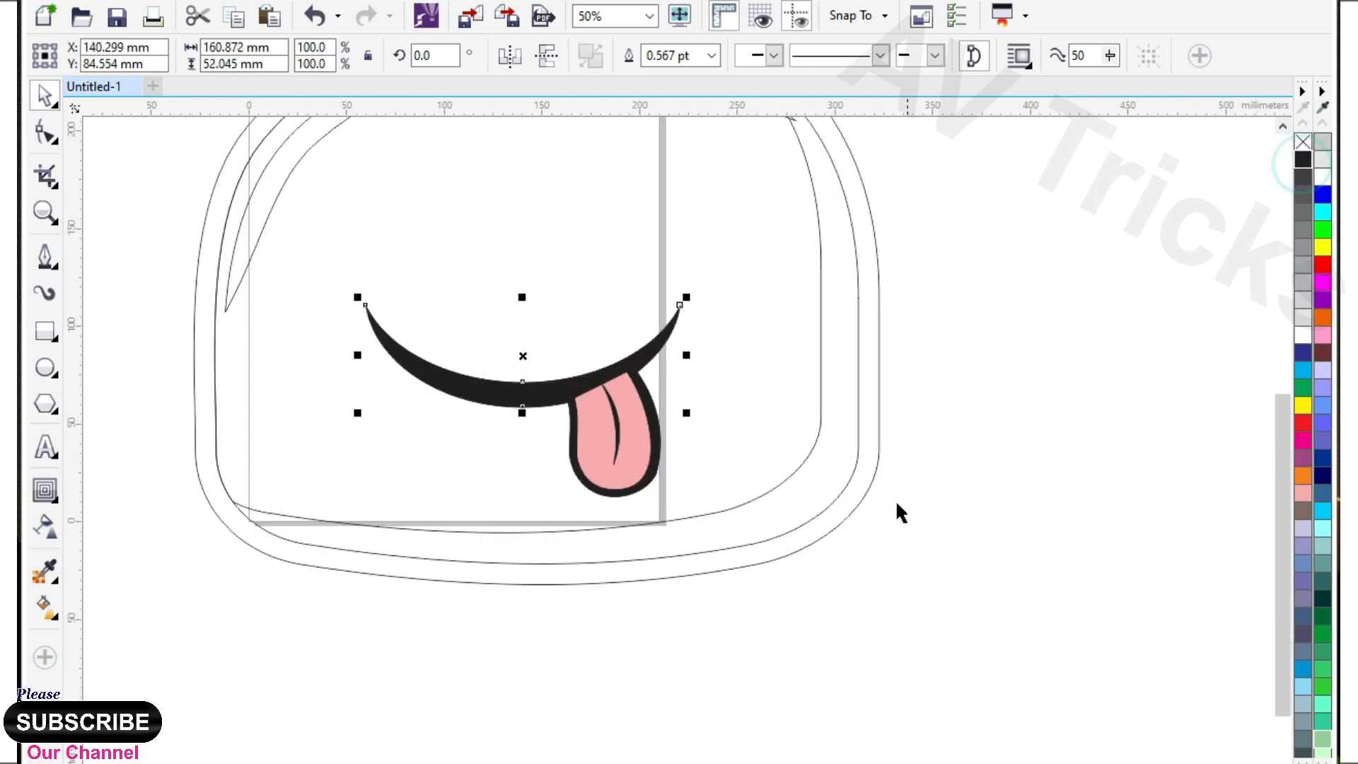
right_click(501, 392)
mouse_move(558, 562)
left_click(830, 568)
left_click(691, 600)
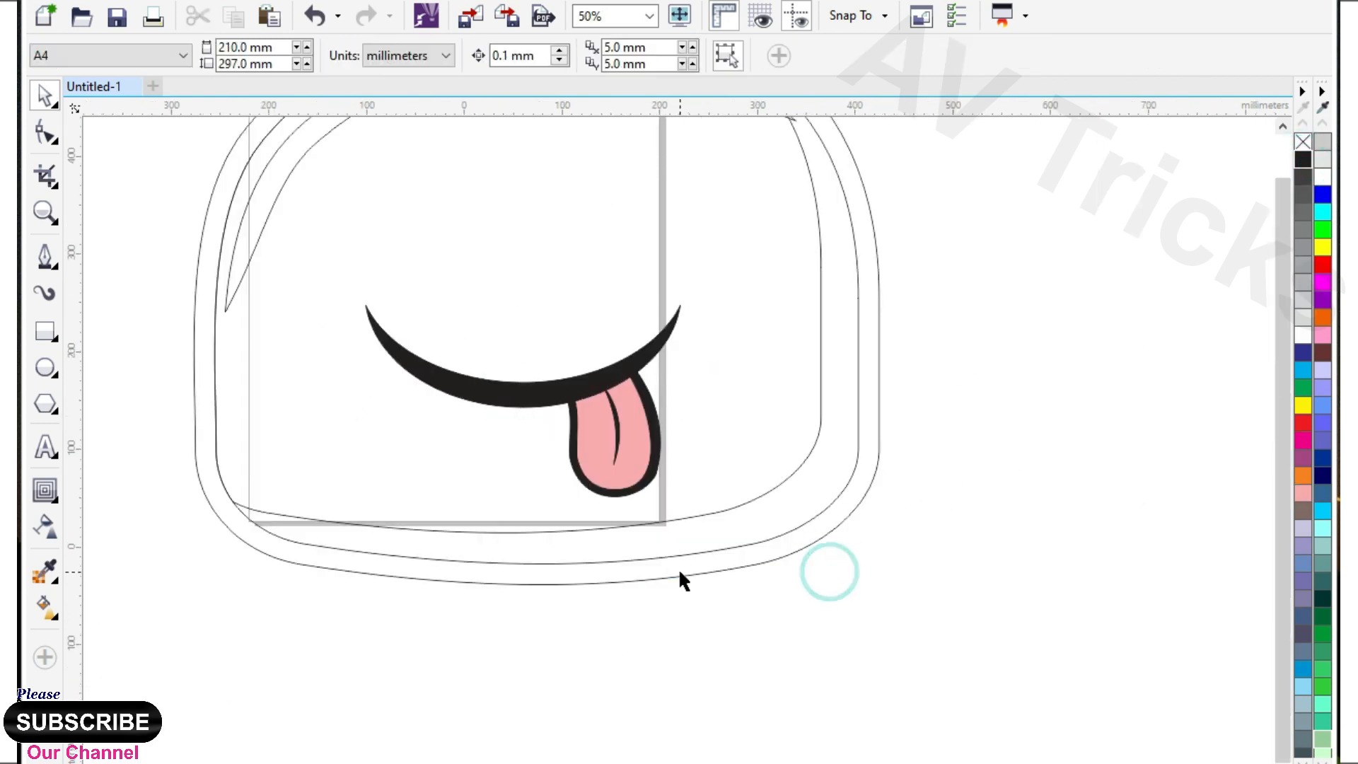
Sample the light green around the eye and fill the body's innermost shape with it.
scroll(679, 571, "down", 1)
scroll(583, 471, "up", 1)
left_click(45, 571)
key("F3")
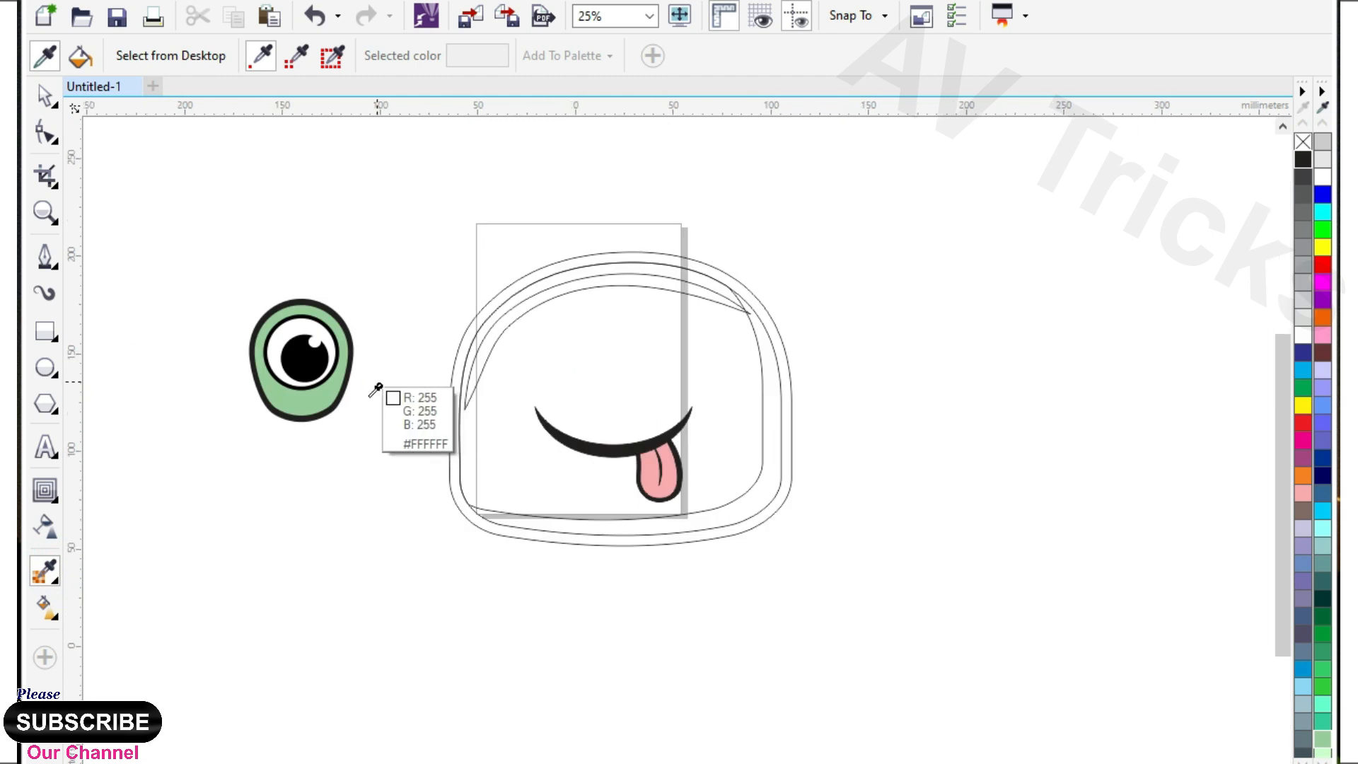
scroll(372, 388, "up", 1)
left_click(269, 423)
left_click(738, 369)
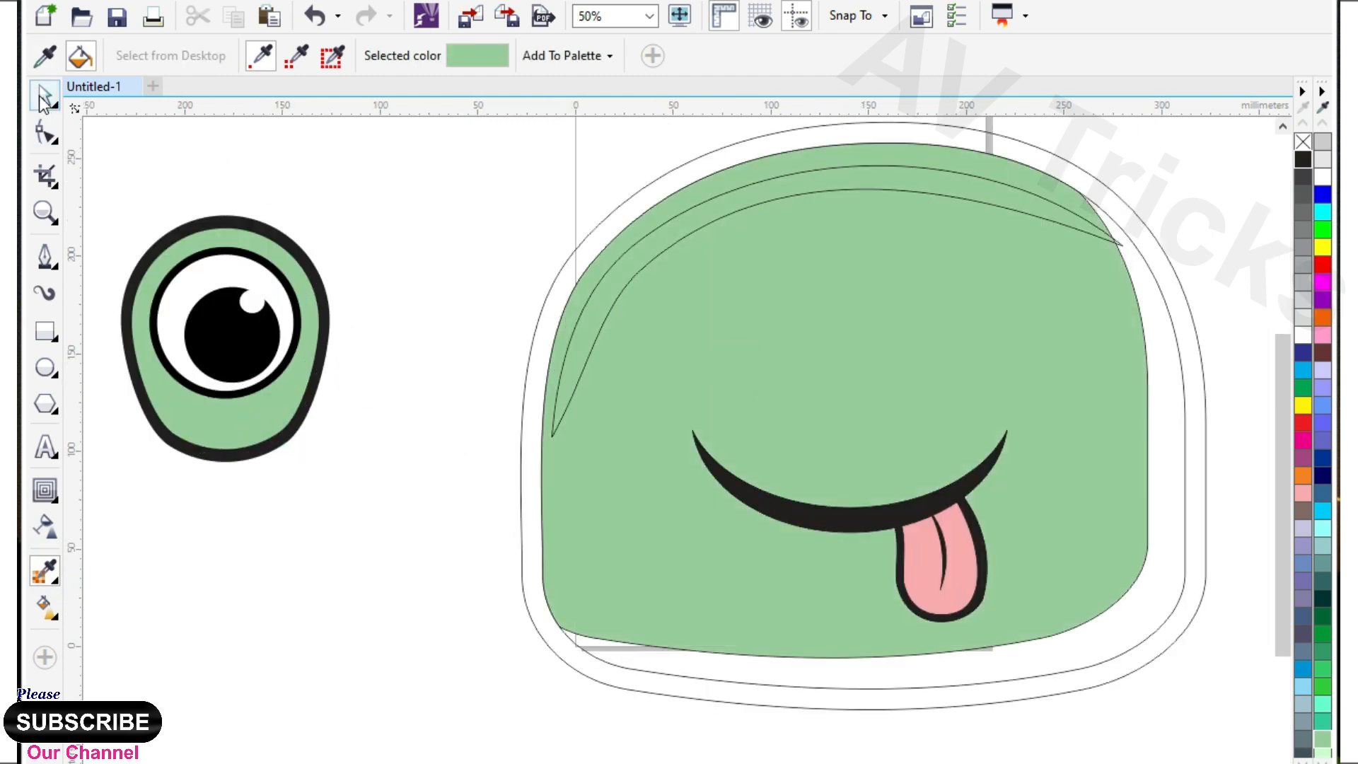
Sample black from the eye's outer rim and fill the body's outermost shape with it.
left_click(44, 98)
left_click(759, 204)
left_click(45, 571)
left_click(232, 453)
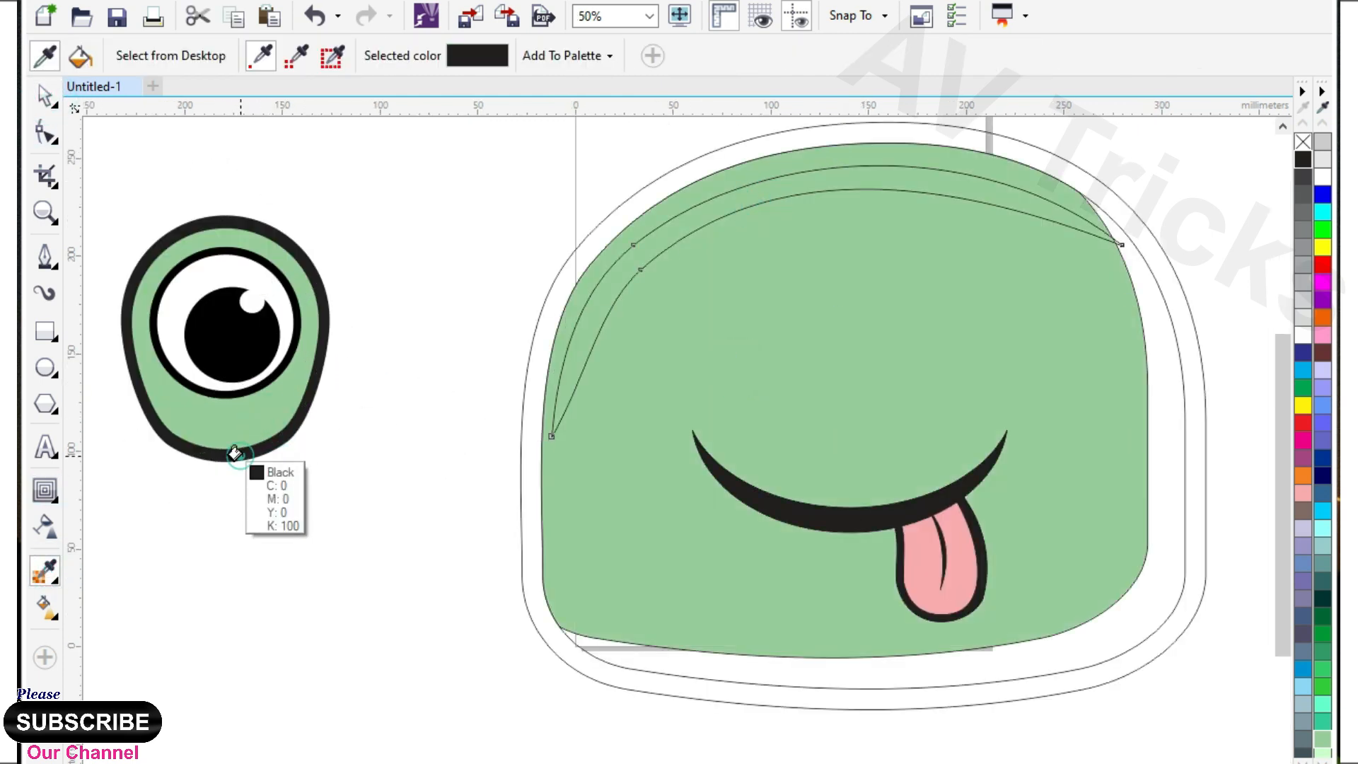
left_click(522, 479)
Sample white from the eyeball with the largest sample size and fill the body's highlight crescent with it.
left_click(333, 56)
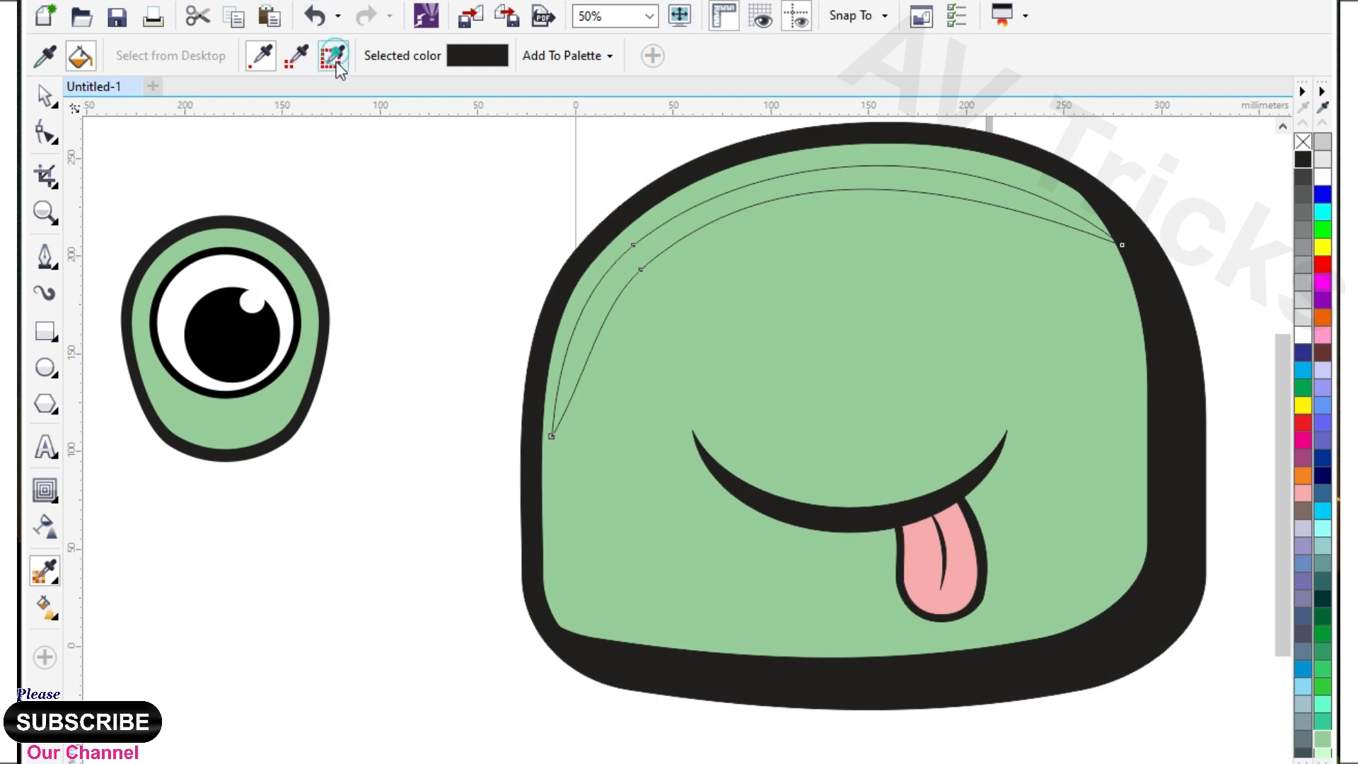
left_click(176, 290)
left_click(701, 211)
scroll(510, 339, "down", 1)
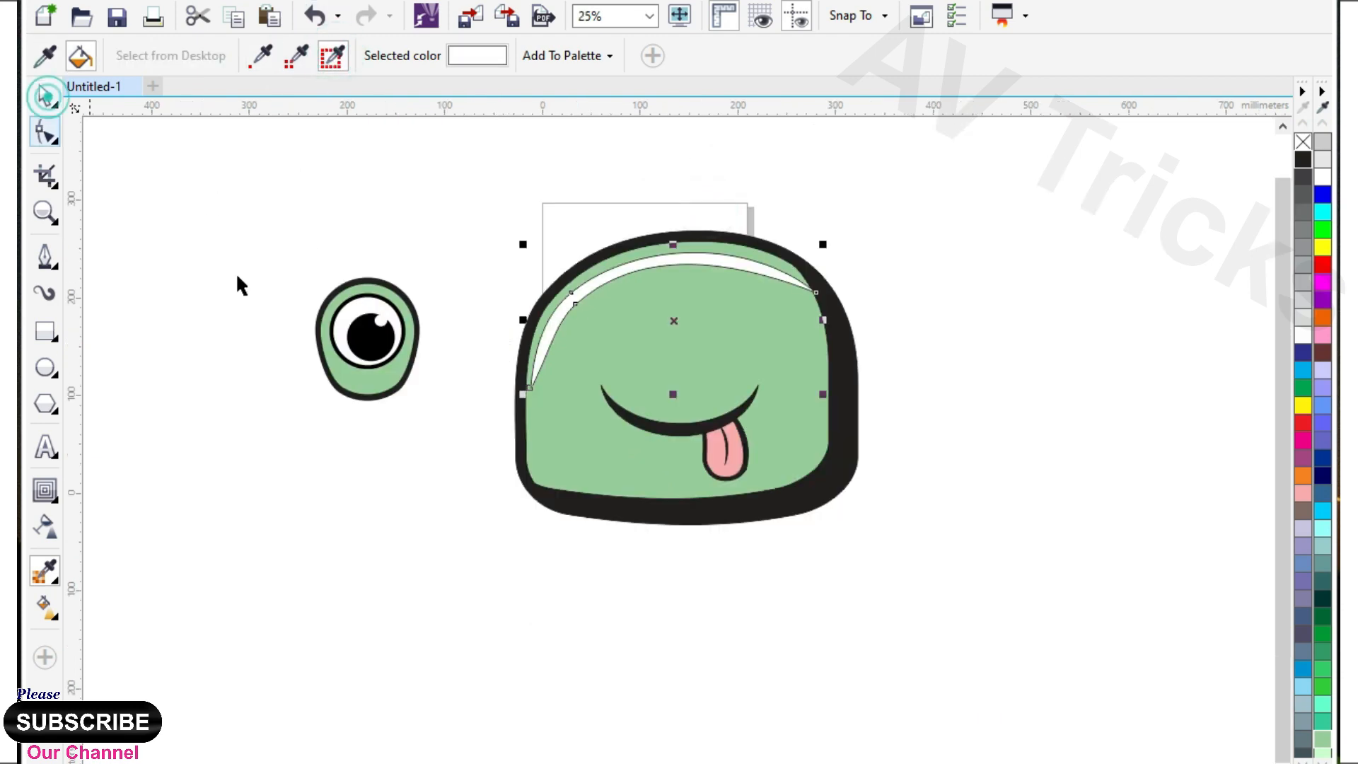
Fill the body's middle shape with a darker green to shade the right and bottom edges.
left_click(47, 96)
scroll(426, 452, "down", 1)
left_click(749, 459)
scroll(510, 351, "up", 1)
scroll(694, 608, "up", 1)
left_click(695, 612)
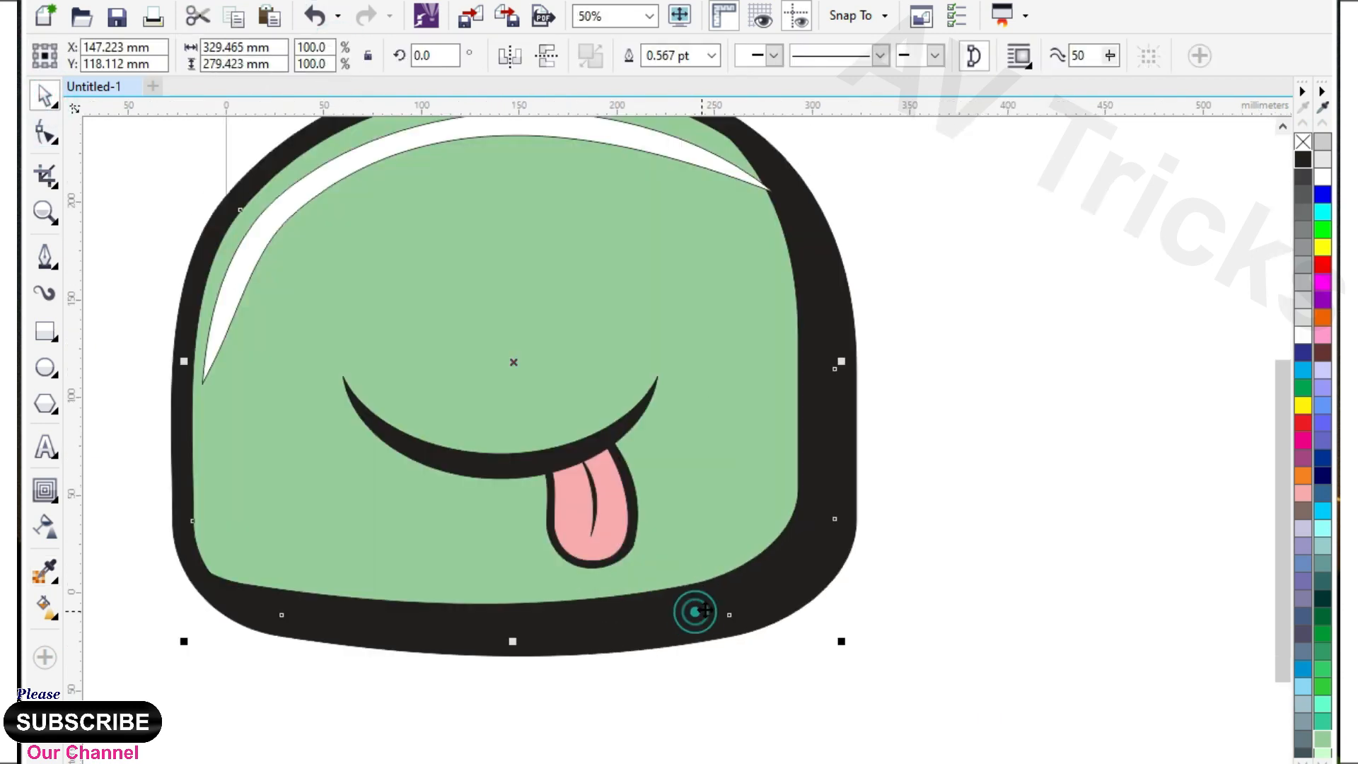
scroll(842, 525, "down", 1)
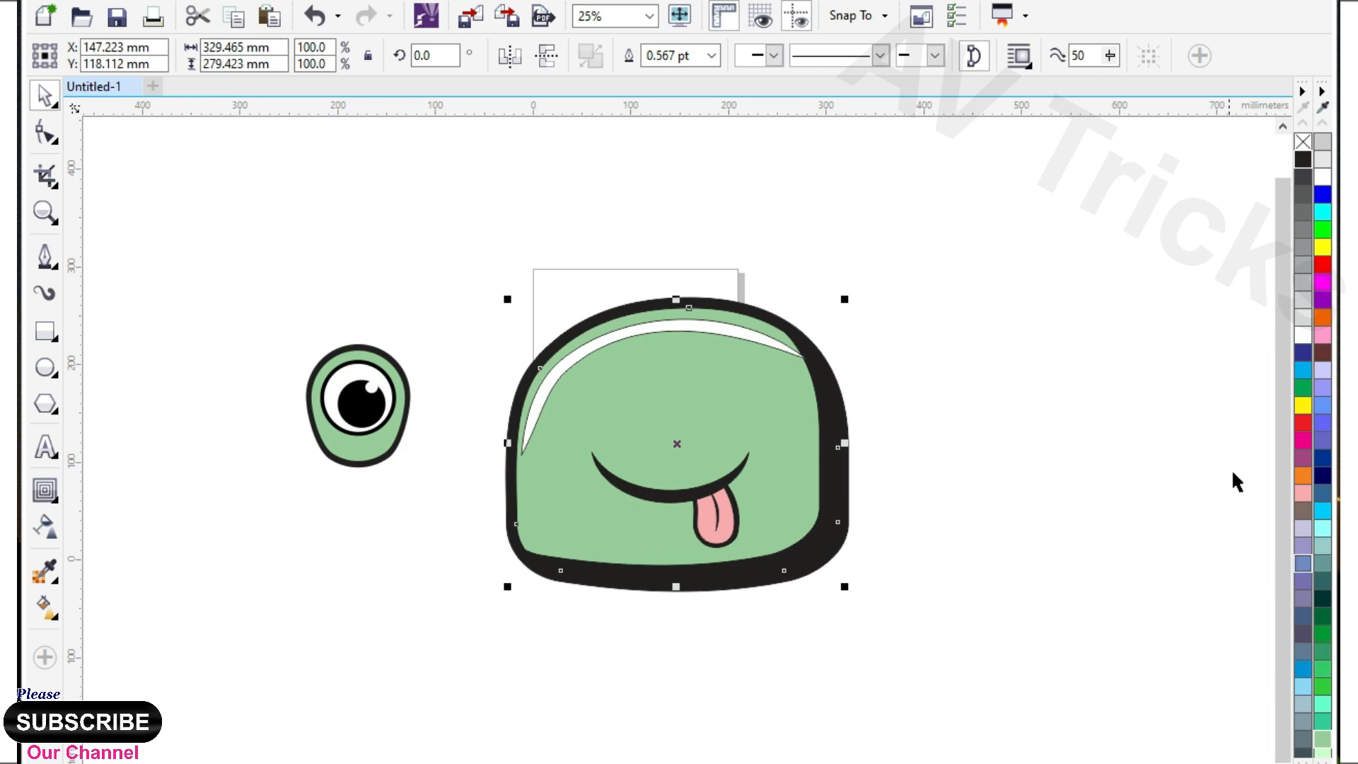
scroll(649, 580, "up", 1)
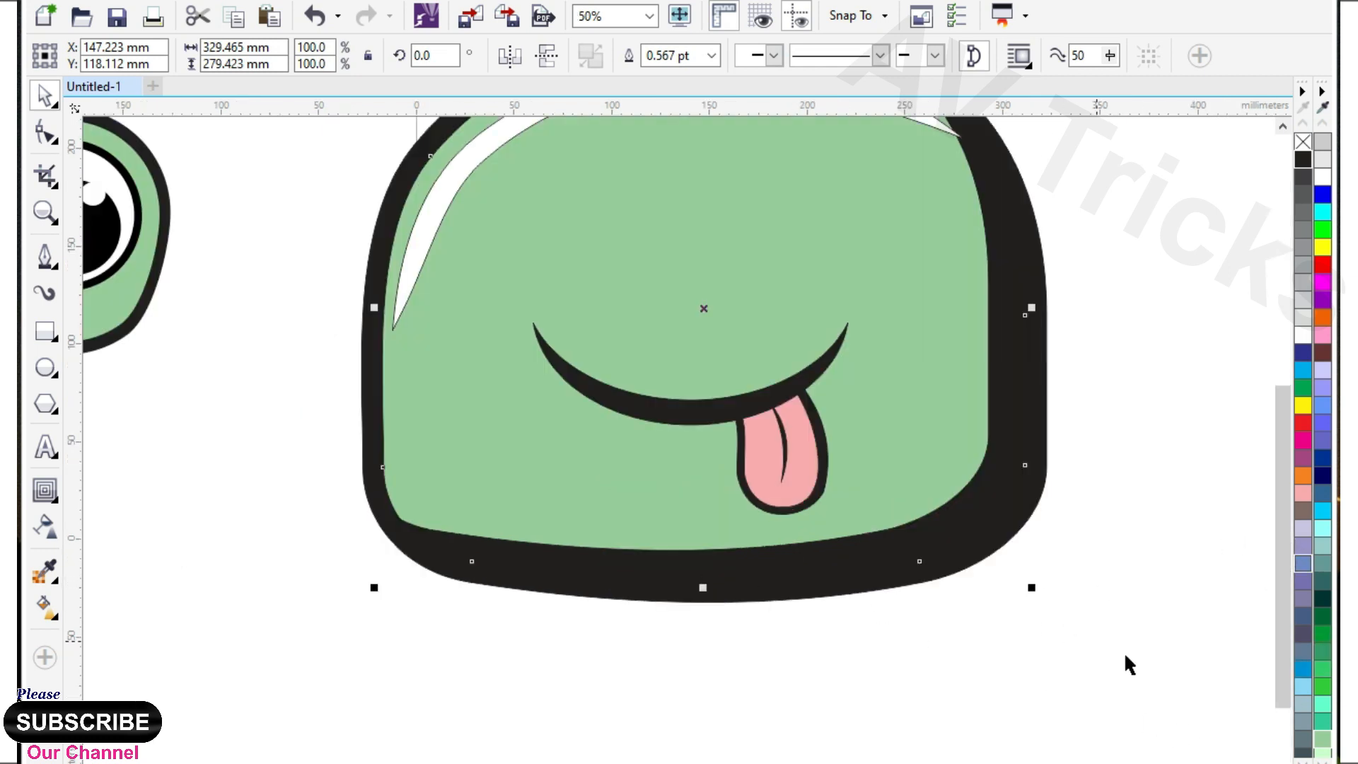
left_click_drag(1323, 744, 1315, 755)
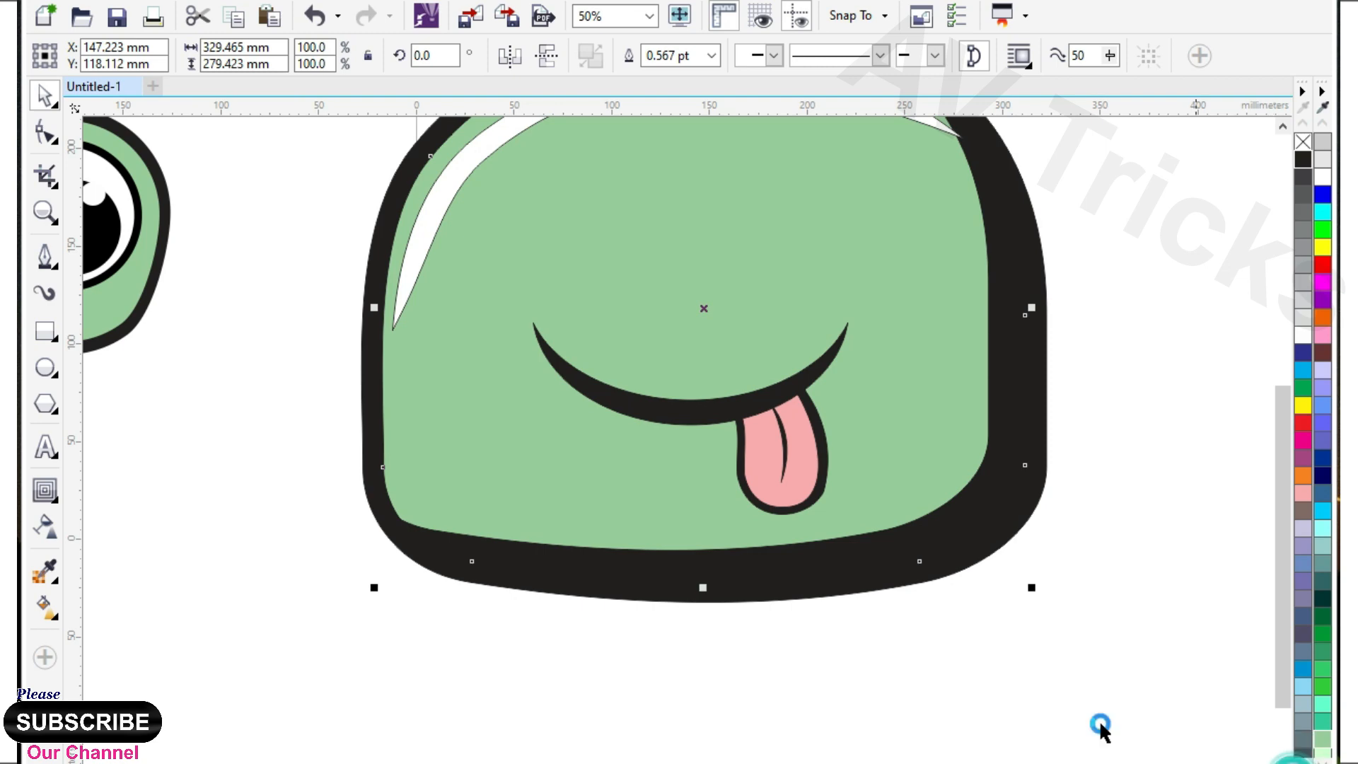
left_click(1293, 761)
left_click(1196, 758)
Draw a closed eight-point bent shape about 557 mm wide and 270 mm high above the body with the Pen tool.
scroll(863, 620, "down", 2)
scroll(704, 474, "up", 1)
scroll(632, 389, "down", 1)
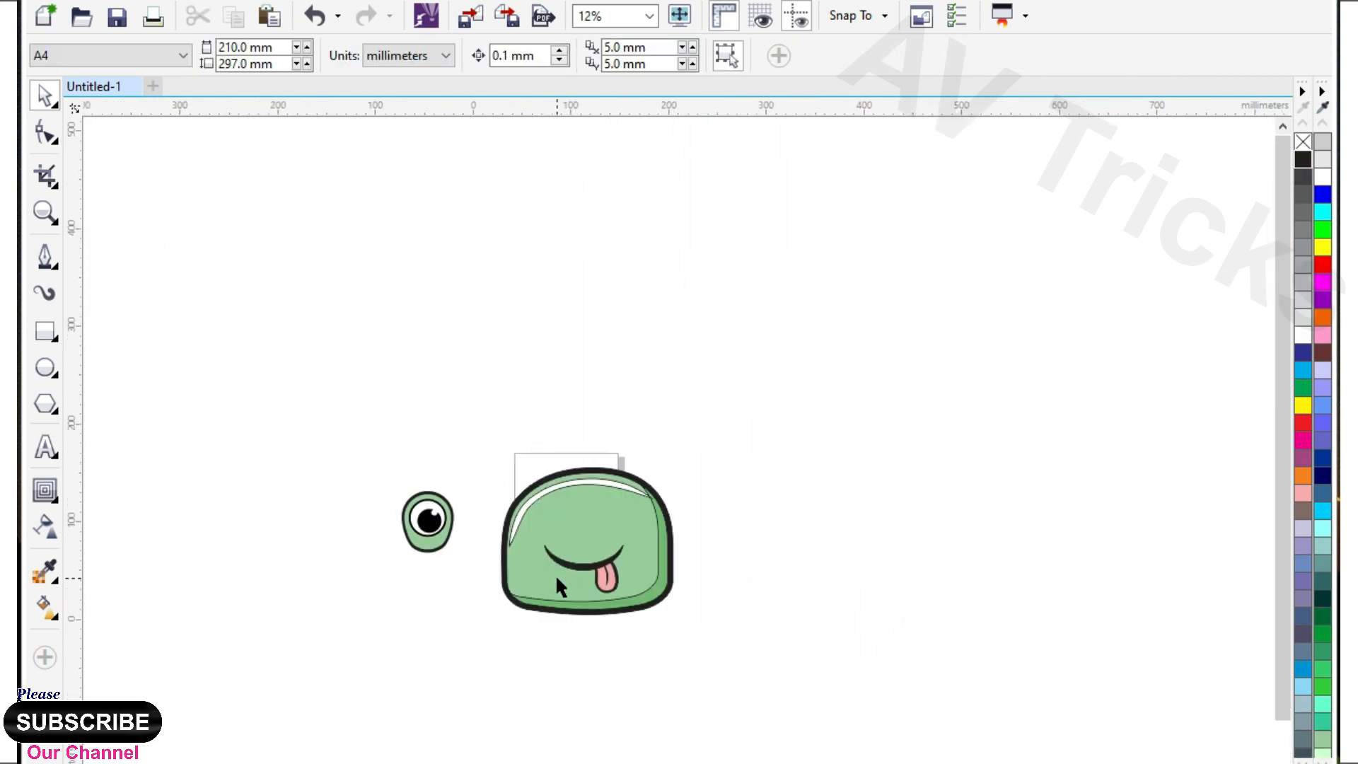
scroll(556, 578, "up", 1)
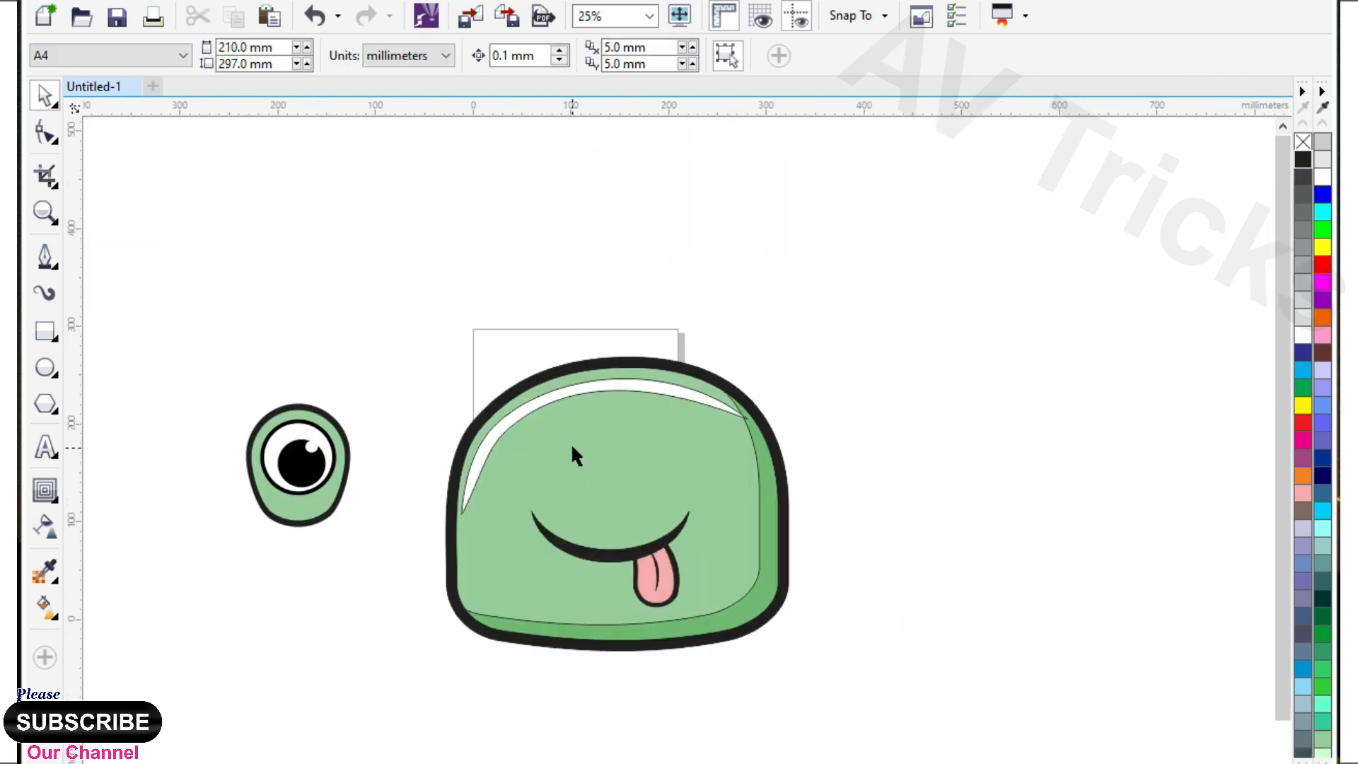
left_click(44, 261)
scroll(478, 359, "down", 1)
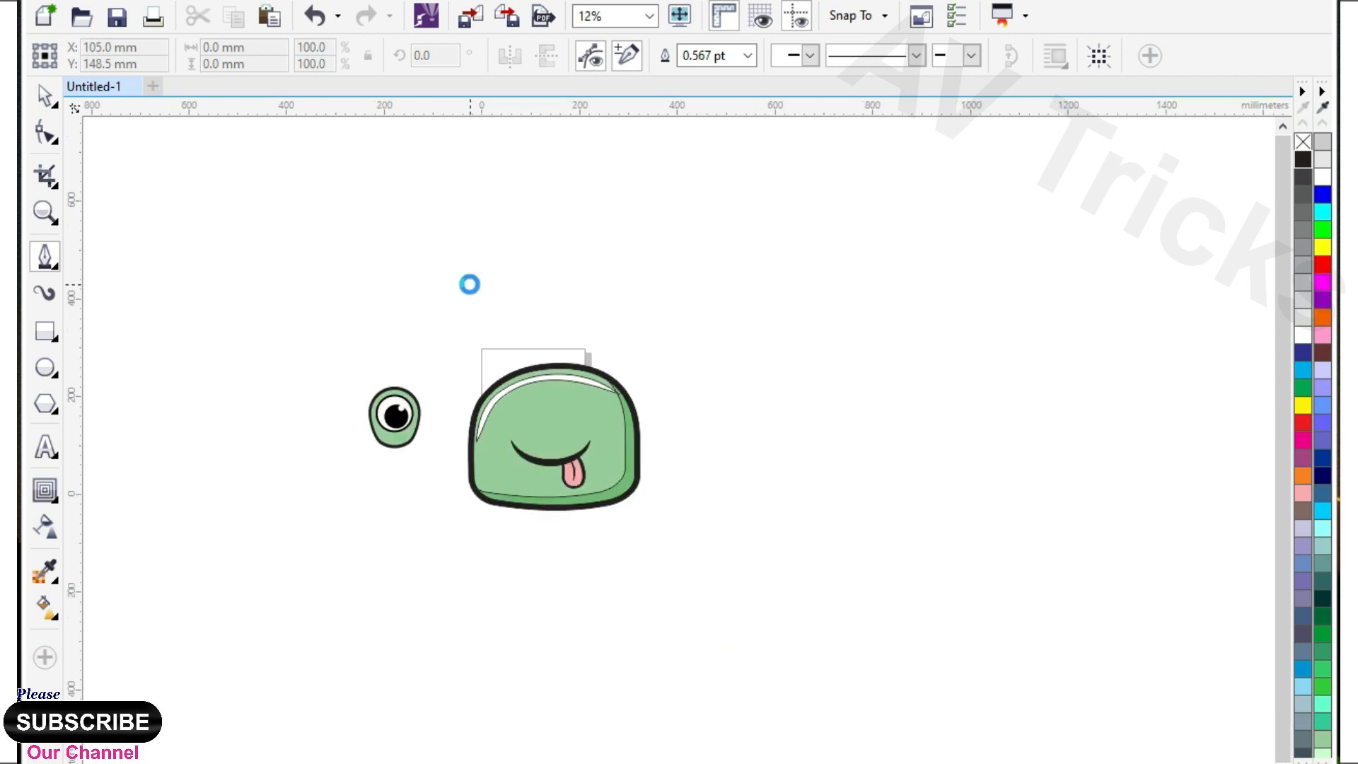
scroll(476, 300, "up", 1)
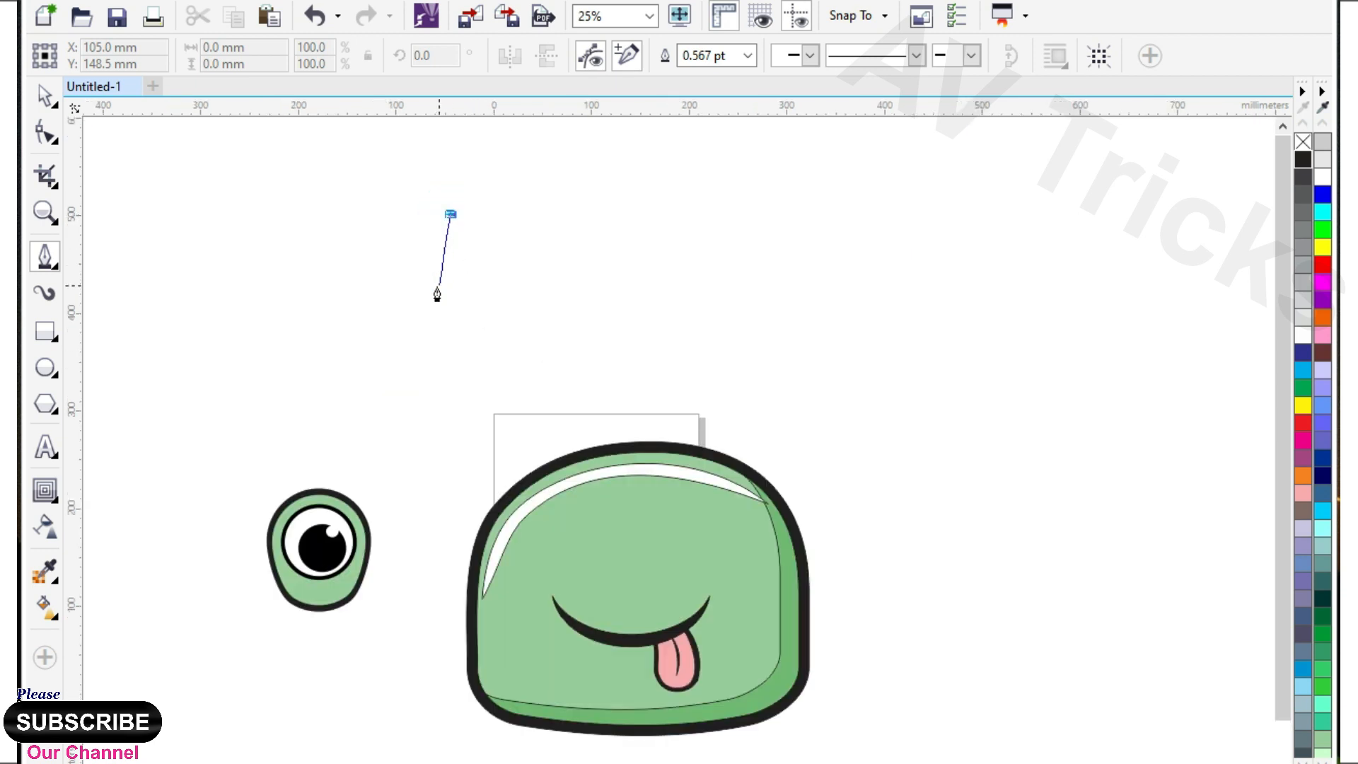
left_click(435, 287)
left_click(465, 352)
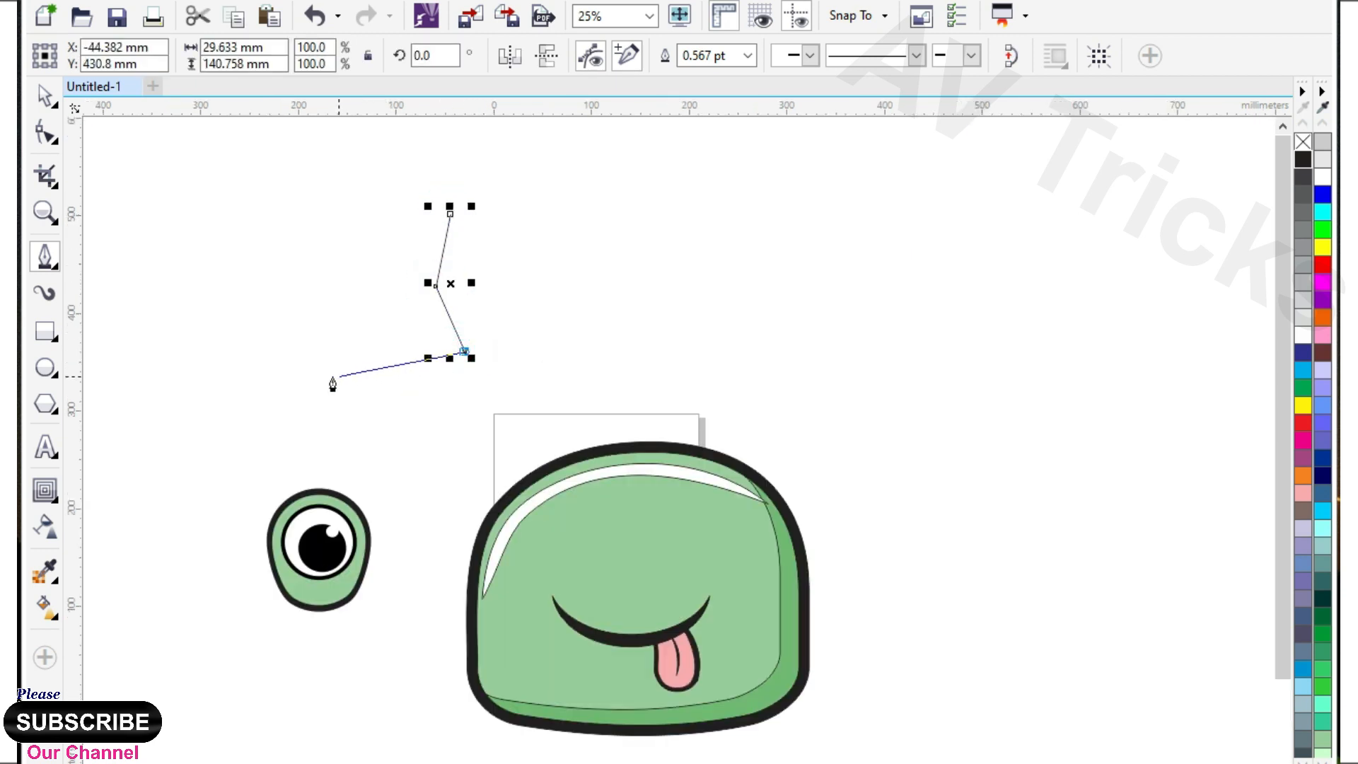
left_click(238, 309)
left_click(316, 157)
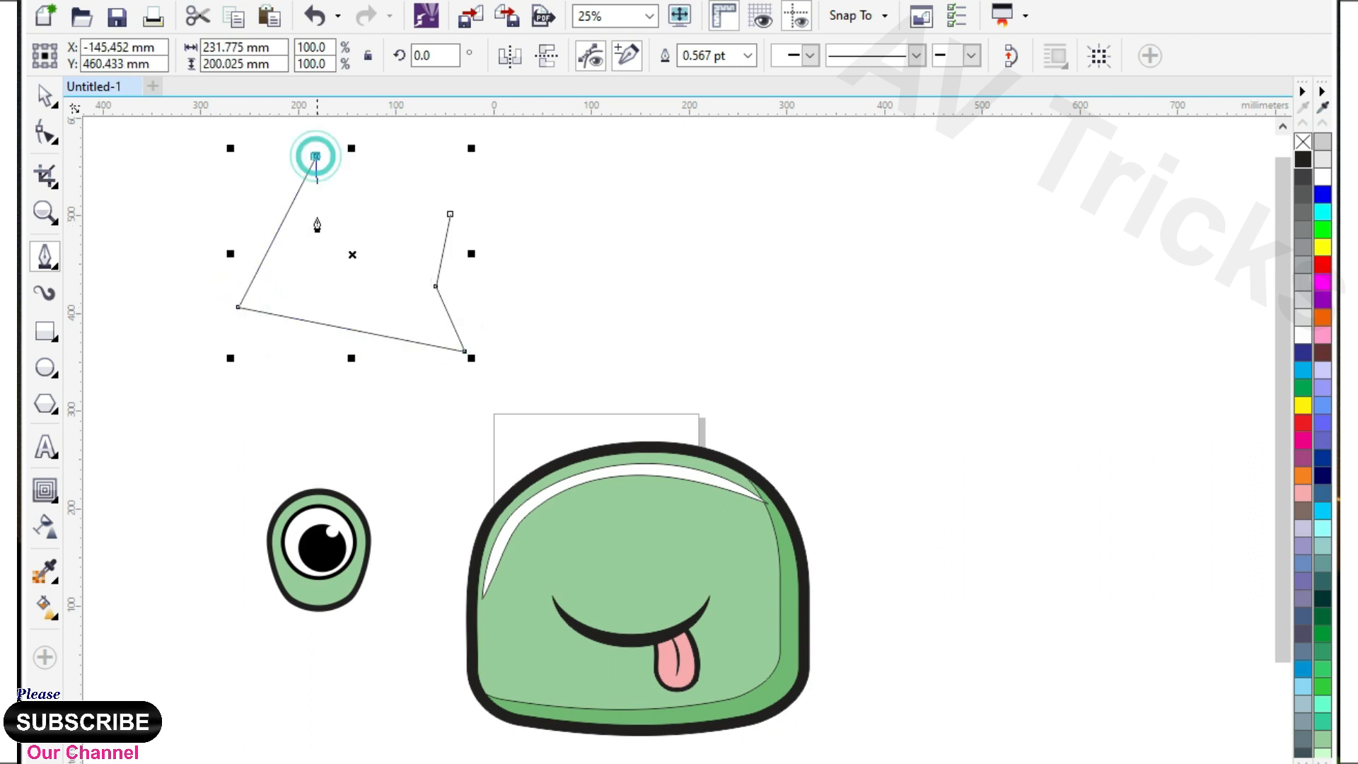
scroll(316, 237, "down", 1)
scroll(360, 182, "up", 1)
left_click(429, 145)
left_click(738, 148)
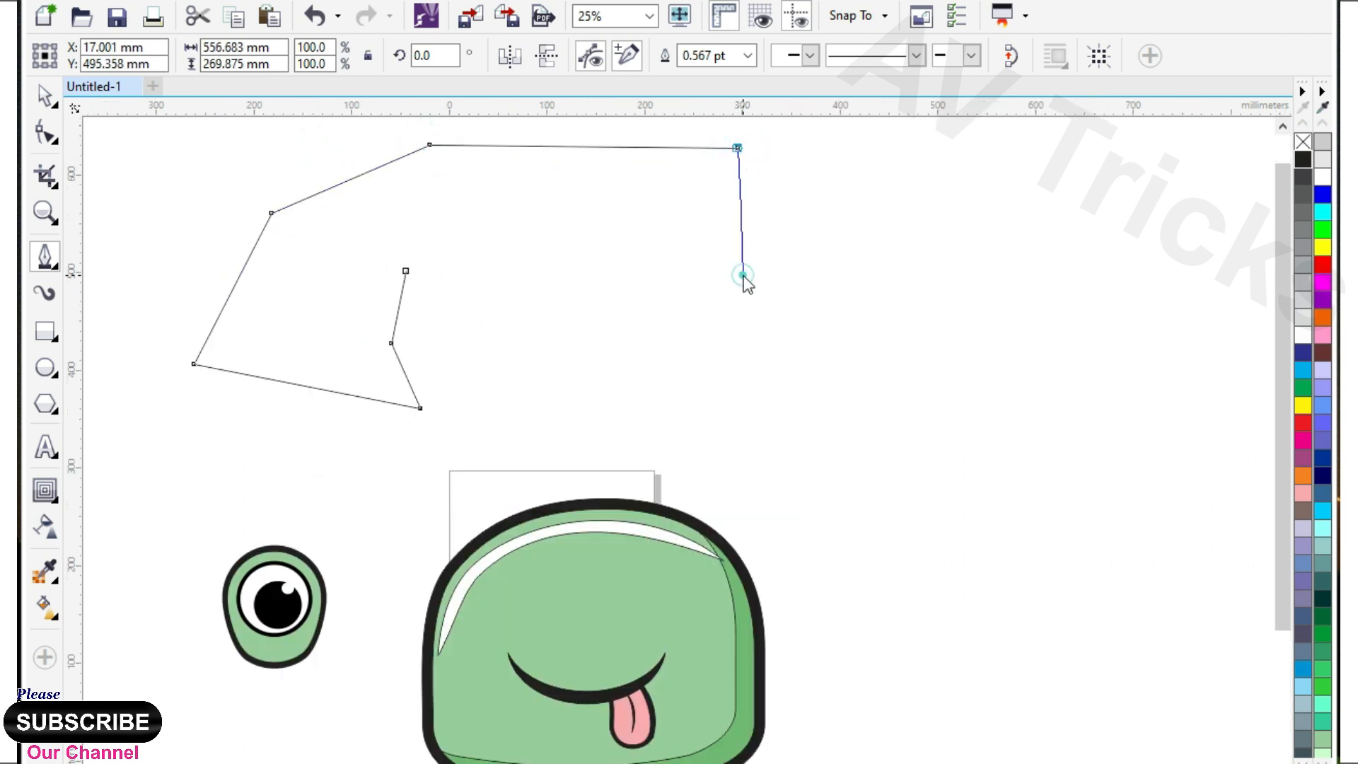
left_click(724, 257)
left_click(405, 271)
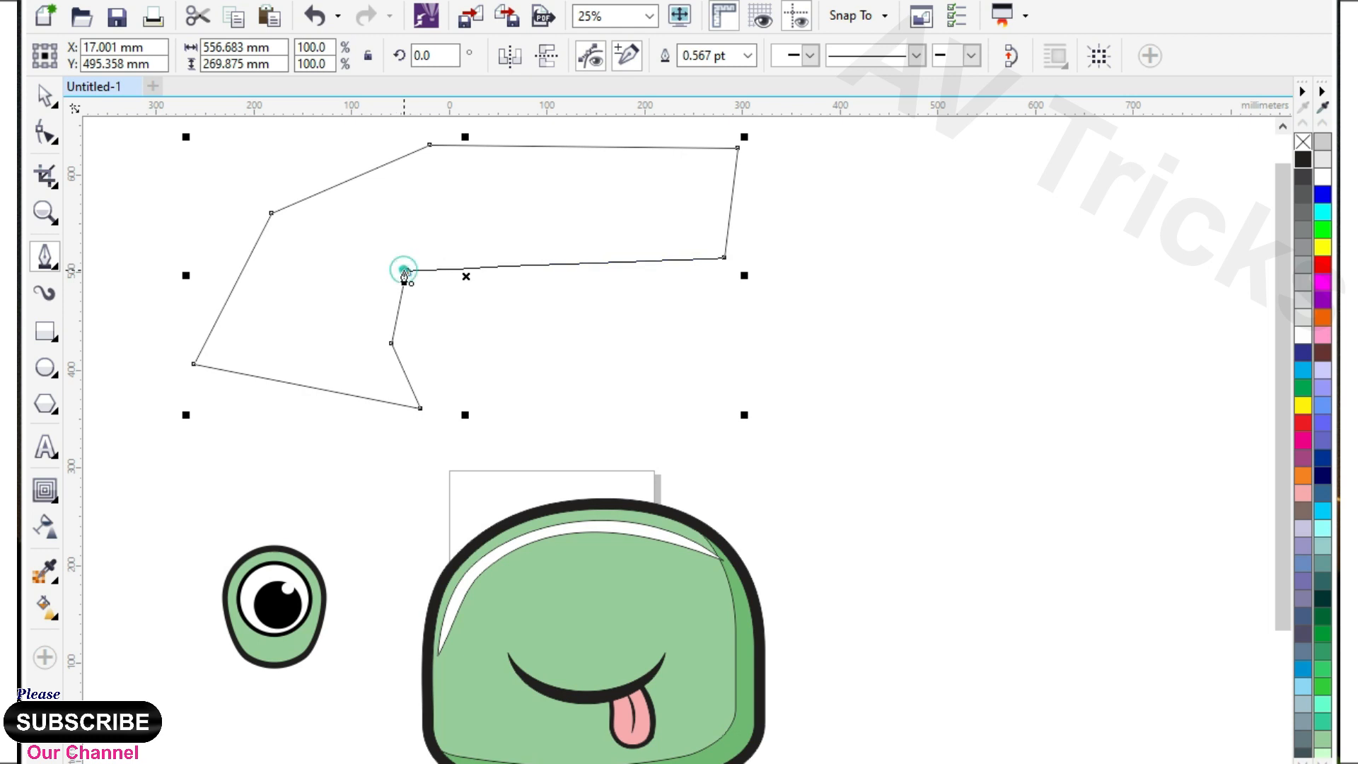
Convert the new shape's segments to curves, then bend its bottom edge outward and its short inner edges into an S-curve.
scroll(404, 269, "down", 1)
left_click(46, 133)
left_click(351, 56)
scroll(316, 289, "up", 1)
left_click(296, 317)
left_click_drag(451, 430, 433, 500)
left_click(581, 455)
scroll(582, 455, "up", 1)
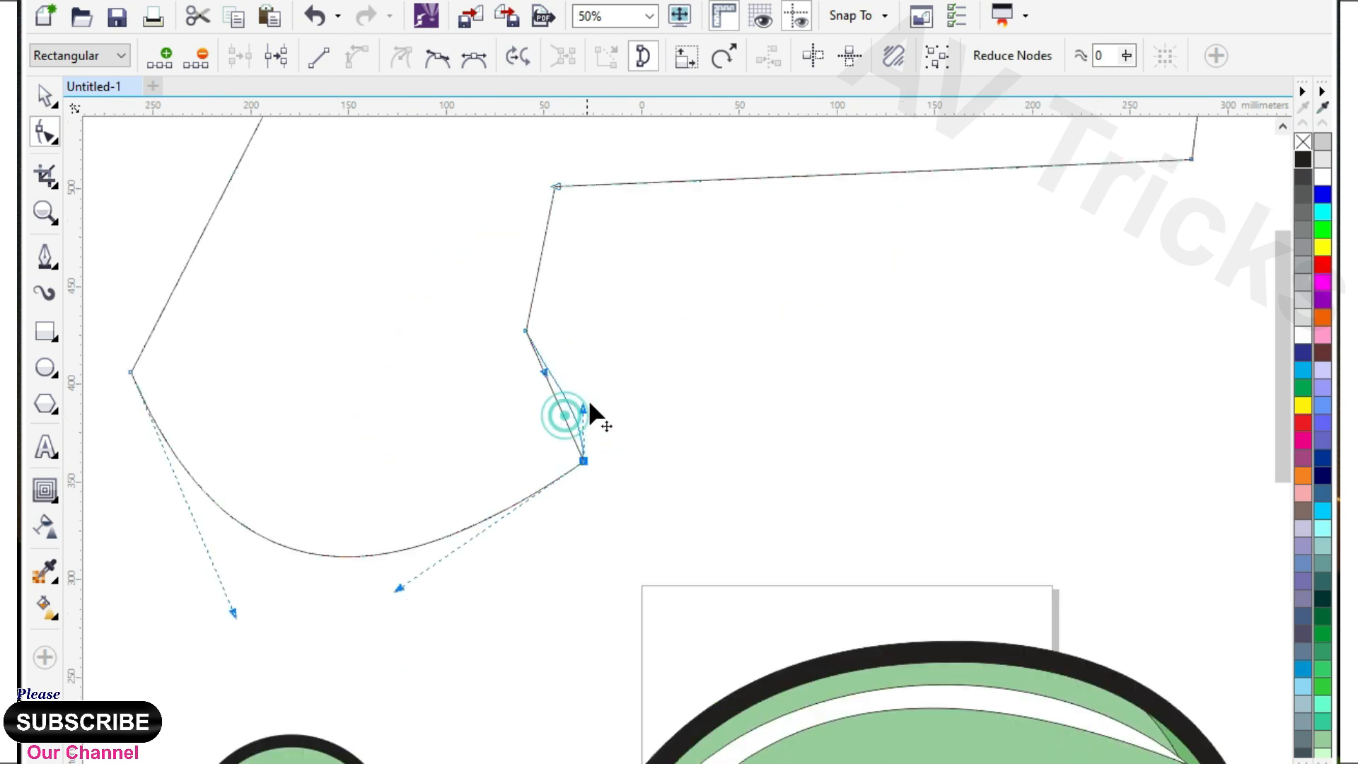
left_click(545, 226)
scroll(548, 333, "down", 1)
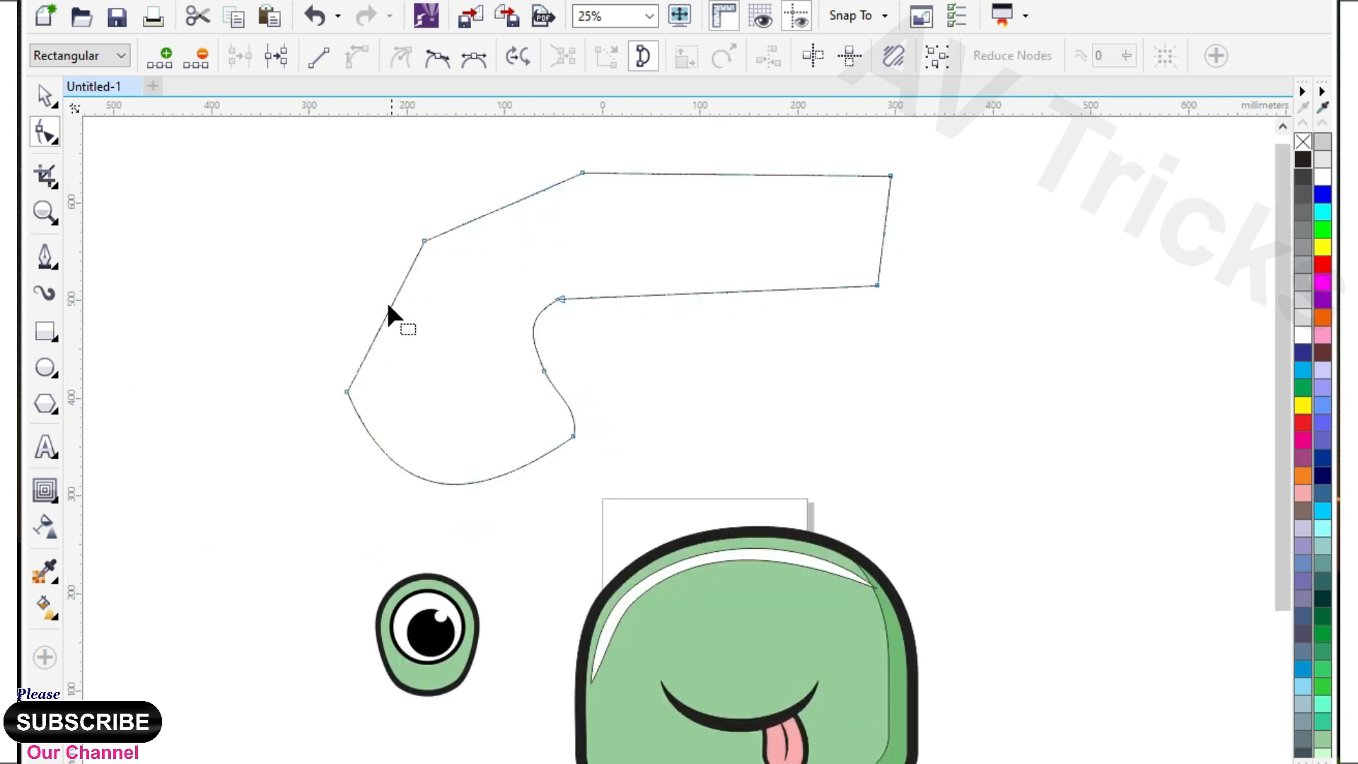
Bend the shape's outer left side and remove its upper-left node to form one smooth arc.
left_click_drag(393, 302, 358, 282)
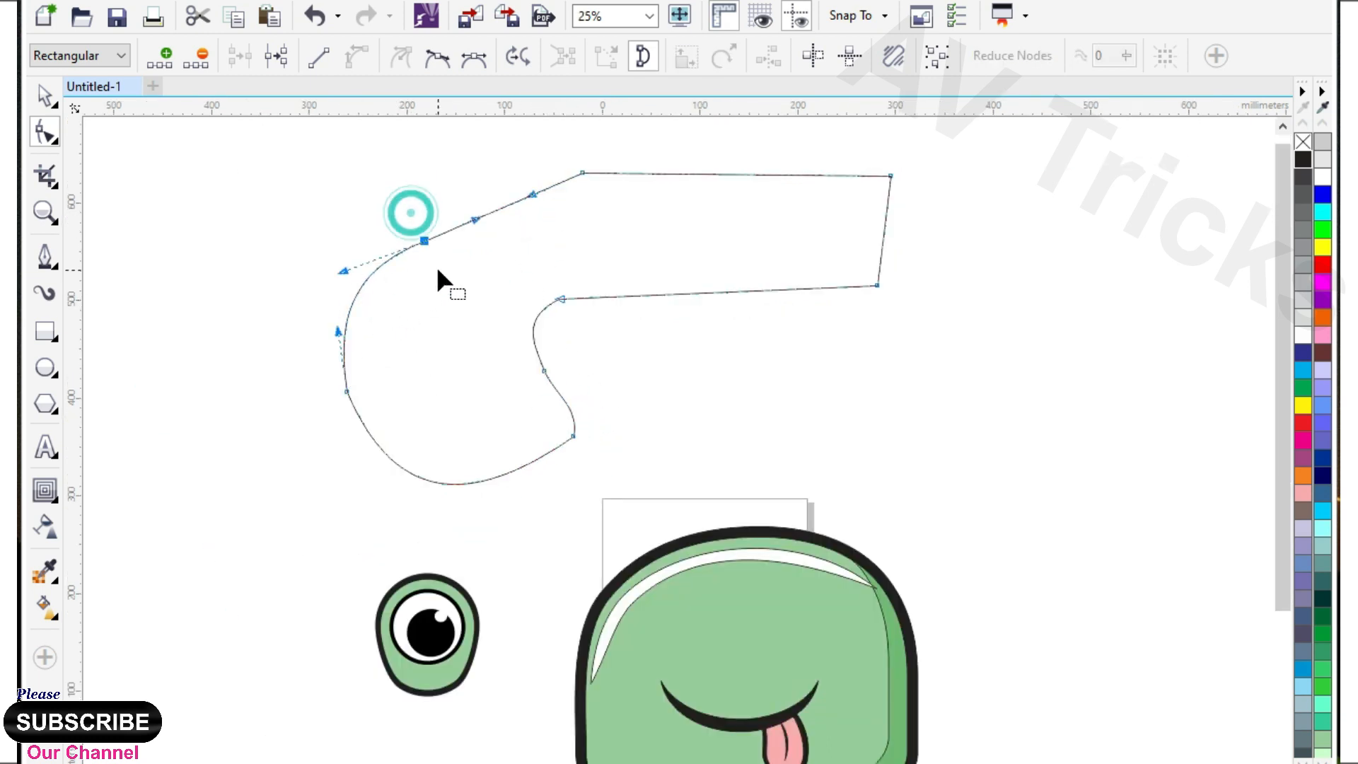
scroll(531, 304, "up", 1)
left_click(582, 219)
left_click_drag(472, 266, 453, 226)
scroll(472, 307, "down", 1)
scroll(651, 215, "up", 1)
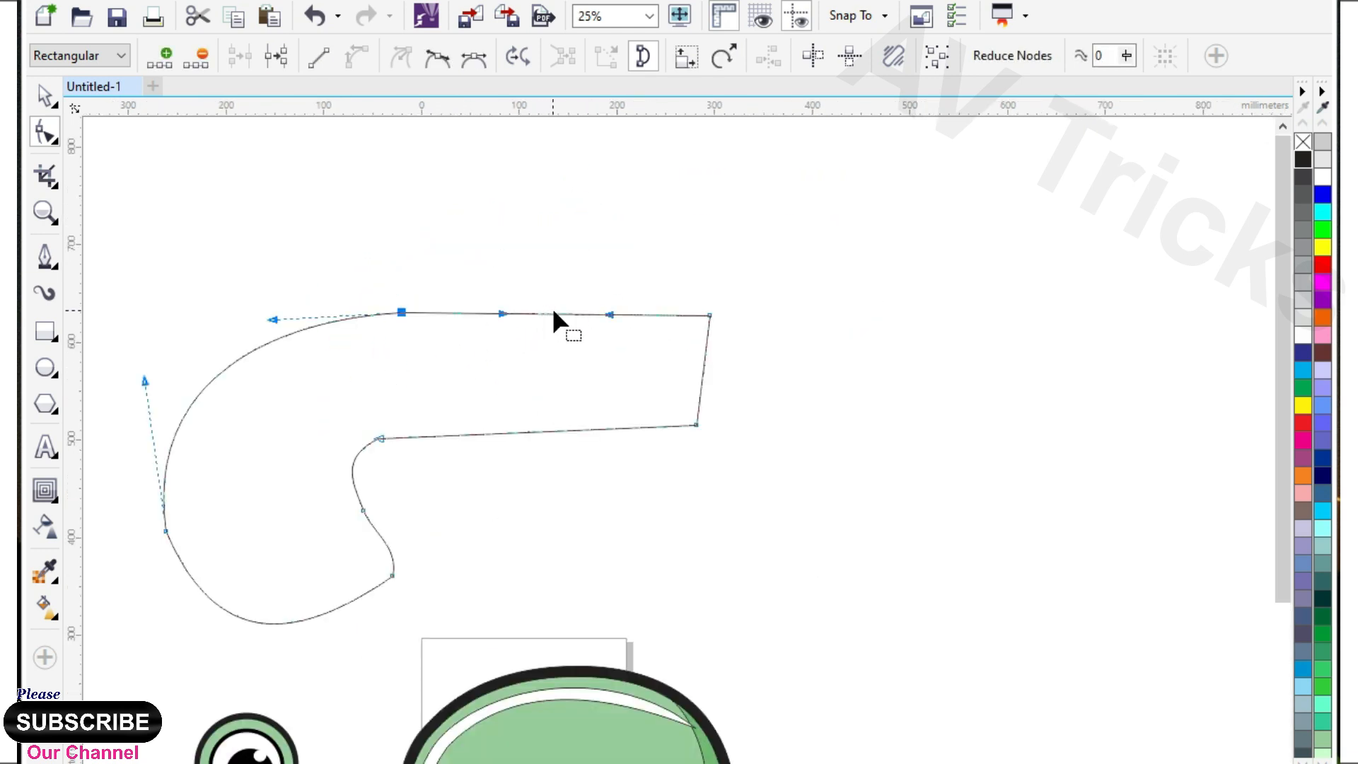
Arch the shape's long top and lower edges slightly upward.
left_click_drag(552, 311, 554, 301)
left_click(401, 312)
left_click_drag(541, 432, 543, 411)
scroll(589, 337, "down", 1)
scroll(467, 426, "up", 1)
left_click(484, 421)
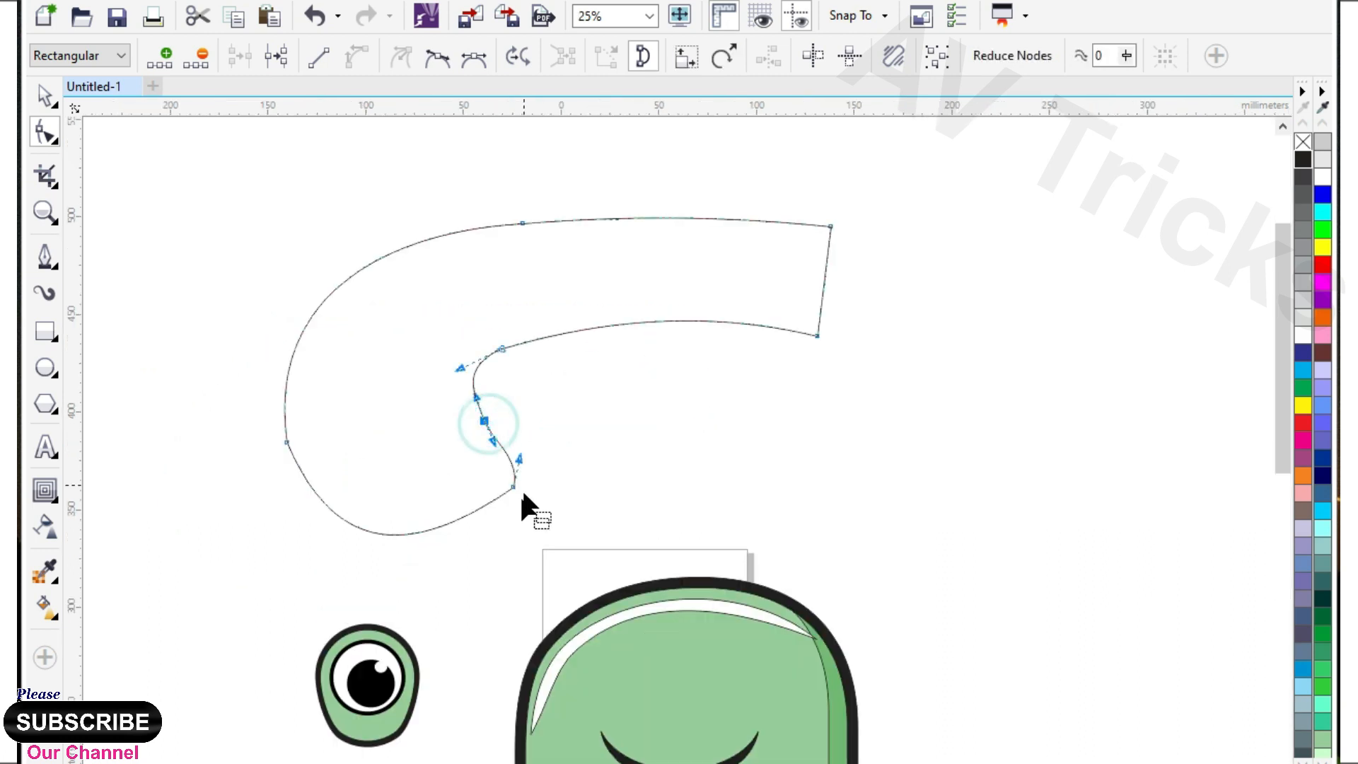
Refine the S-curve on the shape's inner edge and adjust the handles of its rounded bottom edge.
left_click(515, 486)
scroll(506, 492, "up", 1)
left_click_drag(445, 359, 457, 359)
left_click(506, 442)
left_click_drag(312, 628, 376, 662)
scroll(389, 496, "down", 1)
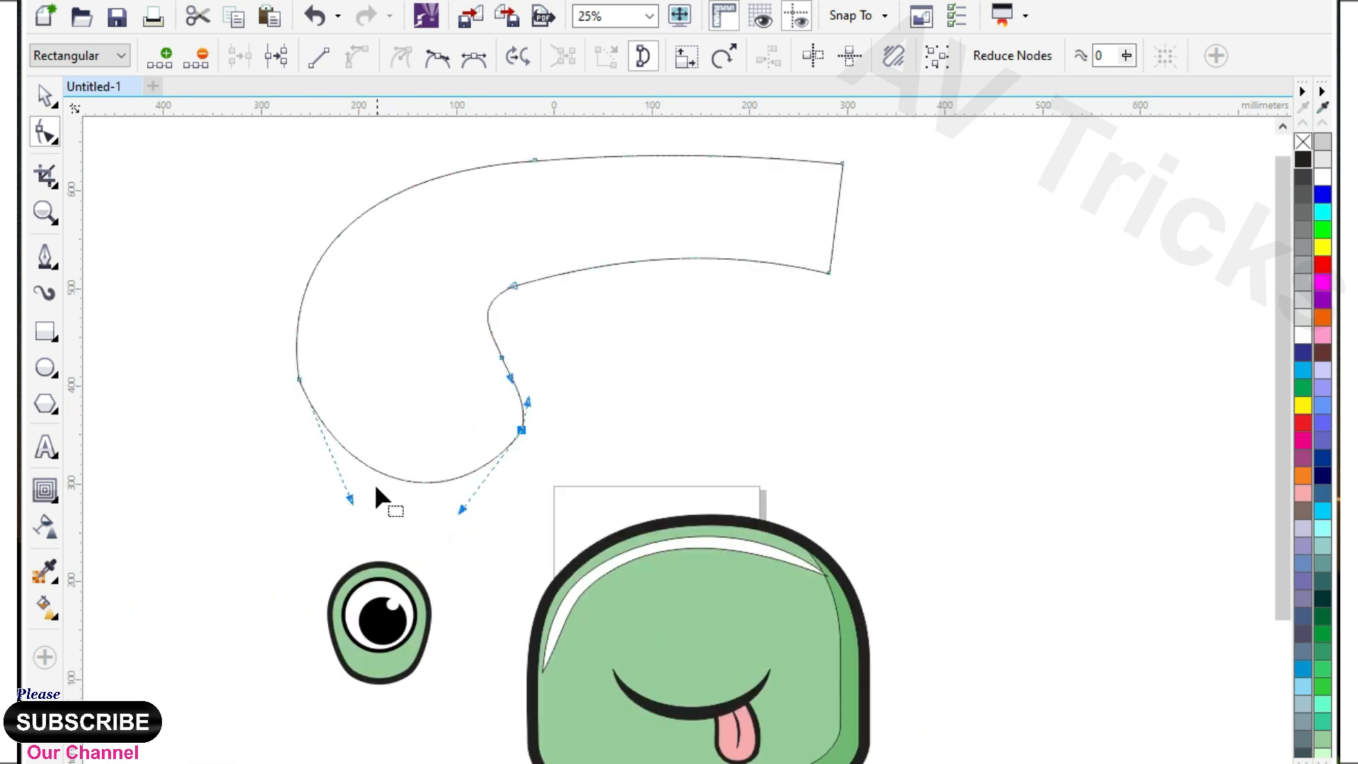
Add a node at the bottom edge's outer end, pull it outward and smooth the adjoining side and bottom curves.
scroll(381, 478, "up", 1)
double_click(348, 435)
left_click_drag(348, 435, 309, 471)
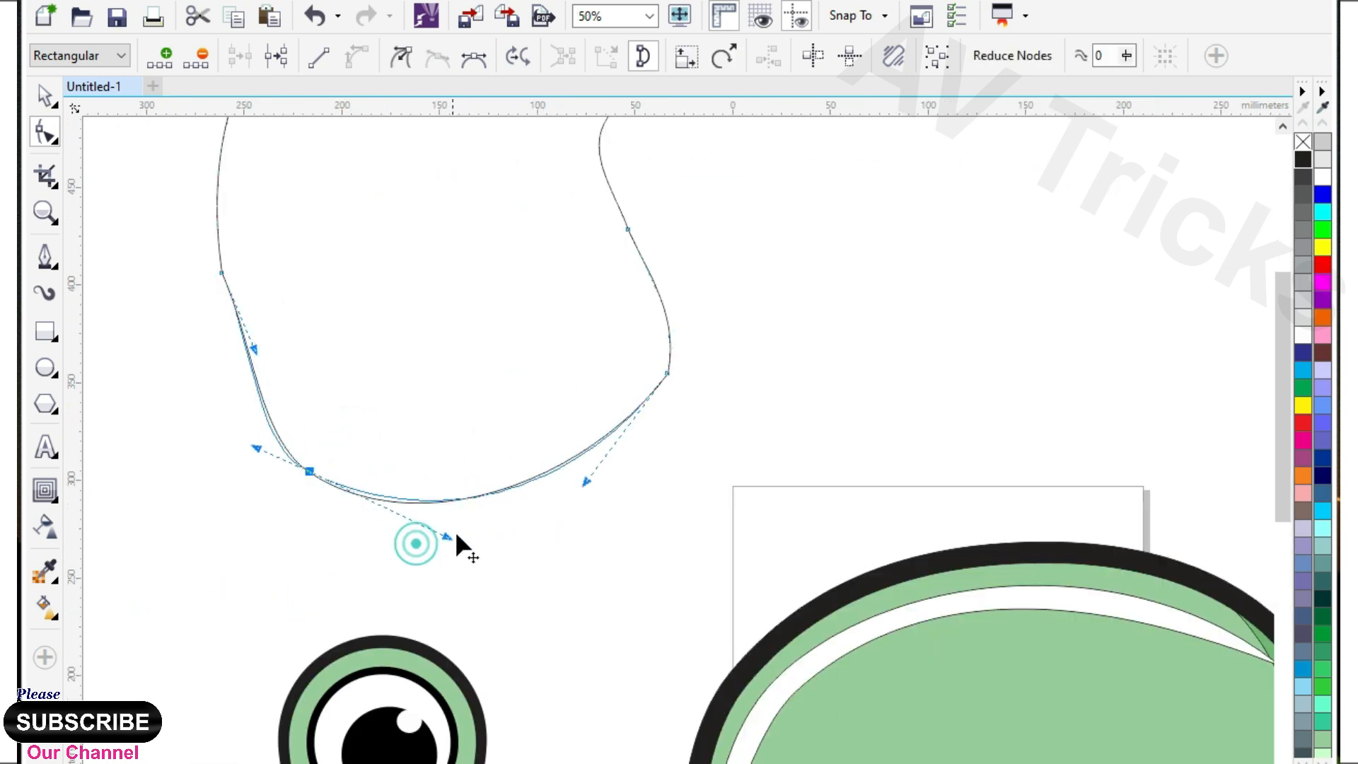
left_click_drag(452, 537, 452, 538)
scroll(513, 417, "down", 1)
left_click_drag(388, 320, 373, 320)
scroll(396, 415, "down", 1)
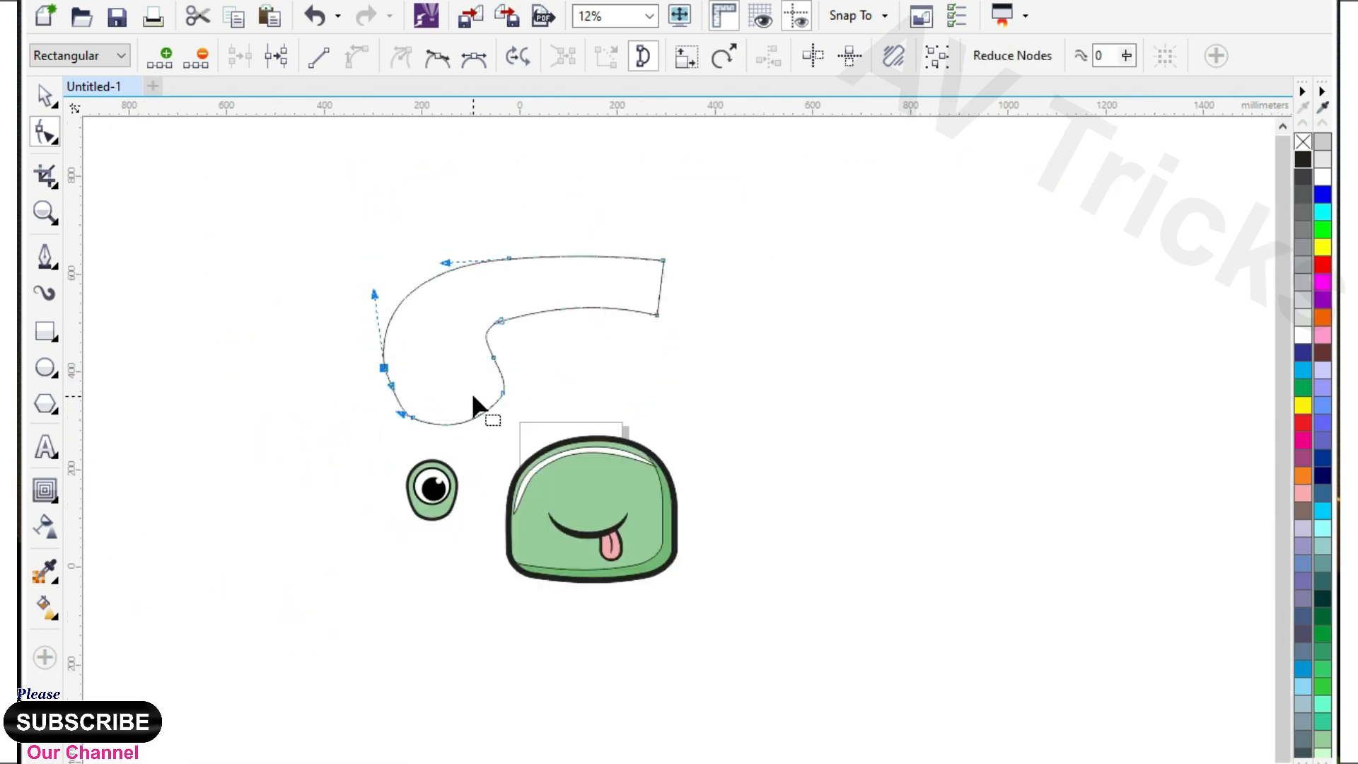
scroll(473, 395, "up", 1)
left_click(452, 444)
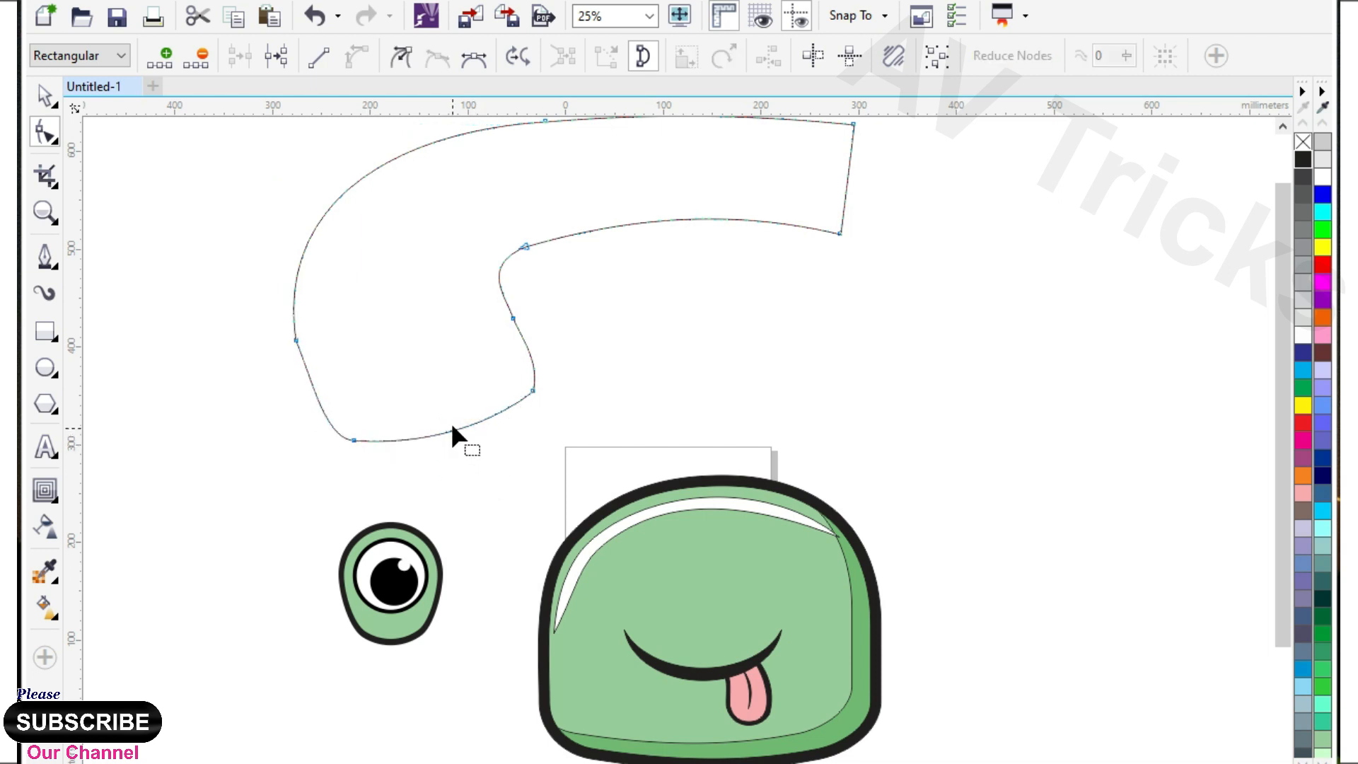
Try to complete the shape with a mirrored copy joined at its slanted right end.
scroll(450, 419, "down", 1)
scroll(449, 306, "up", 1)
left_click(44, 94)
scroll(297, 265, "down", 1)
left_click_drag(312, 315, 884, 315)
scroll(661, 300, "up", 1)
left_click(722, 292)
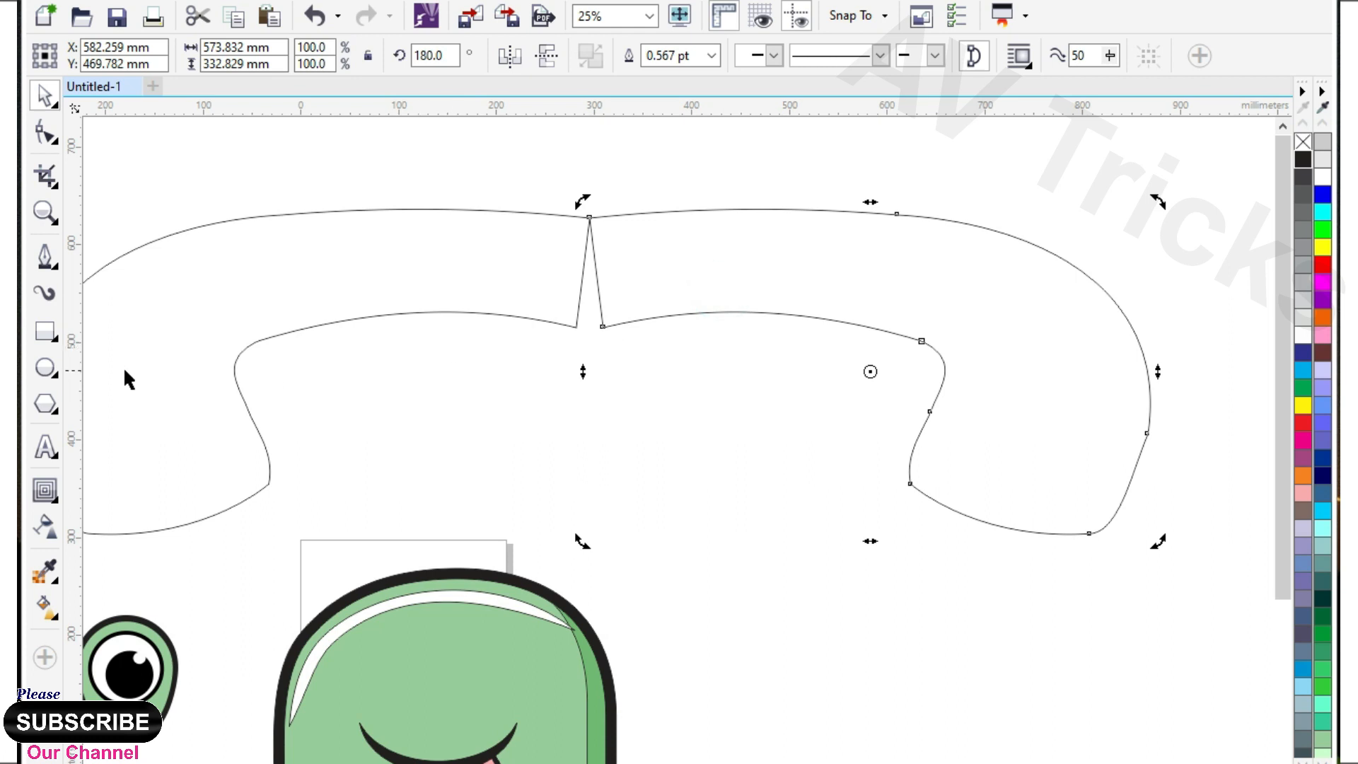
key("Delete")
Draw a rectangle about 224 × 204 mm over the shape's right end, trim the end straight with it and delete the rectangle.
left_click(47, 326)
mouse_move(693, 179)
left_mouse_down()
mouse_move(539, 345)
mouse_move(473, 380)
left_mouse_up()
left_click(47, 95)
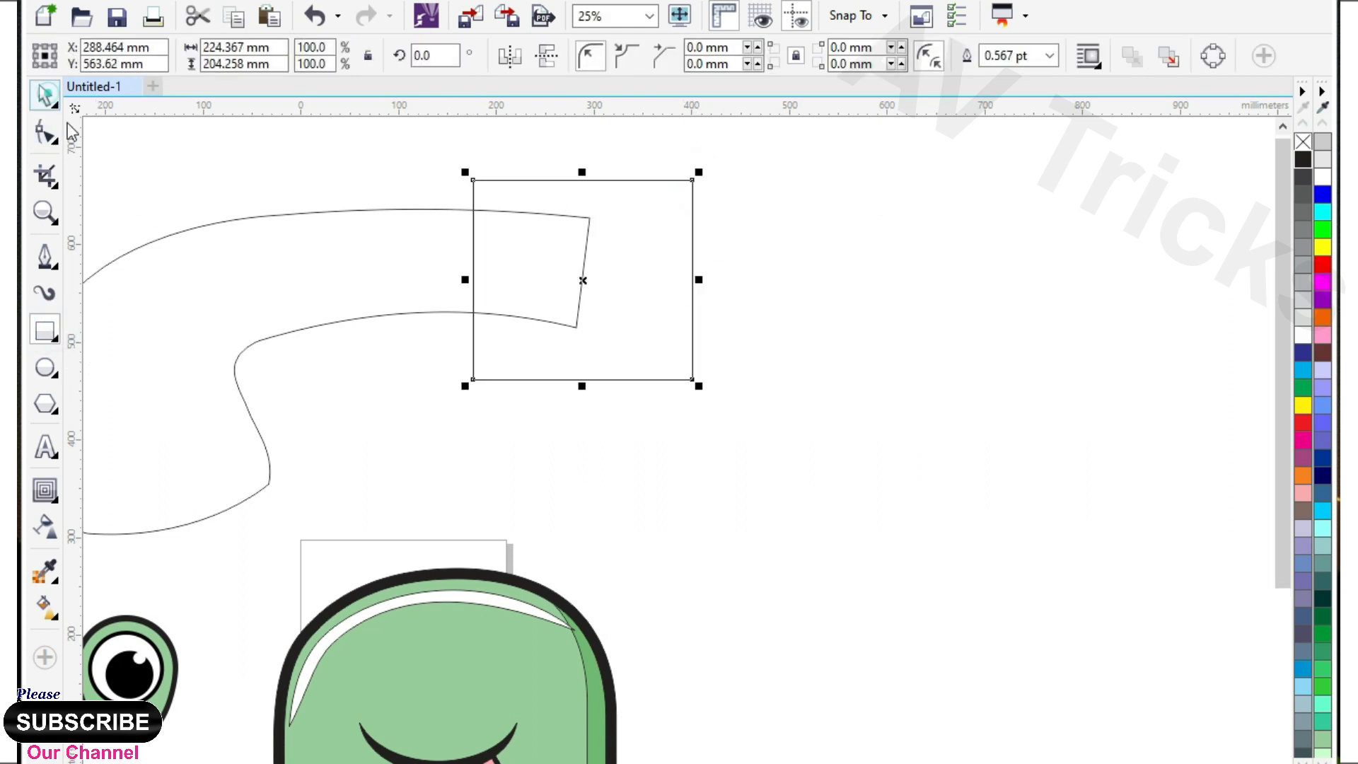
left_click(222, 241, "shift")
left_click(617, 266)
key("Delete")
Make a horizontally mirrored copy against the straight right end and weld both halves into one handset shape.
scroll(550, 309, "down", 2)
left_click(463, 311)
scroll(479, 312, "up", 1)
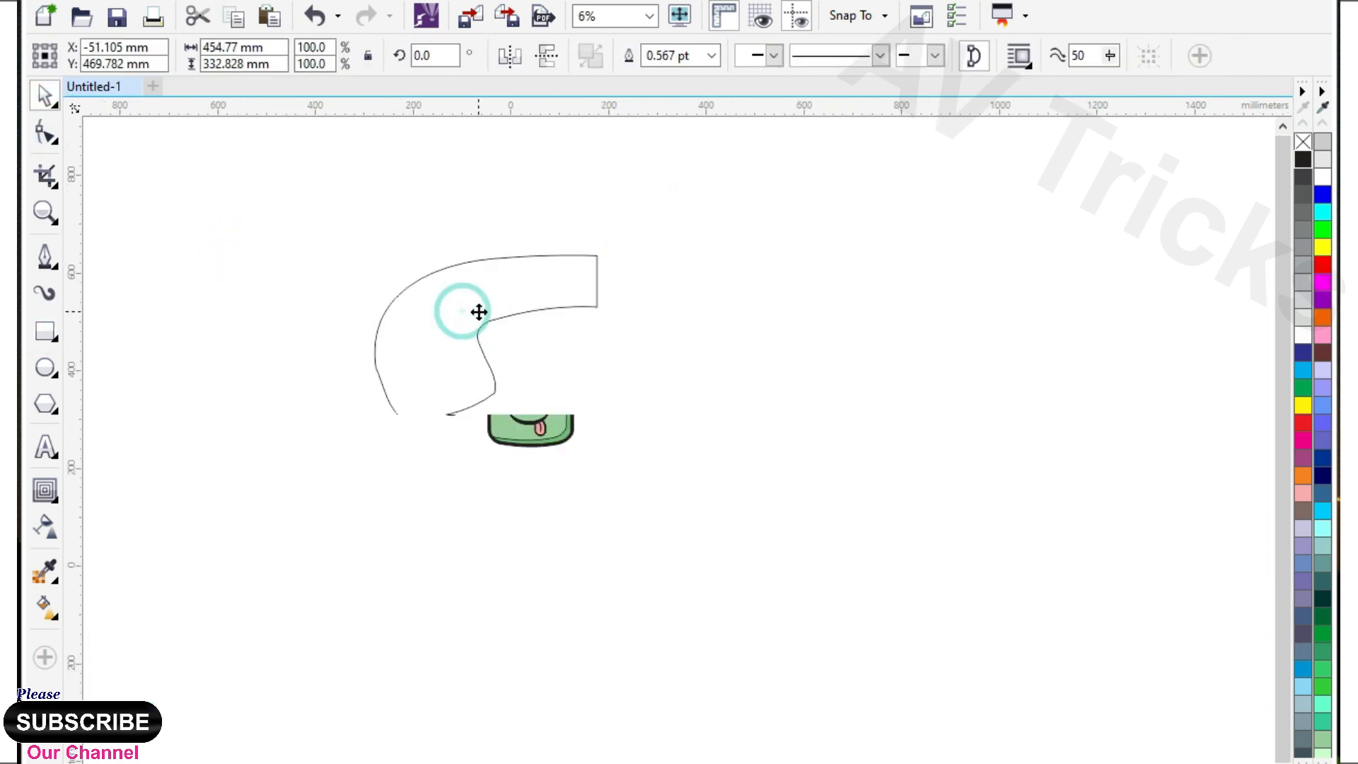
left_click_drag(369, 338, 703, 318)
right_click(702, 319)
left_click(554, 283, "shift")
left_click(642, 58)
Delete the nodes at the join in the middle of the handset's upper and lower edges.
left_click(51, 134)
left_click_drag(527, 218, 631, 336)
key("Delete")
left_click(47, 98)
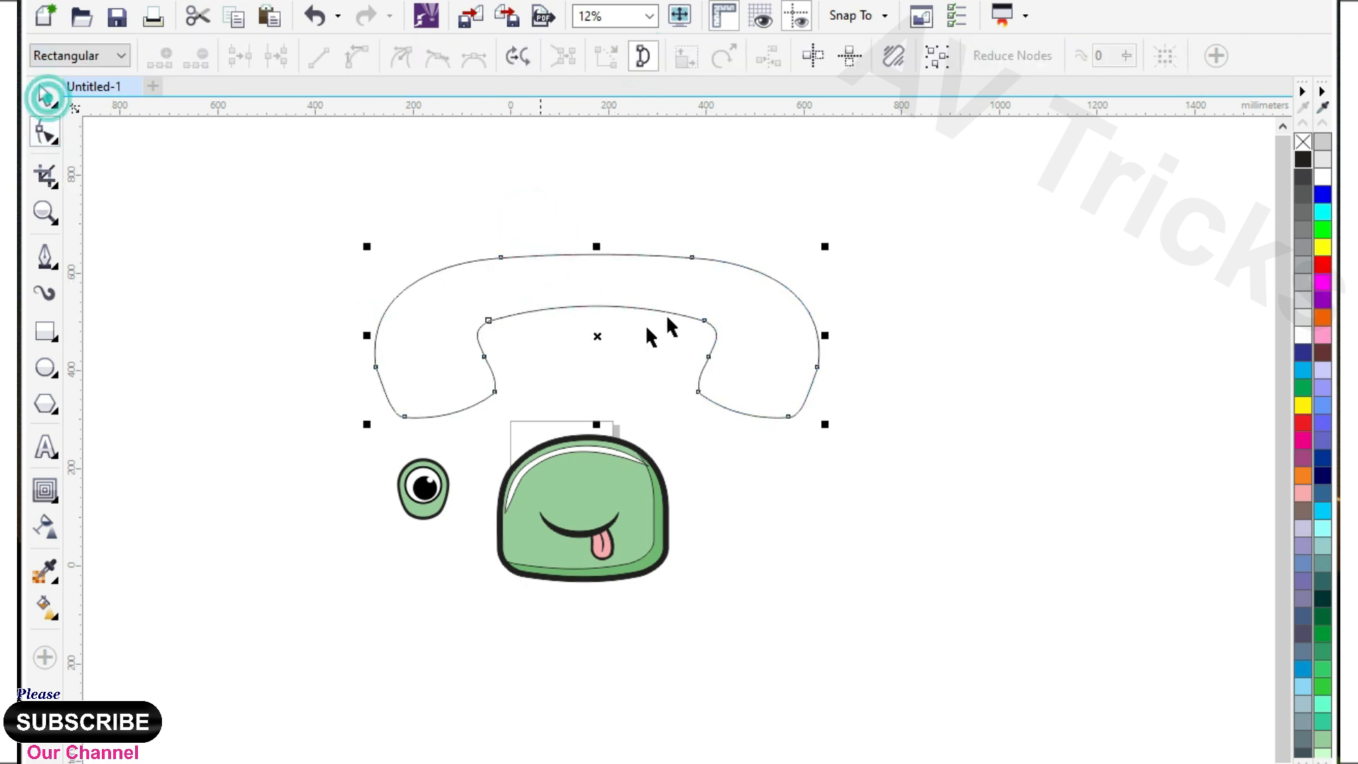
Arch the middle of the handset's top edge slightly upward to smooth it.
scroll(669, 314, "up", 1)
left_click(540, 238)
left_click(46, 134)
left_click(524, 185)
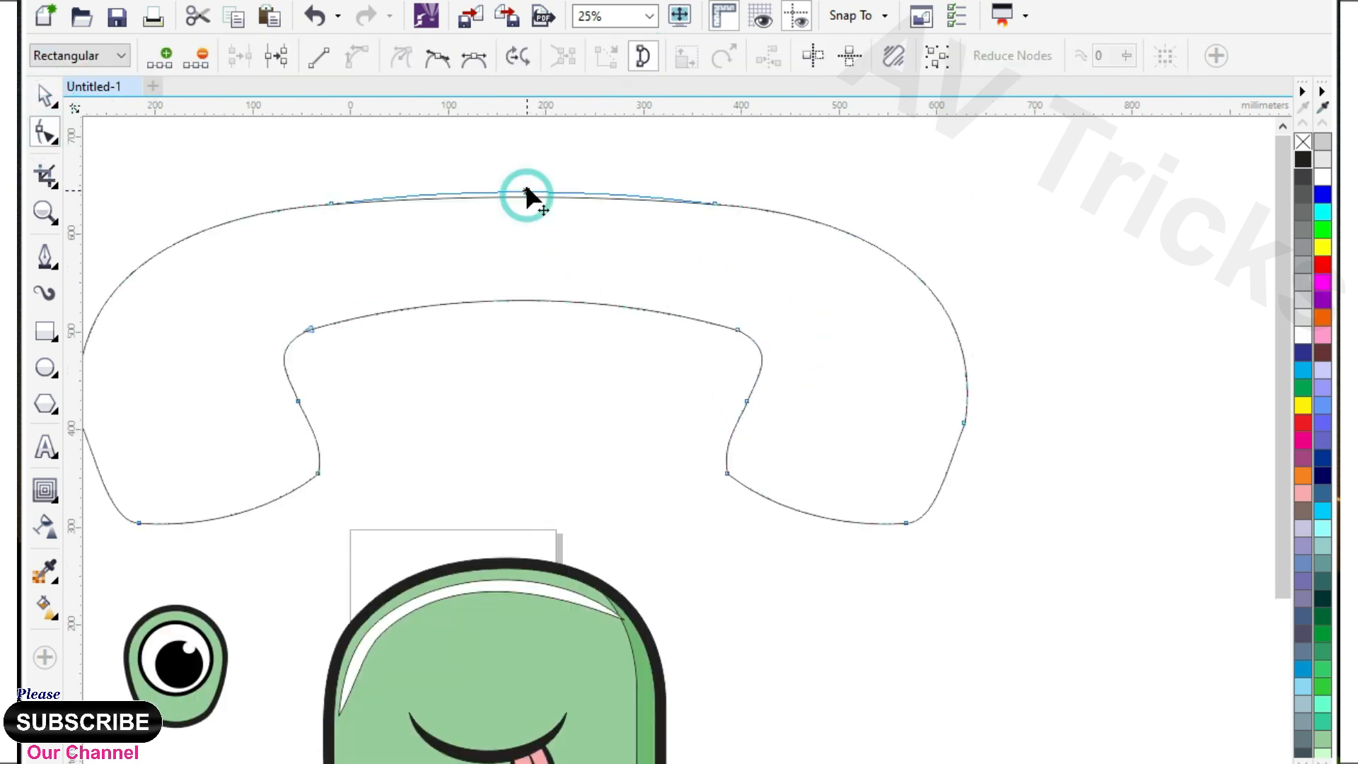
left_click(531, 297)
left_click(521, 194)
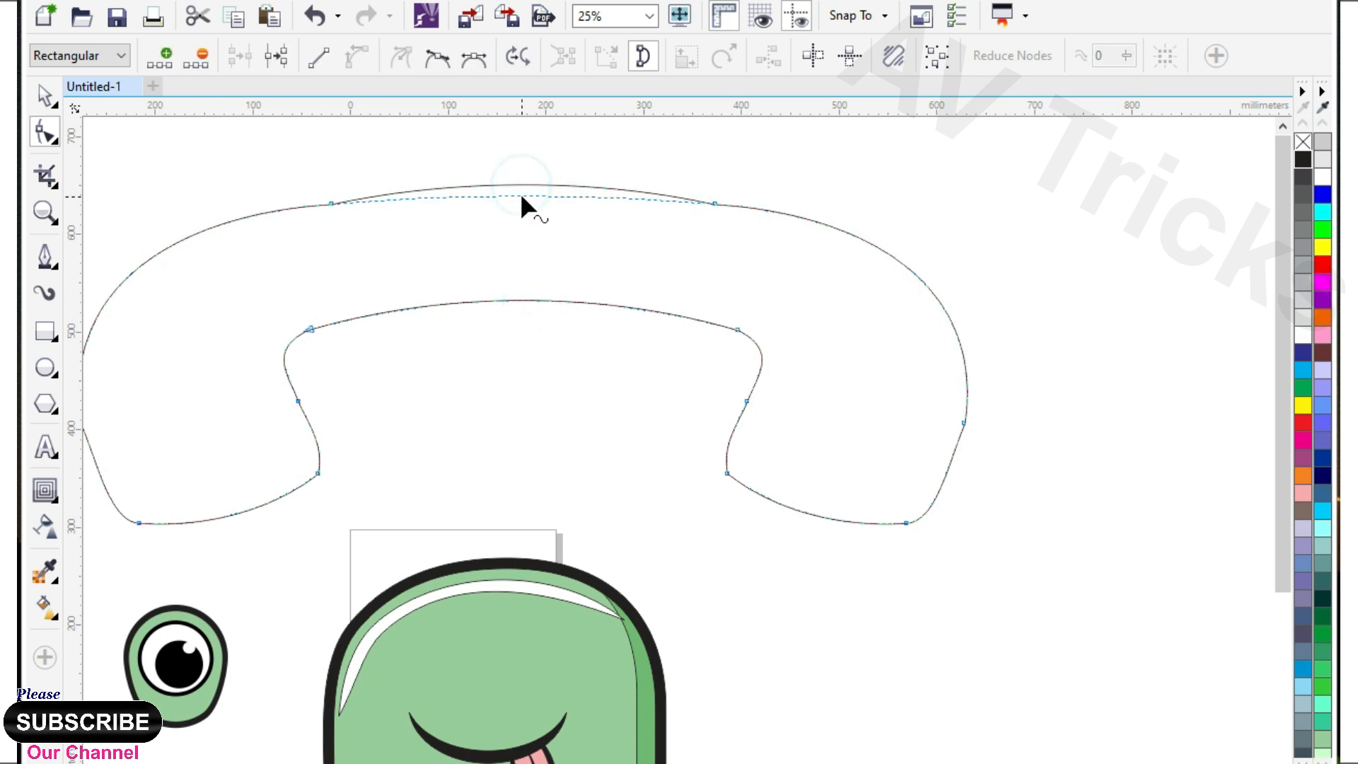
Add a one-step inside contour to the handset with an offset of about 12.4 mm.
scroll(522, 194, "down", 1)
left_click(58, 504)
left_click(151, 511)
left_click_drag(705, 260, 759, 224)
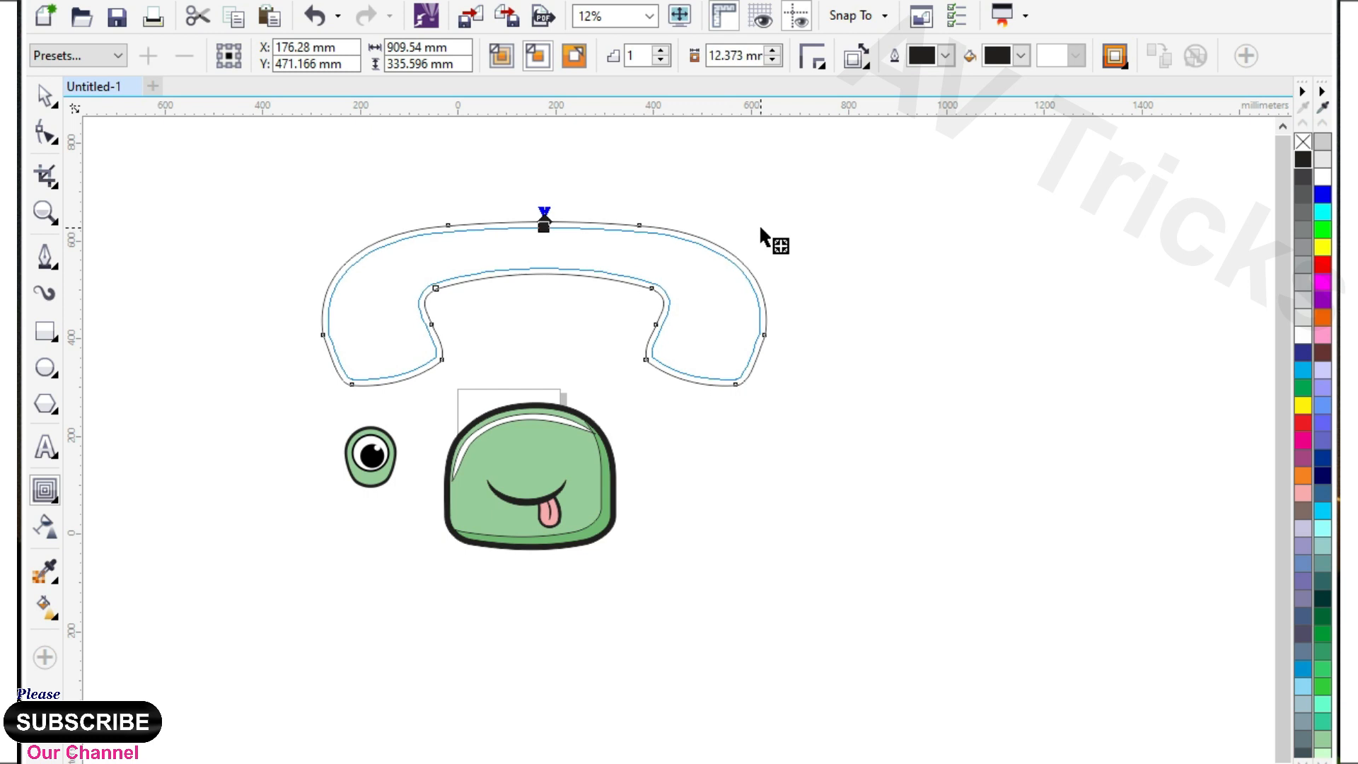
left_click(44, 96)
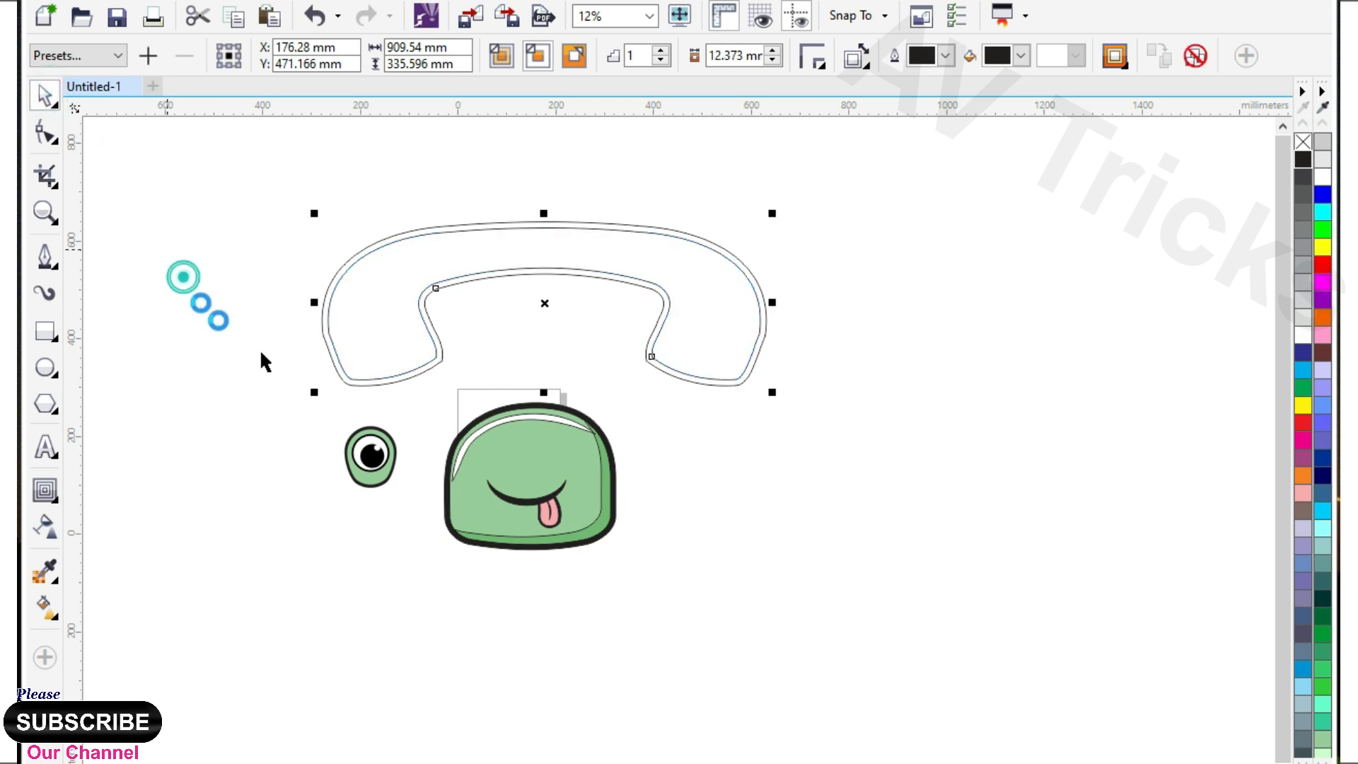
left_click(201, 302)
Draw a closed two-point line about 176 mm wide and 56 mm high across the handset's left end with the Pen tool.
scroll(115, 353, "up", 2)
scroll(318, 215, "up", 2)
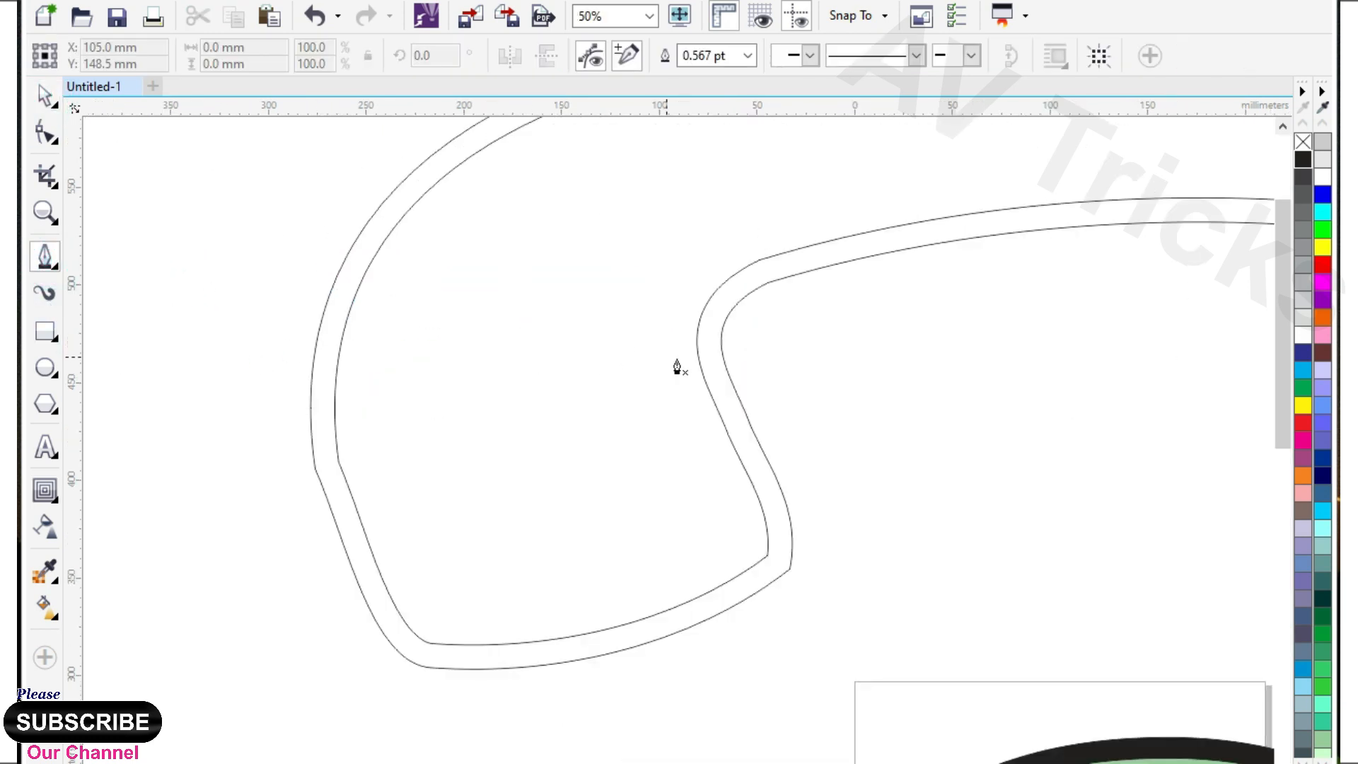
double_click(348, 461)
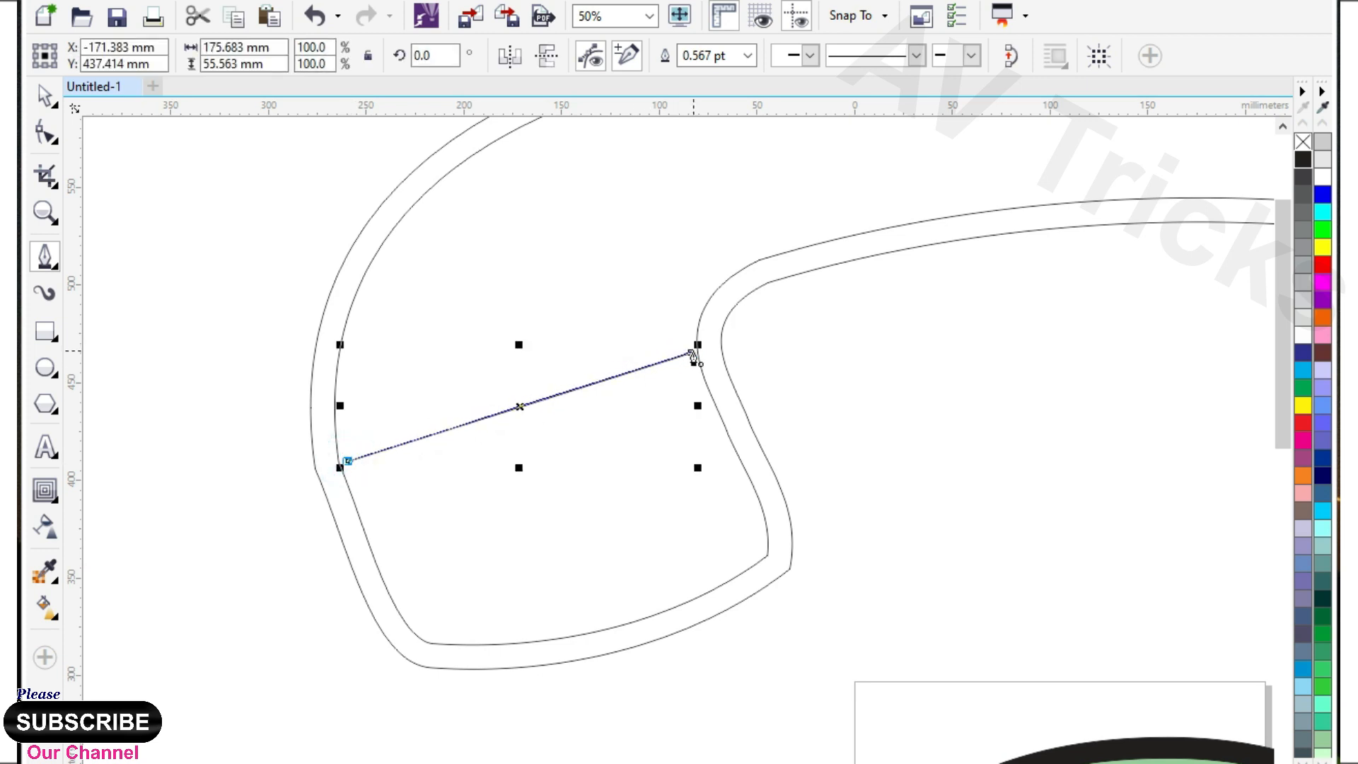
Convert the line's segments to curves and bow one side to form a thin crease sliver.
left_click(44, 132)
left_click_drag(112, 198, 752, 506)
left_click(320, 57)
left_click(356, 57)
mouse_move(540, 397)
left_mouse_down()
mouse_move(542, 419)
mouse_move(538, 404)
left_mouse_up()
left_click(45, 95)
scroll(340, 386, "down", 1)
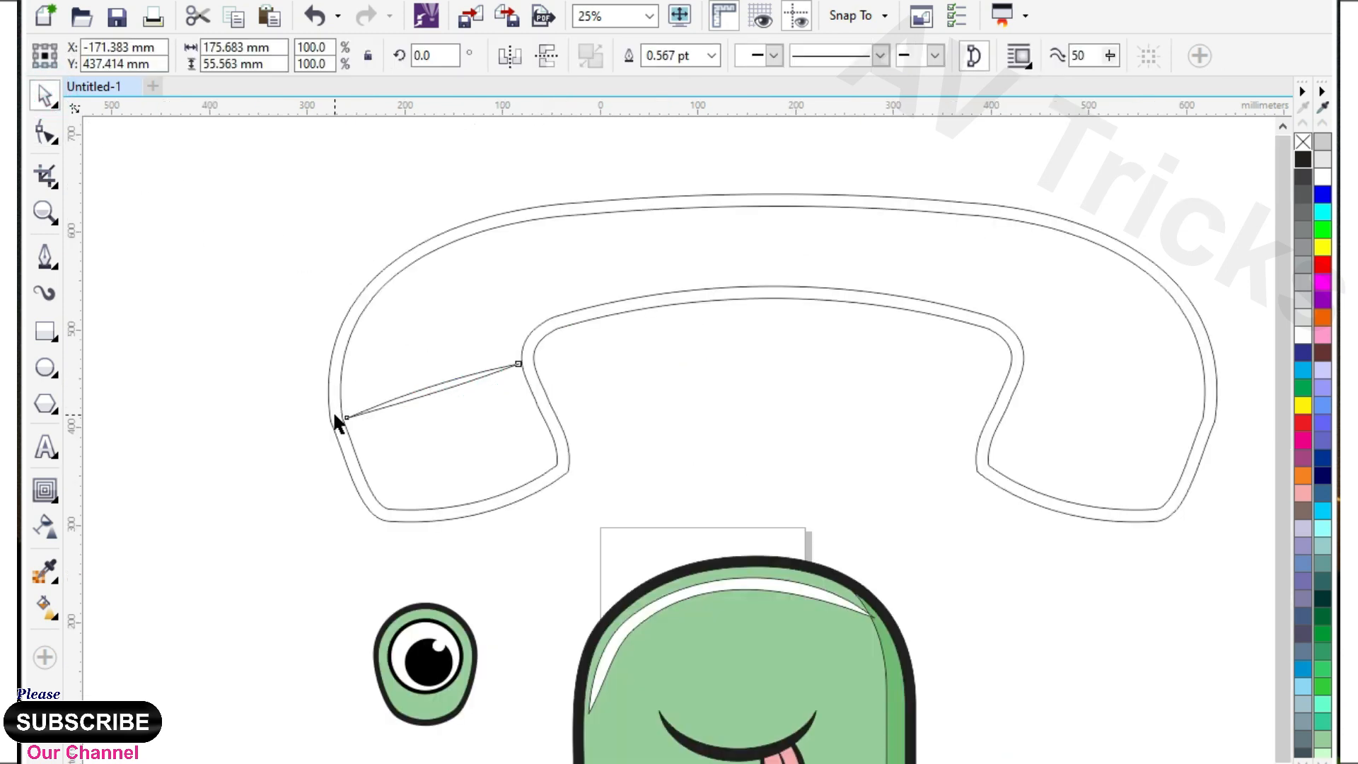
Make a horizontally mirrored copy of the crease sliver and place it across the handset's right end.
scroll(334, 413, "down", 1)
scroll(365, 561, "up", 1)
left_click_drag(306, 239, 561, 255)
right_click(561, 254)
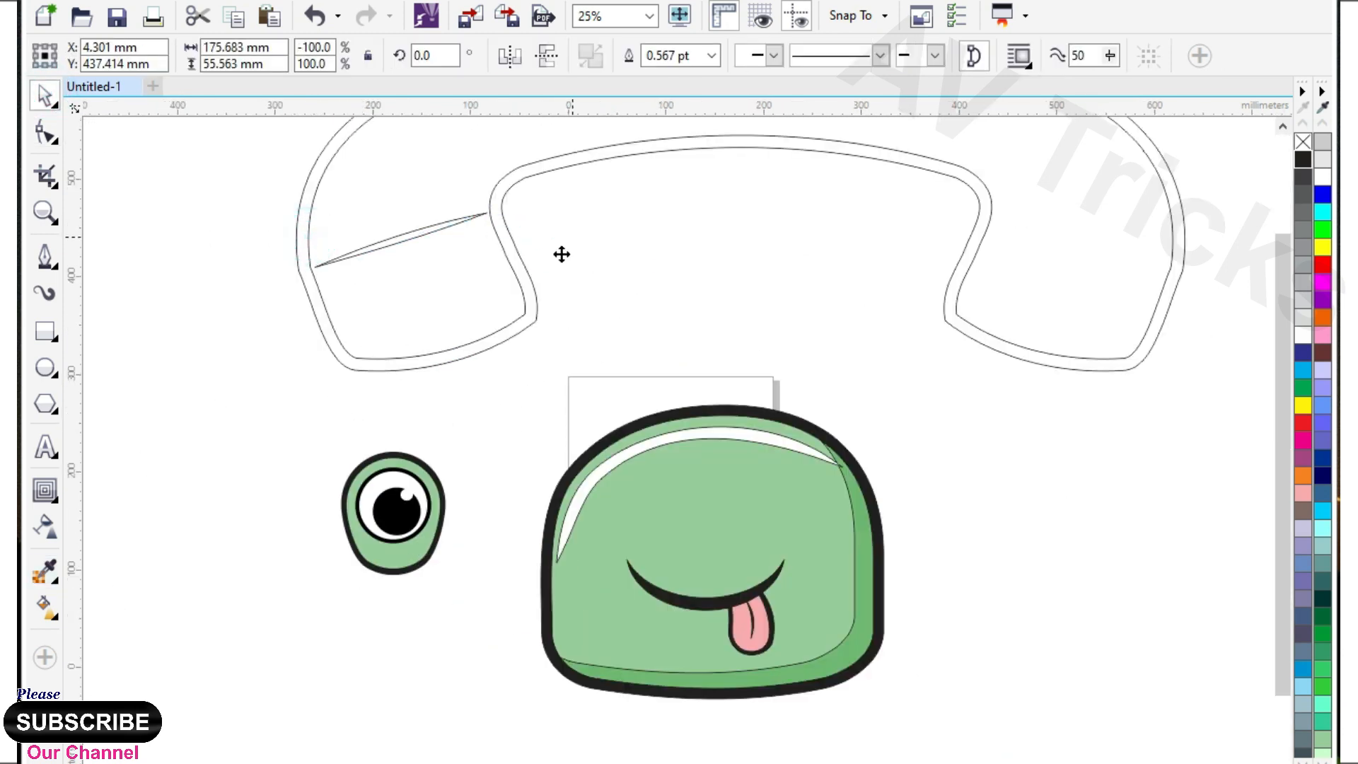
scroll(563, 254, "down", 1)
scroll(628, 185, "up", 1)
left_click_drag(500, 310, 1011, 320)
left_click(757, 333)
Copy the handset's inner outline slightly upward and shift the inner-edge nodes of both ends outward.
scroll(643, 263, "down", 1)
scroll(643, 263, "up", 1)
left_click(646, 248)
left_click(47, 134)
left_click_drag(352, 276, 427, 453)
left_click_drag(842, 262, 906, 456)
key("ctrl+z")
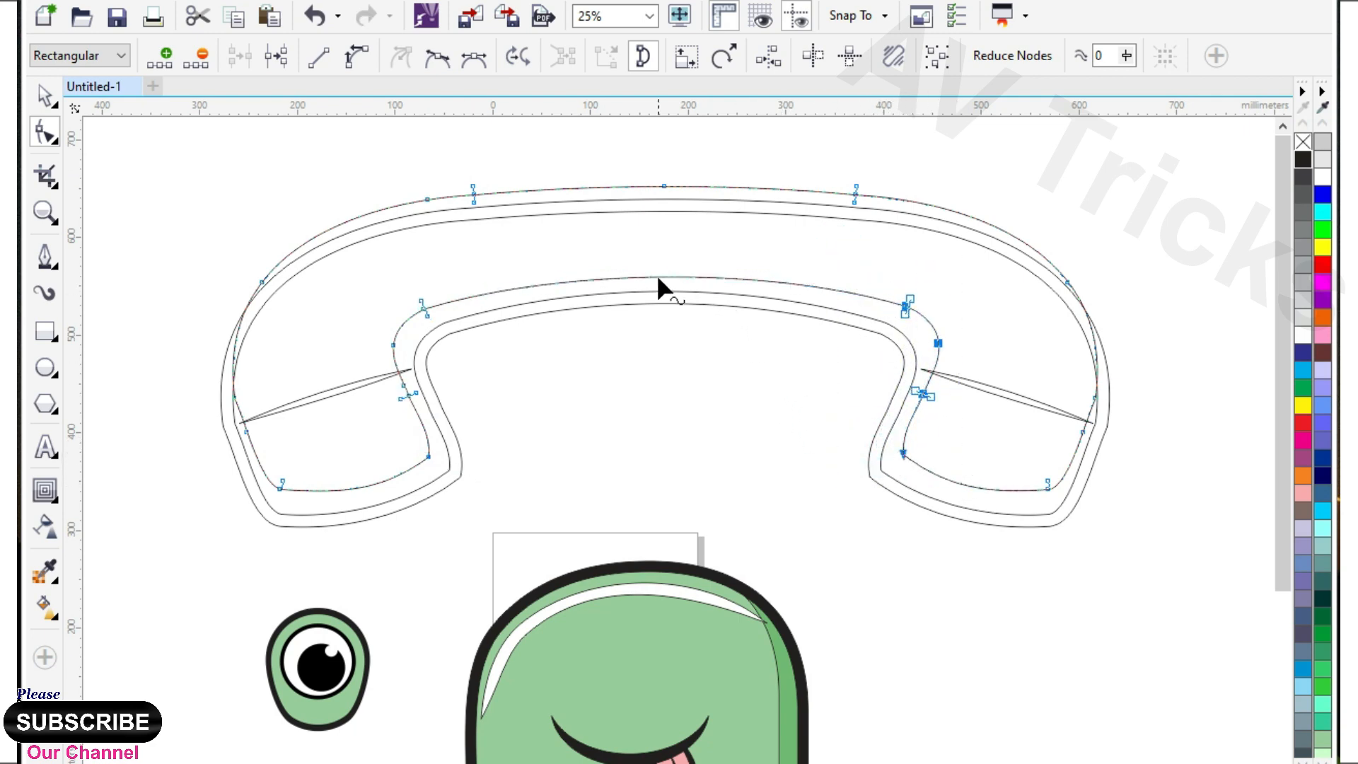
Pull the copy's top nodes far out beyond both ends of the handset and down below it.
scroll(657, 275, "down", 1)
left_click_drag(569, 238, 235, 476)
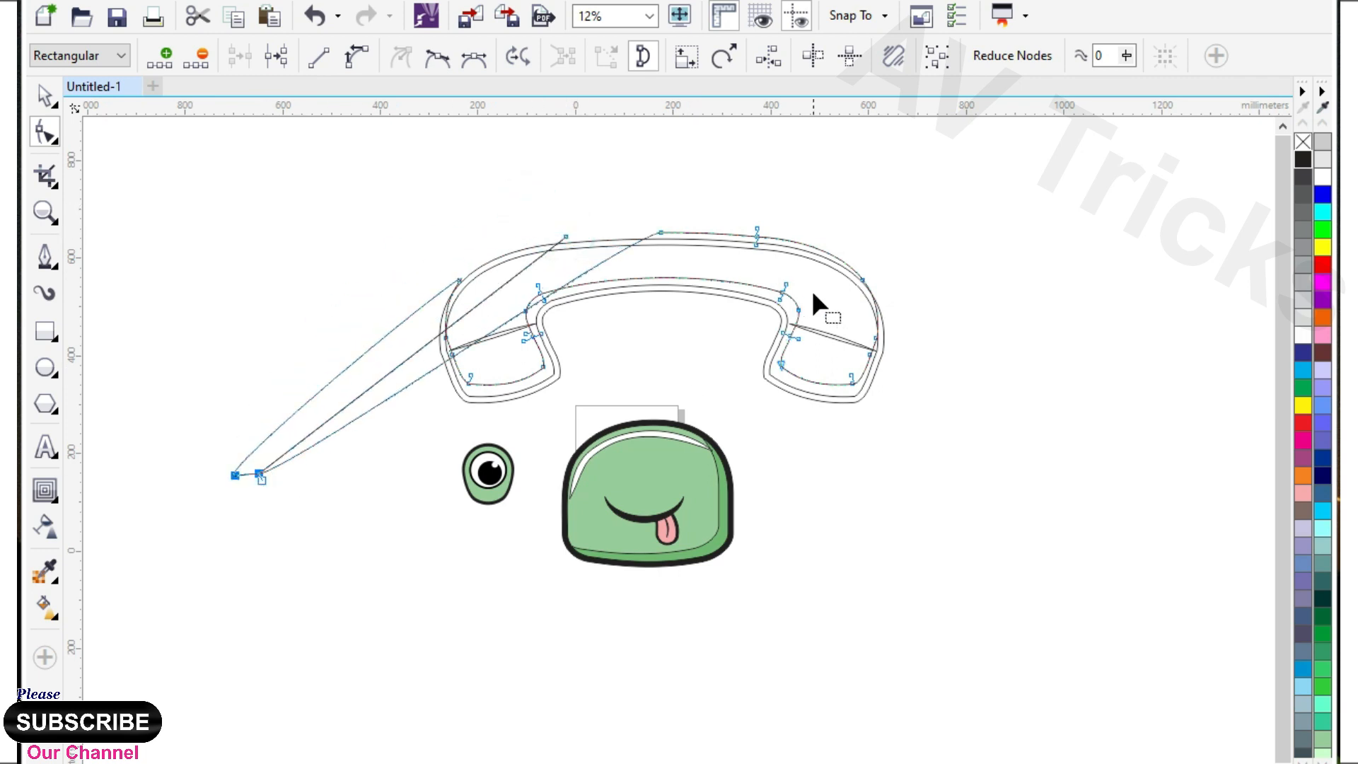
left_click_drag(668, 193, 1076, 490)
left_click_drag(297, 376, 258, 400)
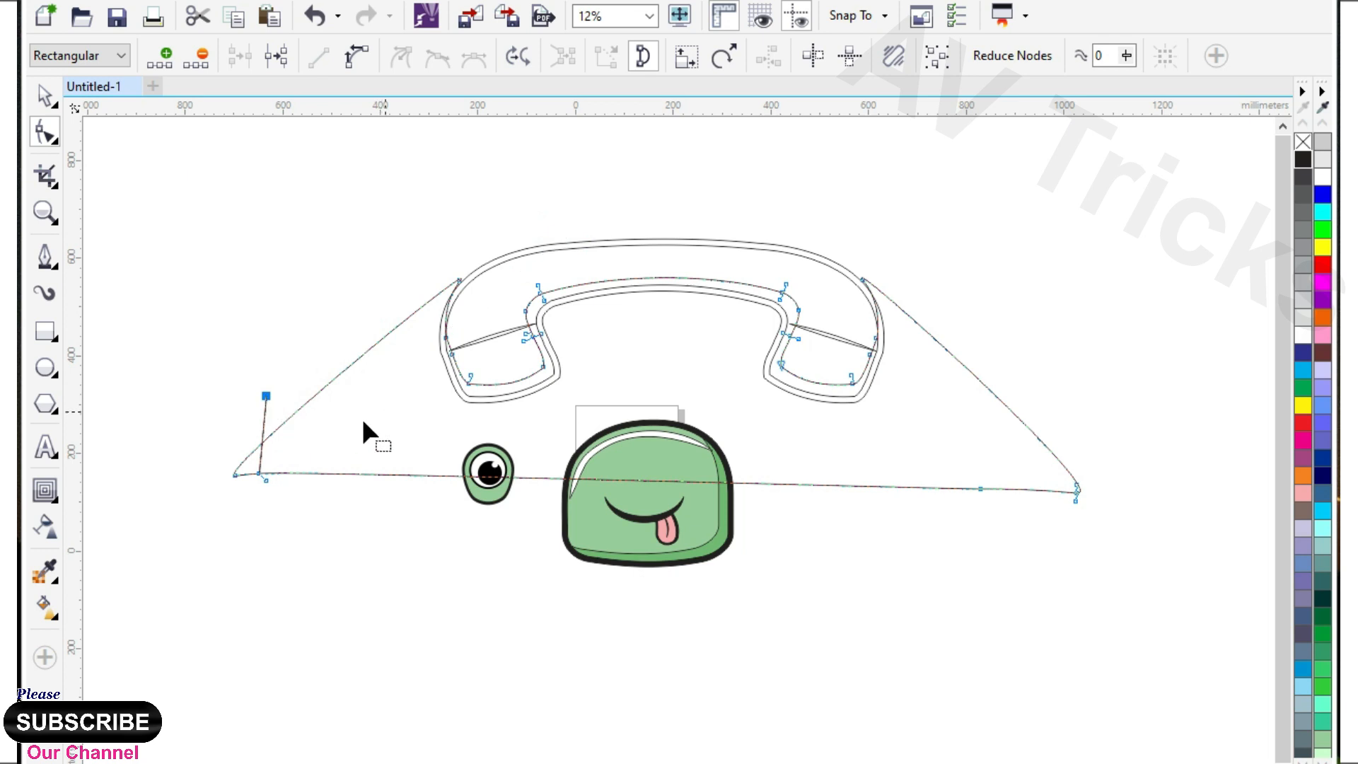
Intersect the stretched copy with the handset's inner outline to create a shading strip, and remove the stretched copy.
key("space")
scroll(651, 279, "up", 1)
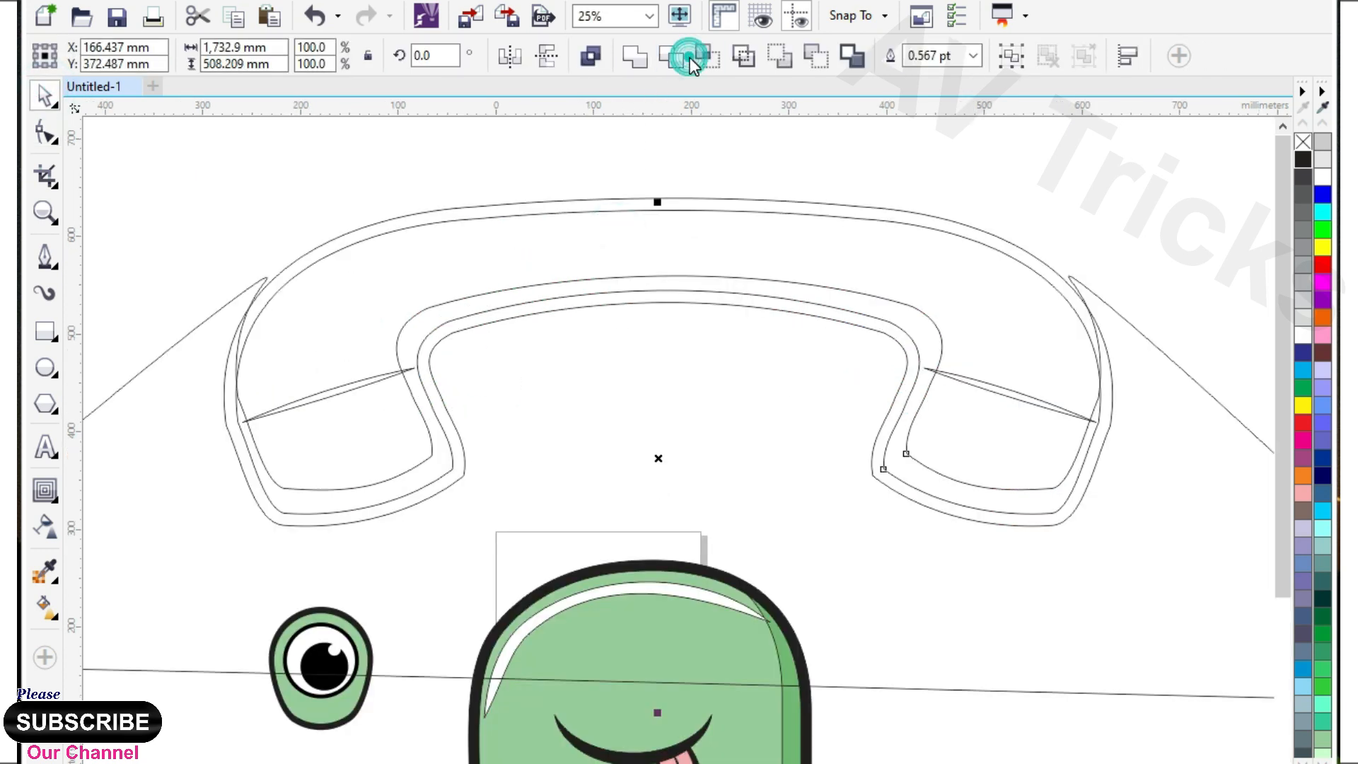
left_click(709, 61)
left_click(745, 367)
scroll(746, 367, "down", 1)
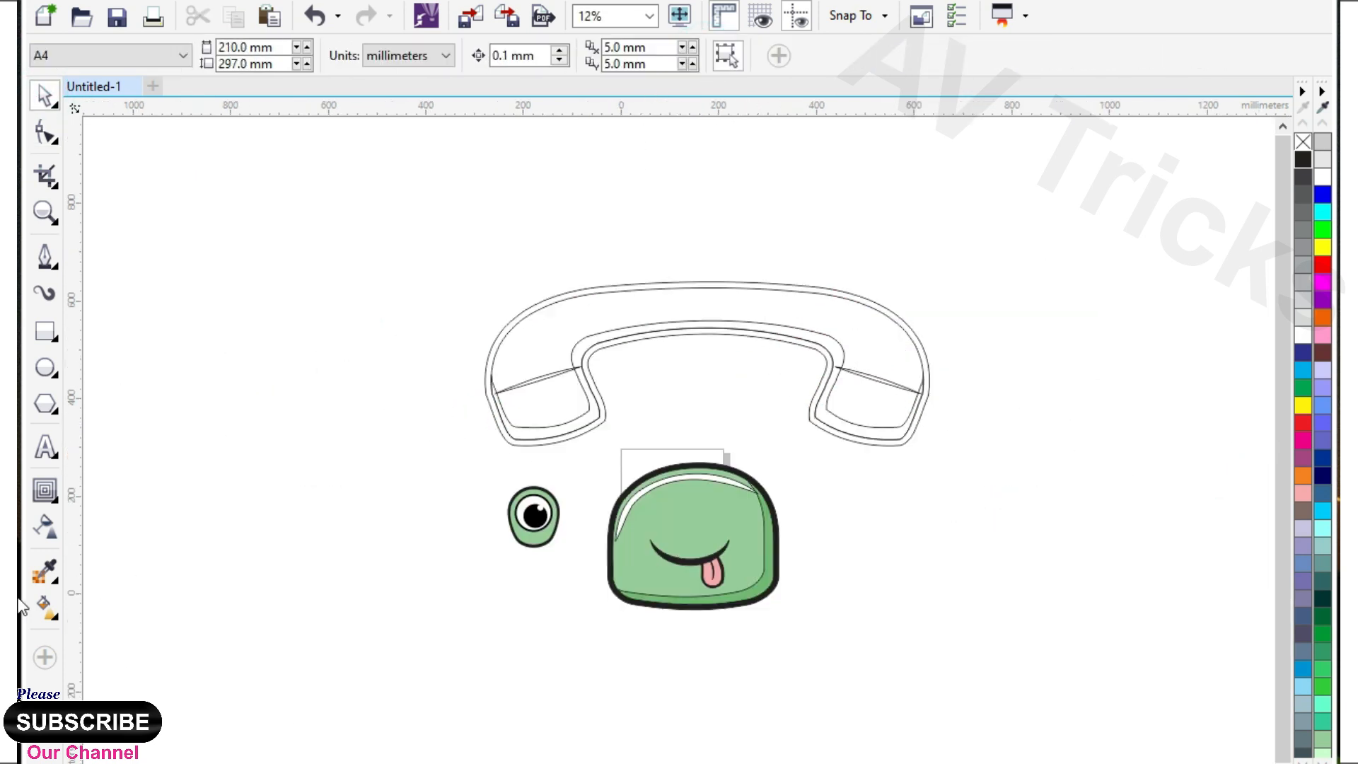
Fill the shading strip with the body's darker green and the handset's interior with the body's light green using the Color Eyedropper.
left_click(48, 568)
left_click(764, 577)
scroll(778, 364, "up", 1)
left_click(846, 306)
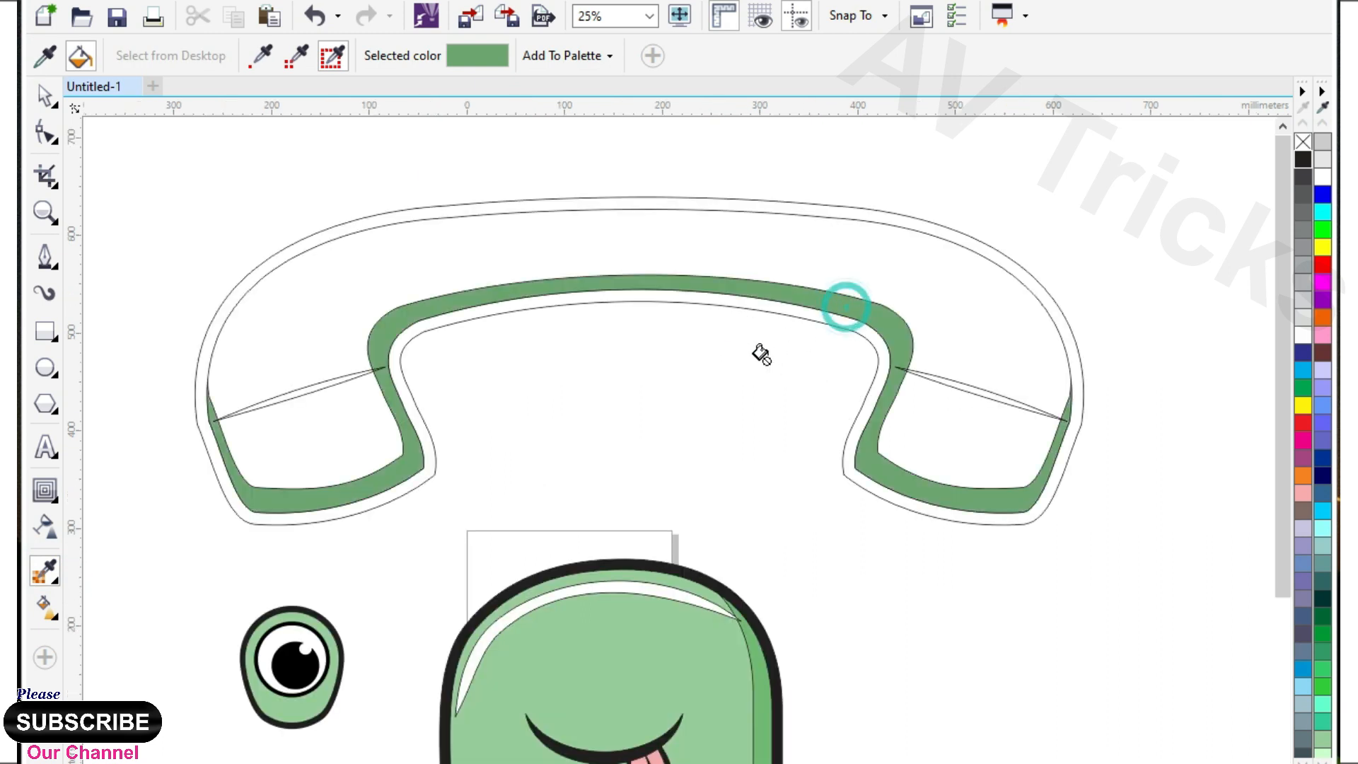
left_click(607, 619, "shift")
left_click(715, 253)
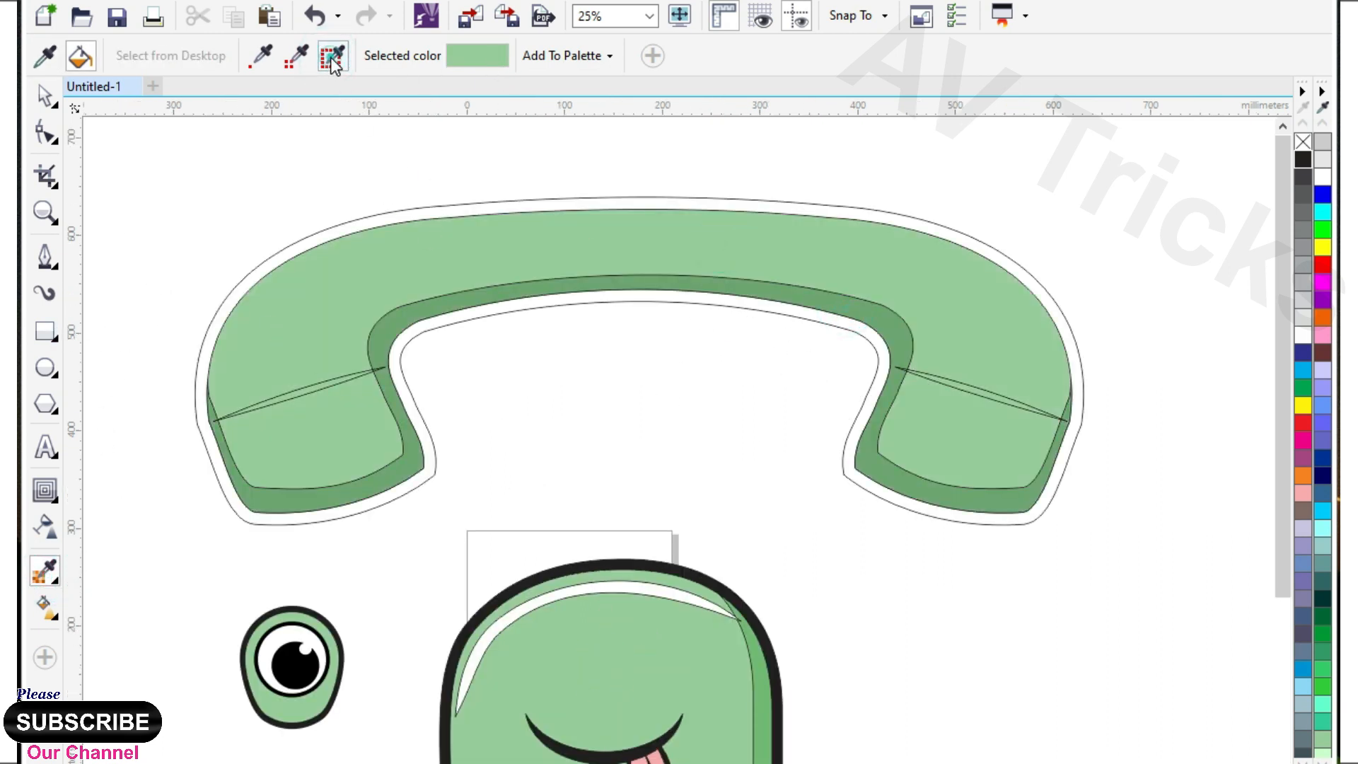
Fill the handset's outer band and both crease slivers with the black sampled from the eye's outline.
left_click(292, 629, "shift")
left_click(420, 210)
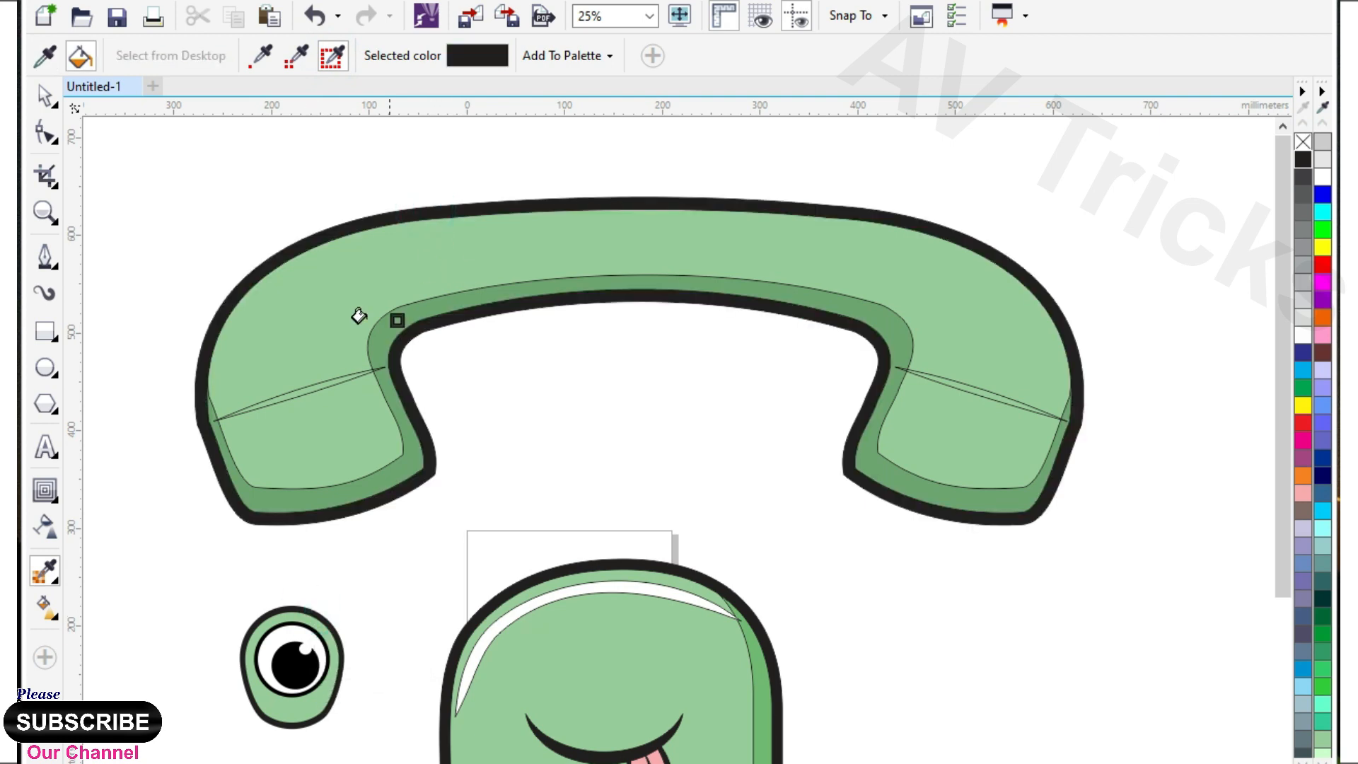
scroll(326, 367, "up", 2)
scroll(266, 434, "down", 2)
scroll(358, 396, "down", 1)
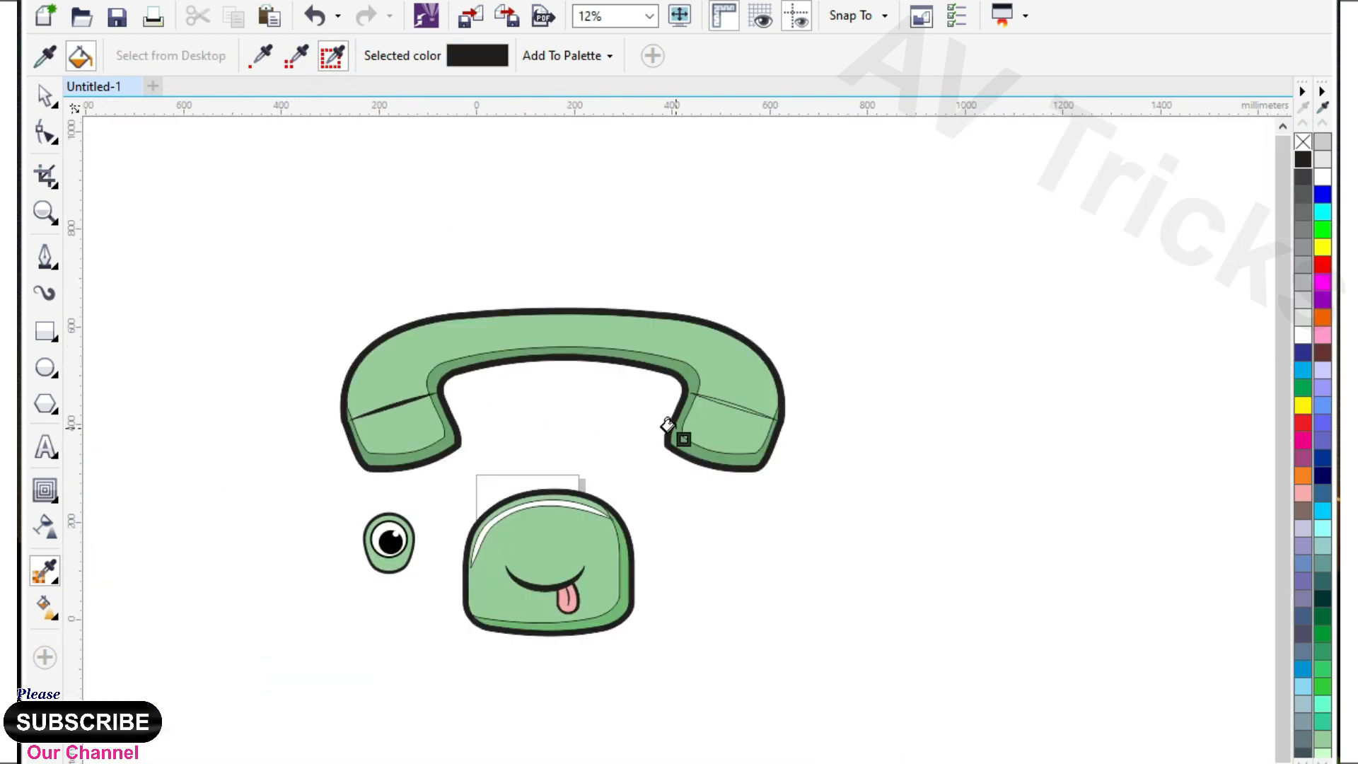
scroll(672, 430, "up", 2)
left_click(717, 411)
scroll(785, 394, "down", 2)
Draw a closed two-point line about 617 mm wide and 67 mm high along the handset's upper part with the Pen tool.
left_click(46, 256)
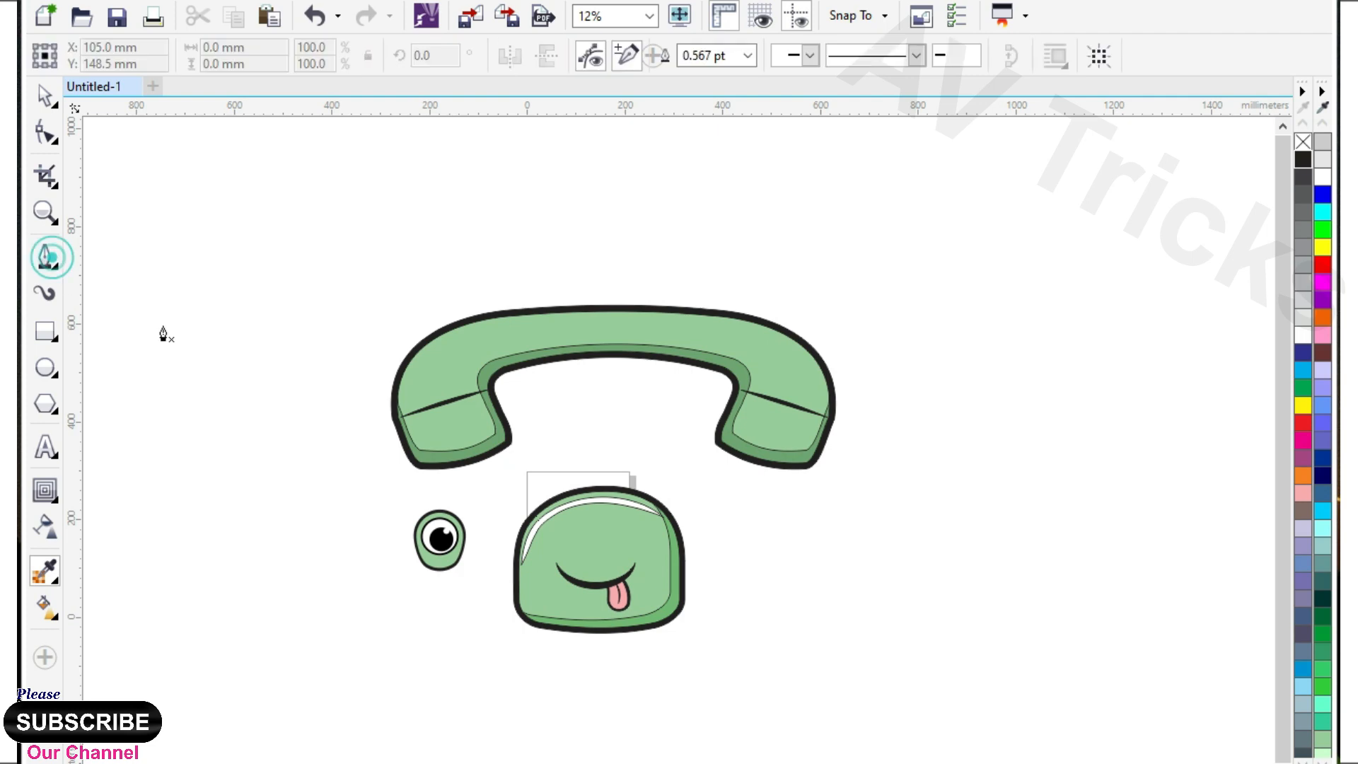
scroll(510, 347, "up", 1)
left_click(875, 311)
double_click(273, 375)
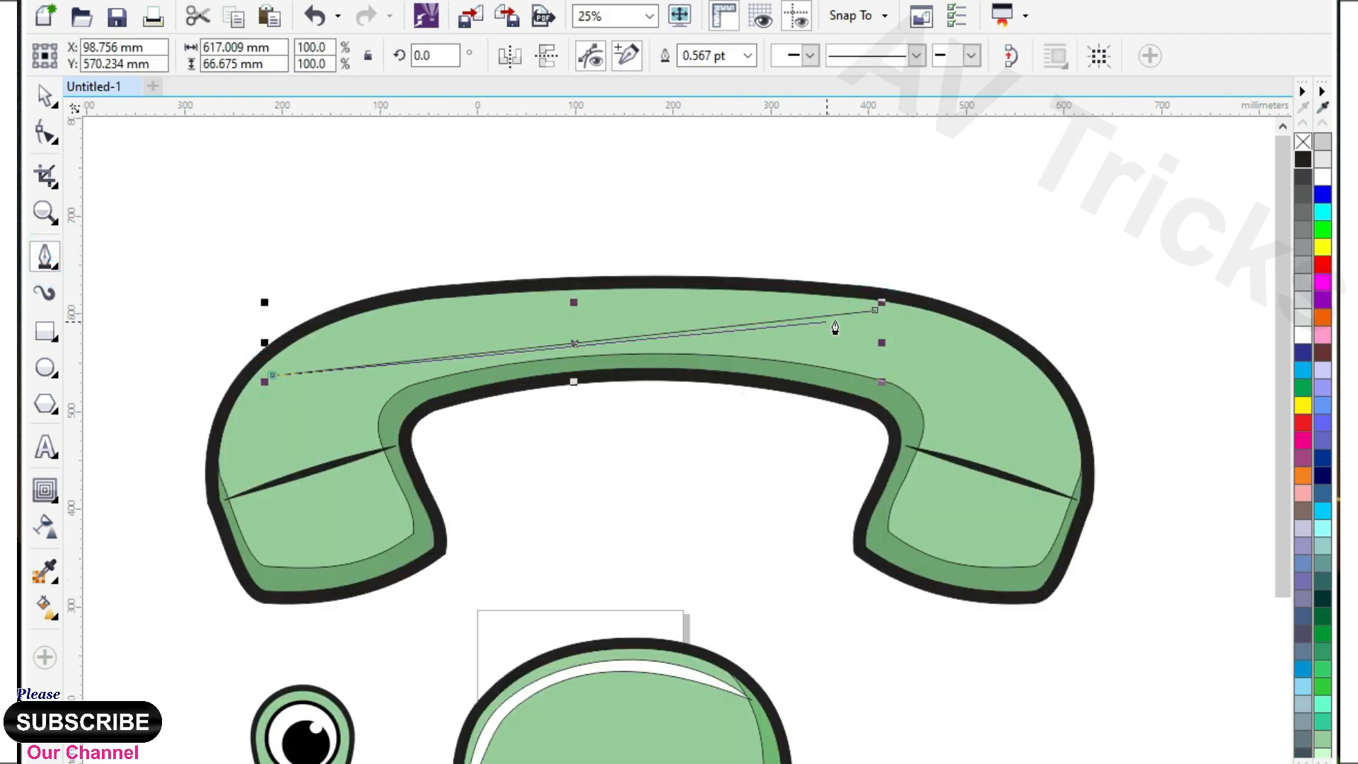
Convert the new line to curves and bow both sides upward into a thin highlight following the handset's top edge.
left_click(49, 138)
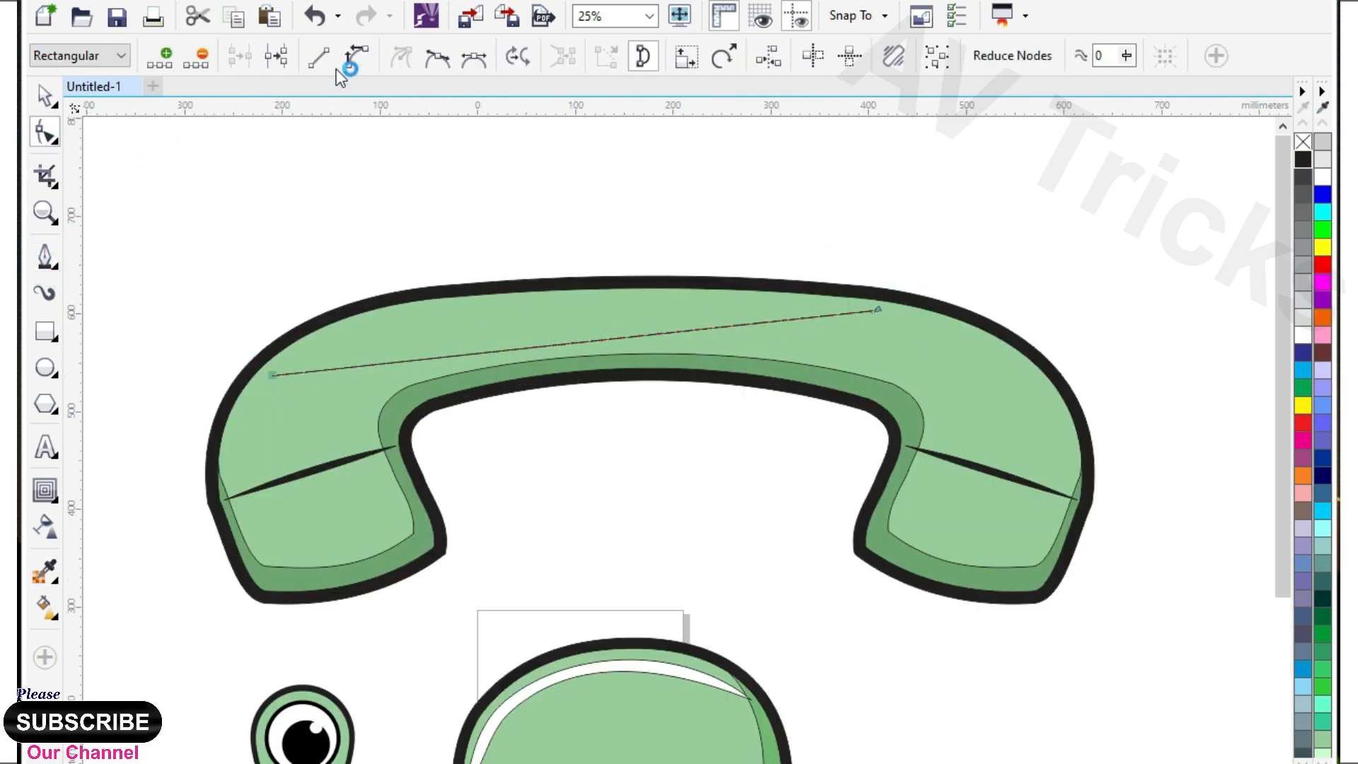
left_click(356, 58)
scroll(566, 338, "up", 1)
left_click_drag(587, 350, 529, 262)
left_click_drag(443, 279, 444, 279)
left_click_drag(528, 361, 584, 274)
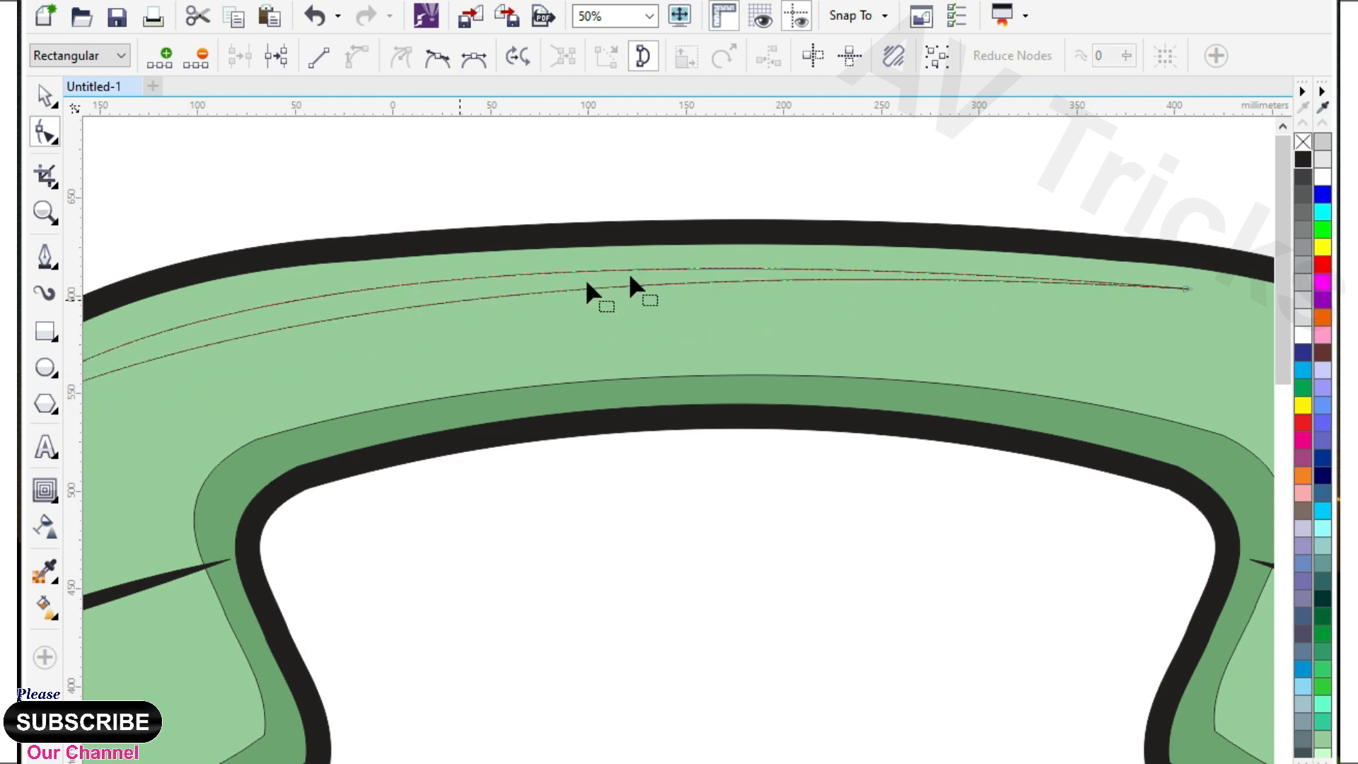
Fill the handset's highlight white and apply a uniform transparency of 50 to it and to the body's highlight.
scroll(584, 274, "down", 1)
left_click(1303, 335)
left_click(45, 527)
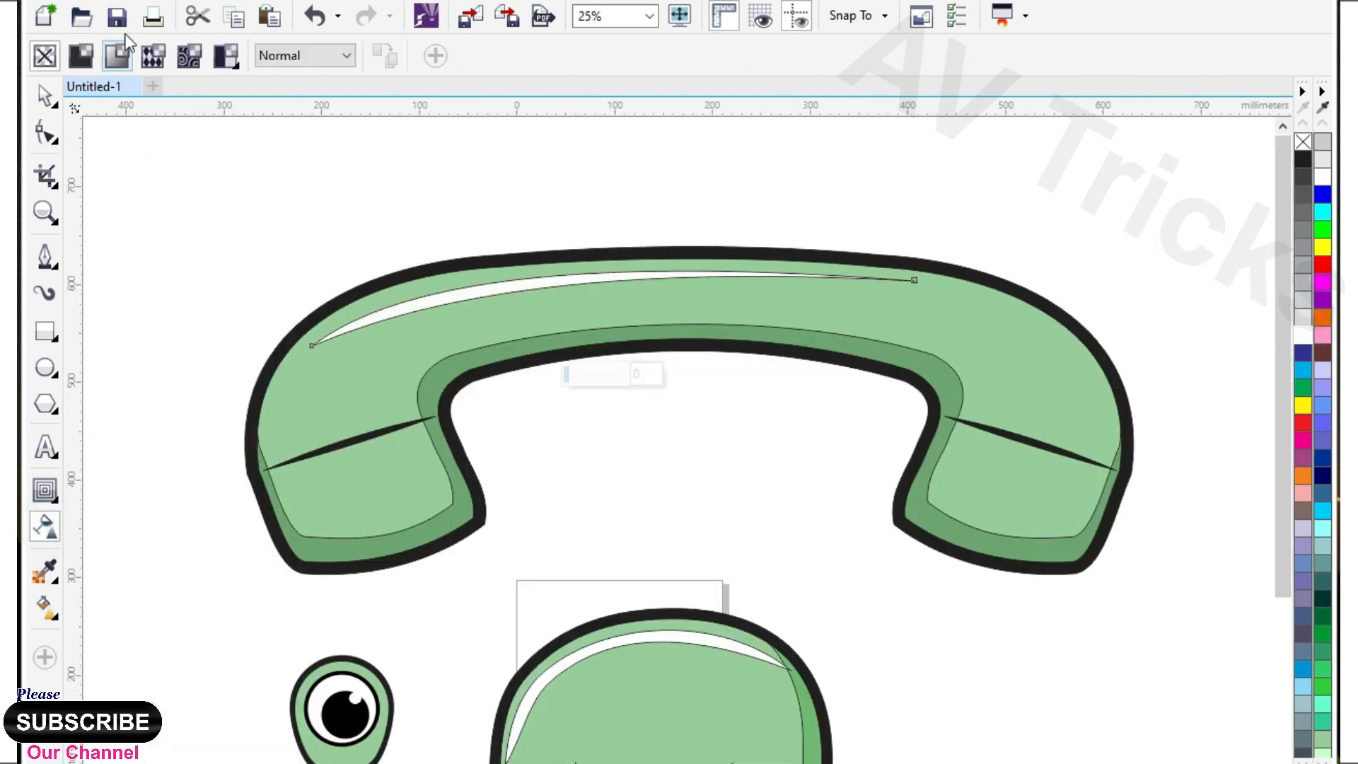
left_click(916, 647)
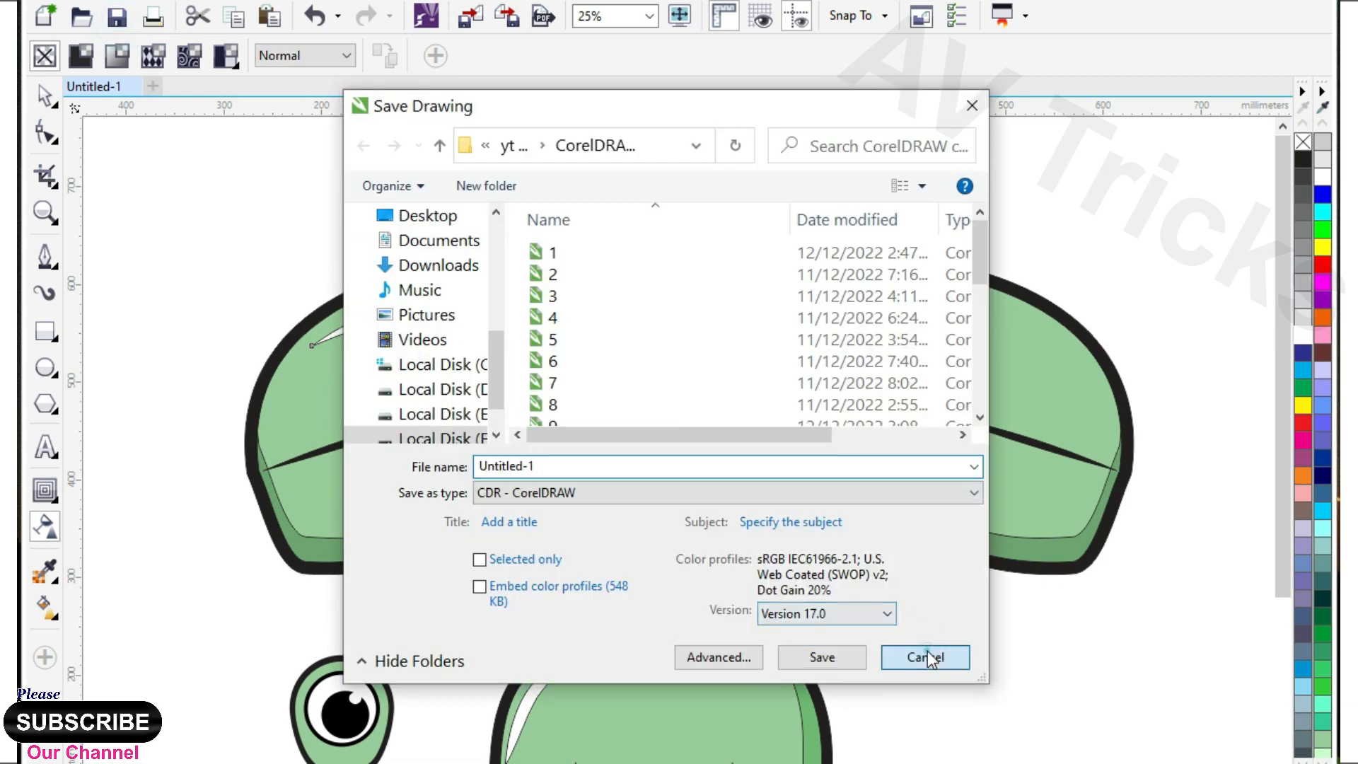
left_click(573, 270)
scroll(587, 475, "down", 1)
scroll(593, 488, "up", 1)
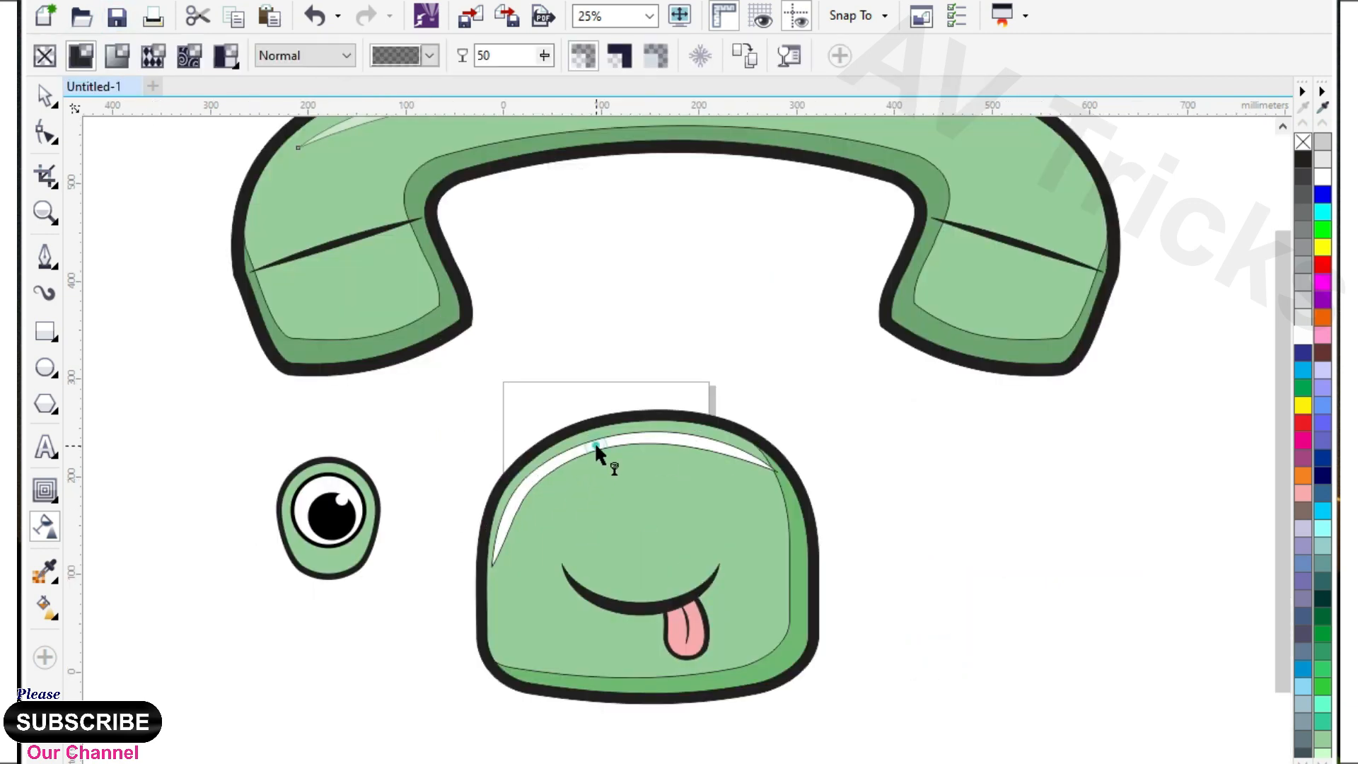
key("space")
left_click(151, 274)
Remove the thin outlines from all parts of the handset and of the body with its face.
scroll(573, 488, "down", 1)
left_click_drag(328, 203, 859, 449)
right_click(1303, 142)
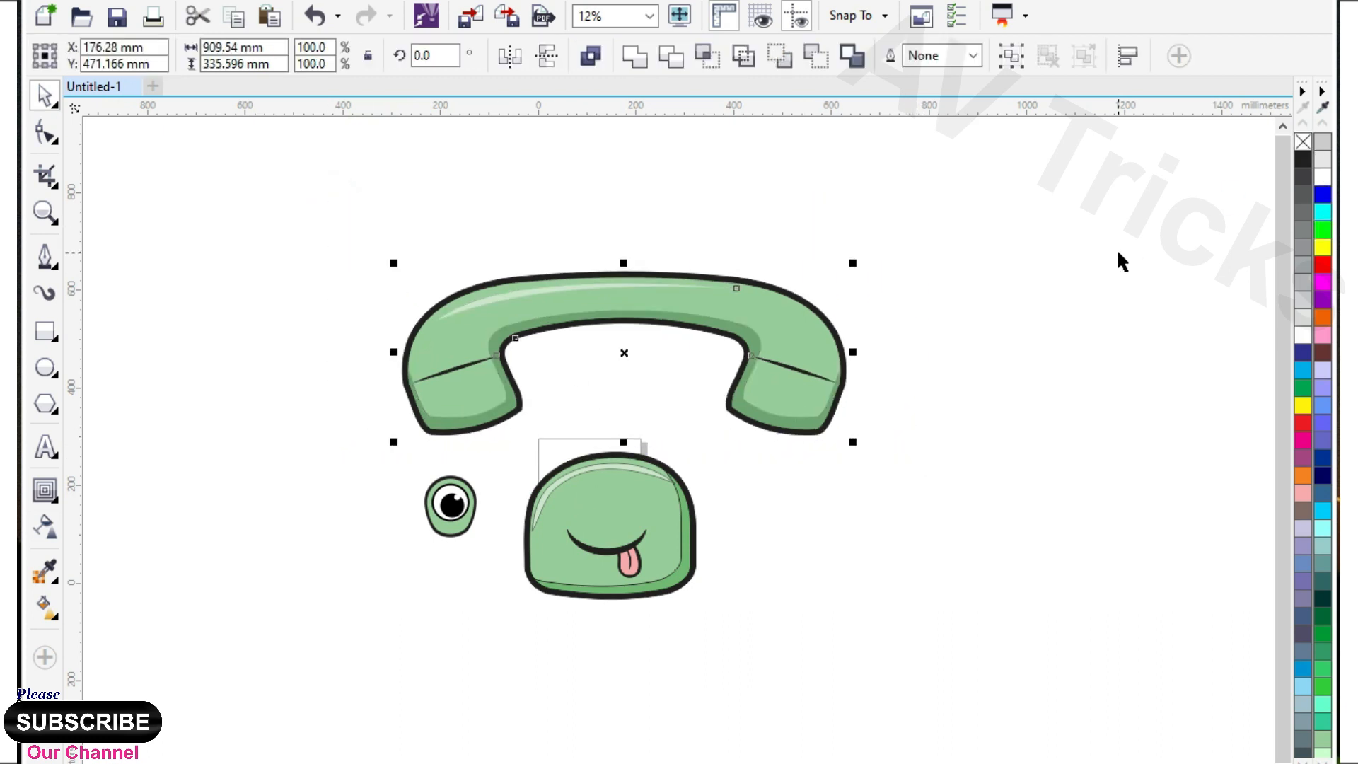
left_click_drag(506, 640, 705, 435)
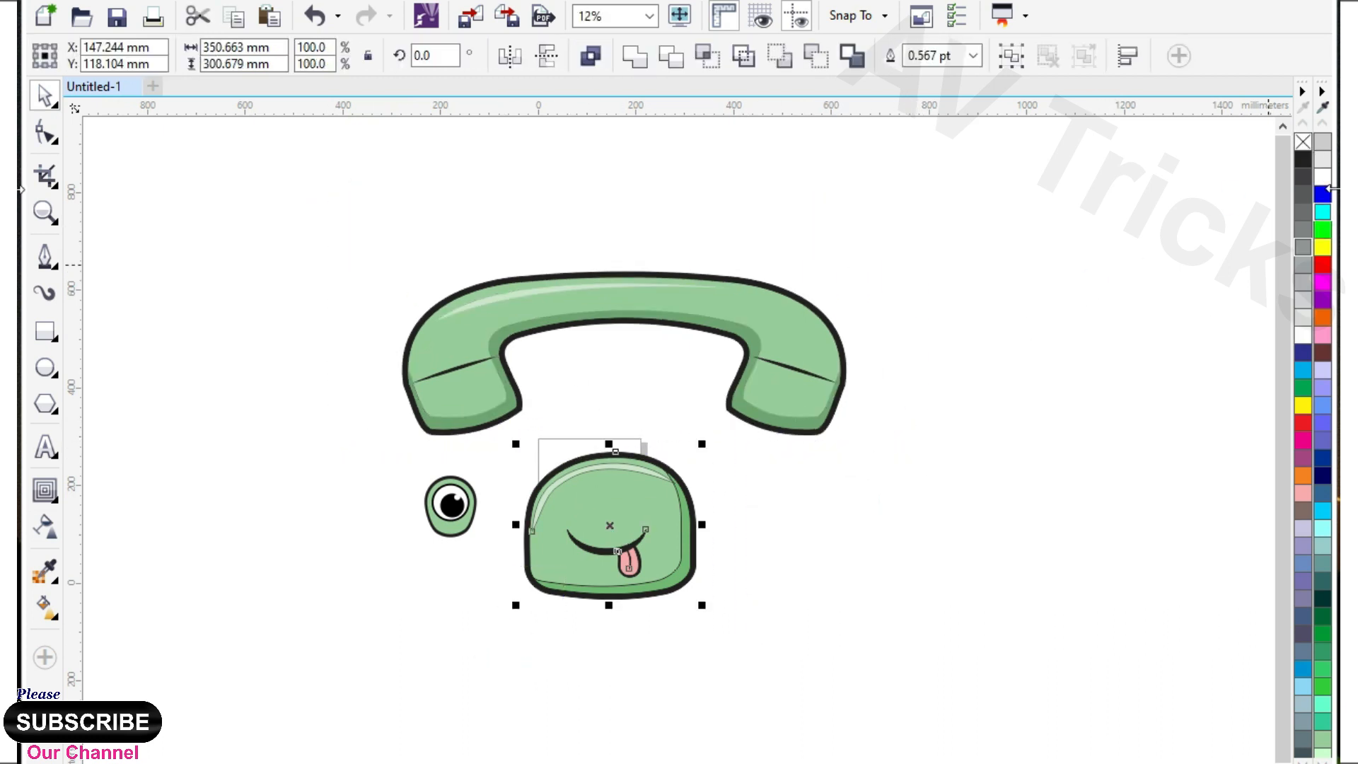
right_click(1303, 142)
left_click(1012, 426)
Scale the handset down proportionally and move it down so it sits just over the top of the body.
left_click(824, 336)
left_click_drag(852, 263, 763, 311)
left_click_drag(667, 325, 652, 404)
left_click(664, 447)
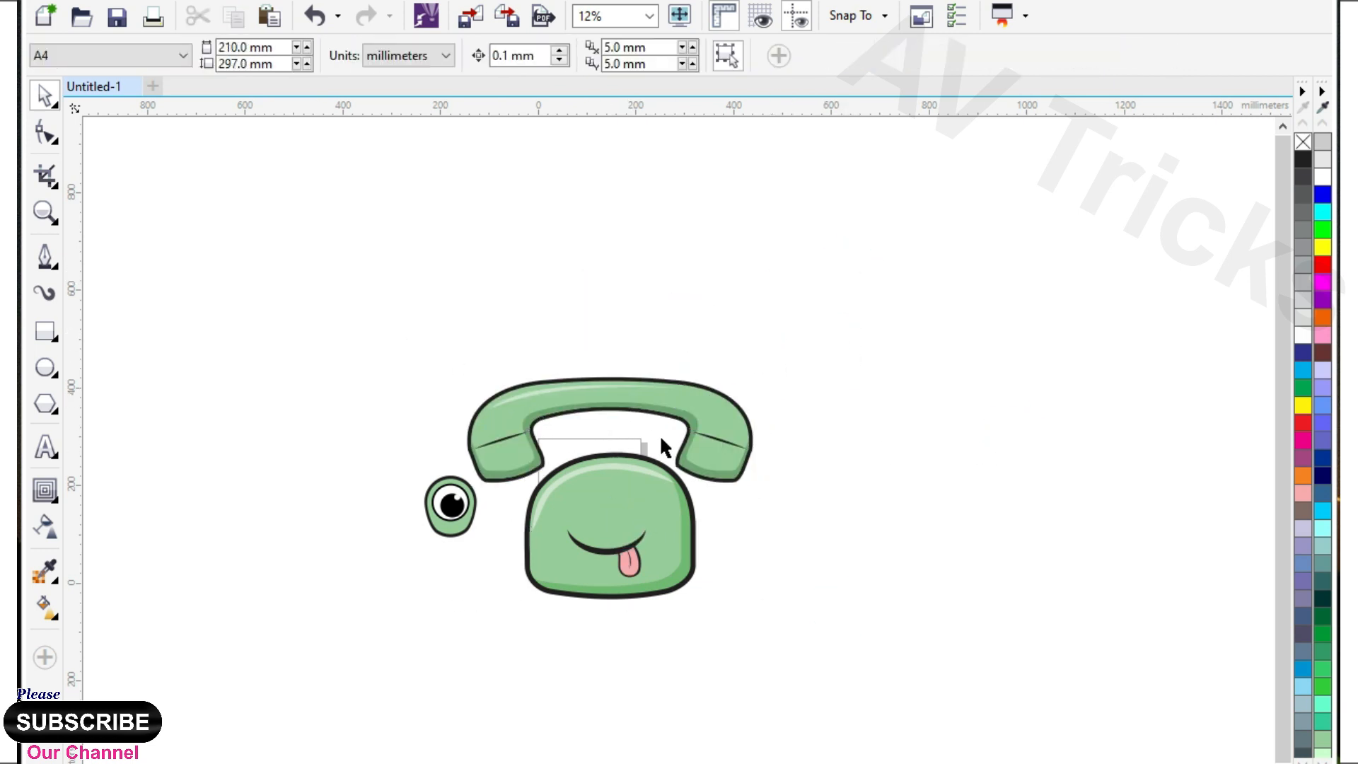
Scale the handset down slightly to about 562 mm wide, keeping it centred over the body.
scroll(663, 447, "up", 2)
left_click(721, 432)
left_click_drag(852, 316, 846, 317)
scroll(845, 316, "down", 1)
scroll(707, 356, "up", 1)
Enlarge the complete eye to about 140 percent and rotate it about 25 degrees.
left_click(403, 551)
left_click_drag(273, 437, 505, 671)
left_click(401, 576)
left_click(390, 544)
left_click_drag(328, 475, 282, 412)
Place the eye in front of the handset and the body's upper-left edge, and add a horizontally mirrored copy as the right eye.
left_click_drag(380, 514, 610, 427)
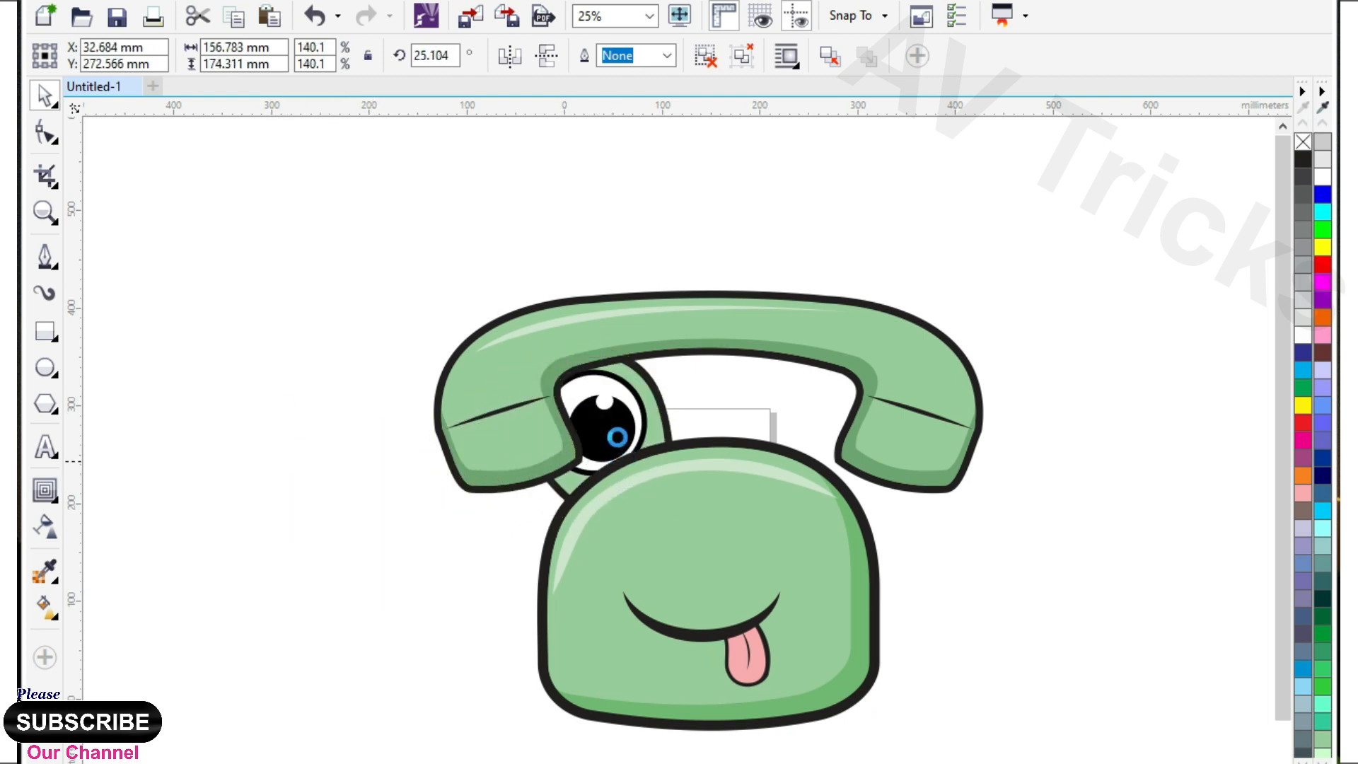
key("shift+Page_Up")
left_click(614, 426)
left_click(580, 435)
left_click_drag(512, 431, 789, 430)
right_click(705, 412)
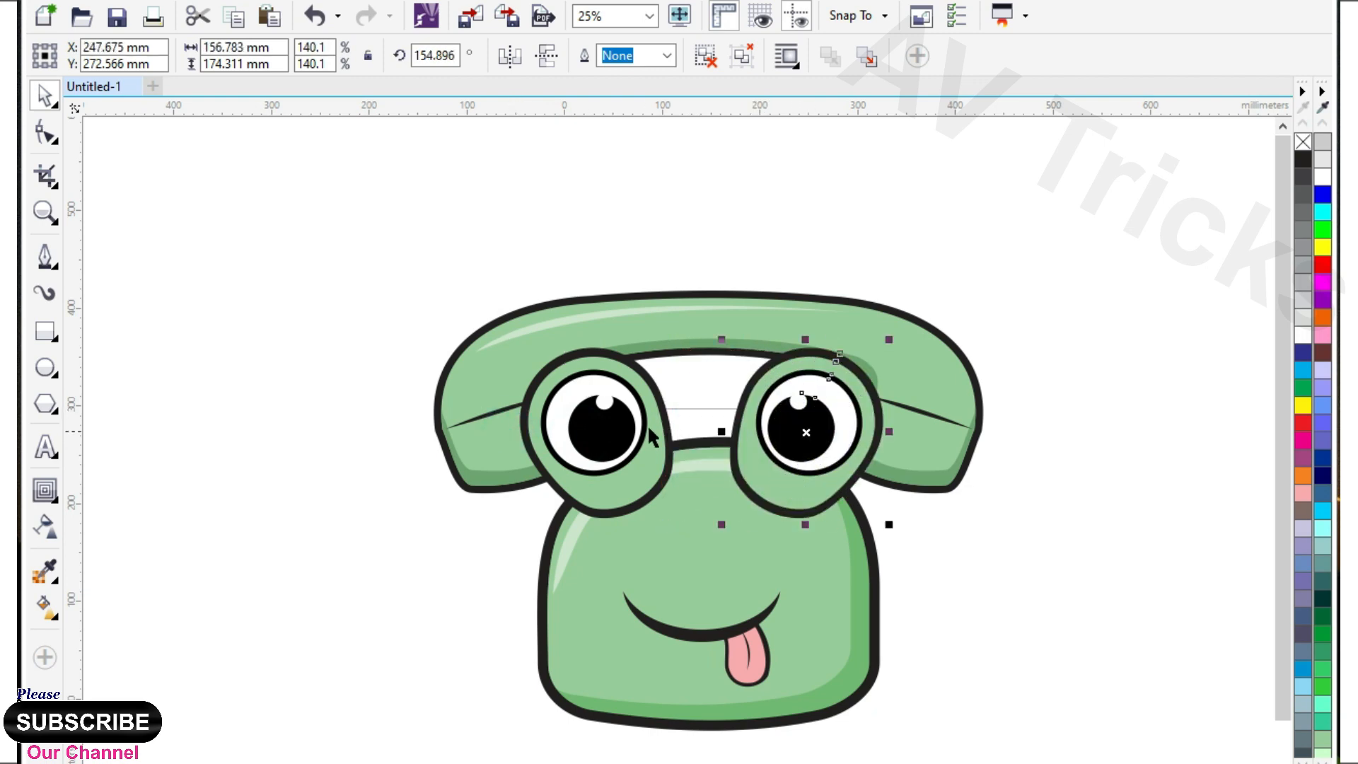
Scale both eyes down slightly together and move the handset down closer to the body.
left_click(626, 421, "shift")
left_click_drag(884, 342, 866, 350)
left_click(905, 417)
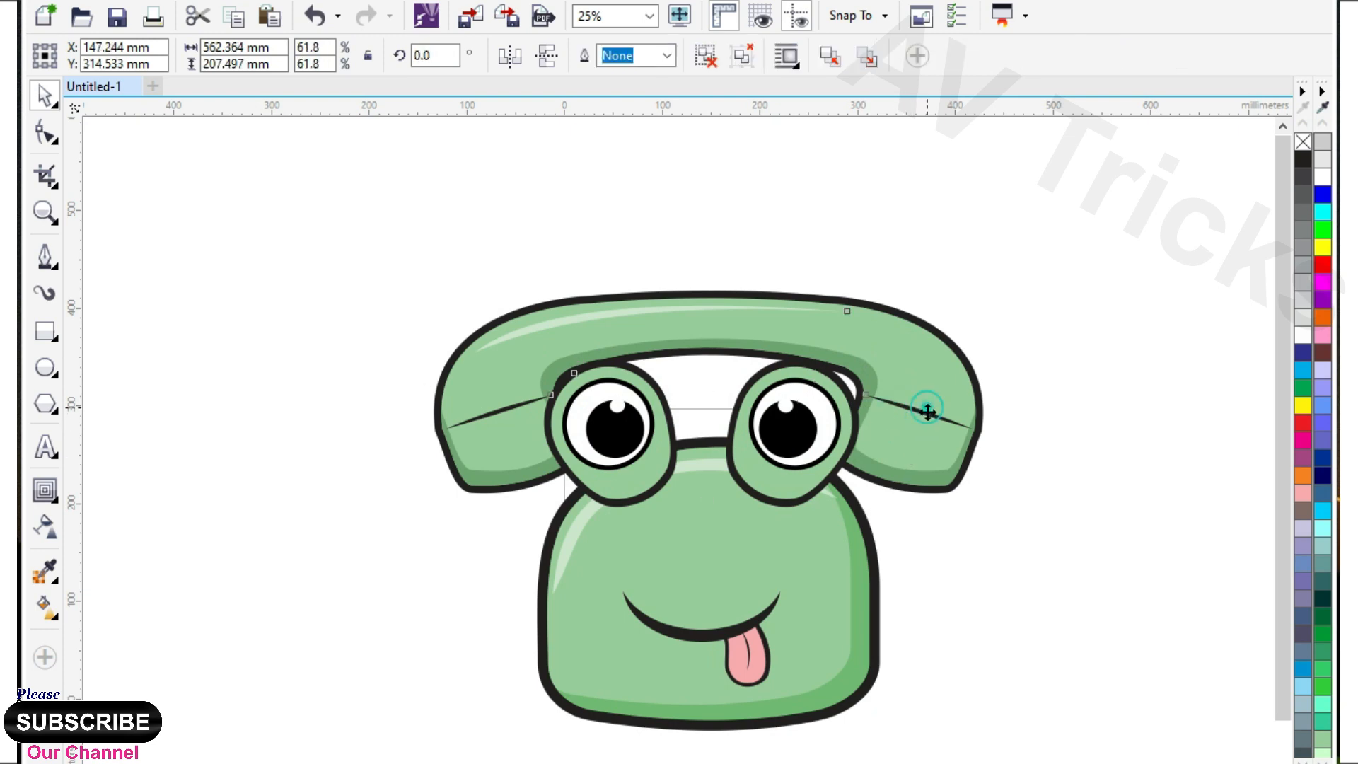
left_click_drag(927, 410, 922, 459)
scroll(699, 453, "down", 1)
scroll(739, 537, "up", 1)
Bring the body with its face to the front so it overlaps the lower part of both eyes.
right_click(740, 539)
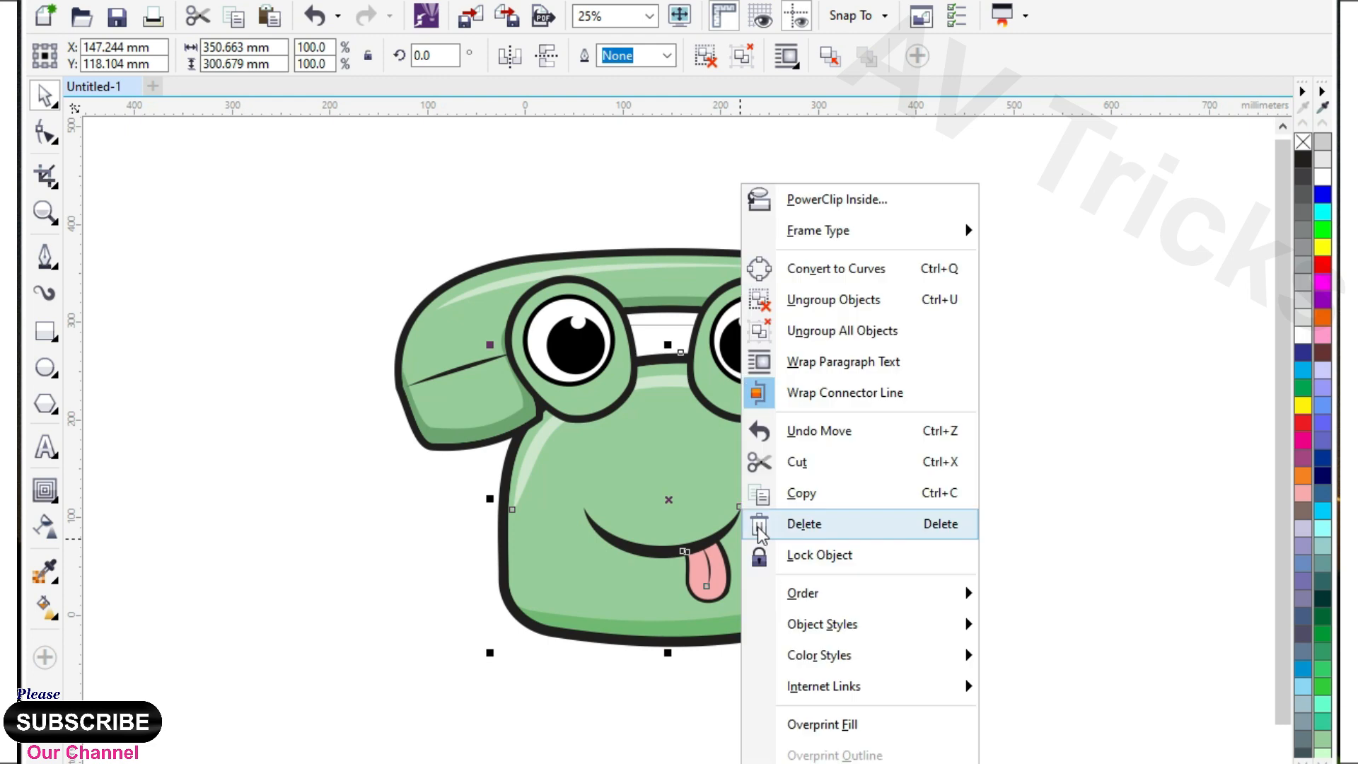
mouse_move(808, 596)
left_click(1051, 587)
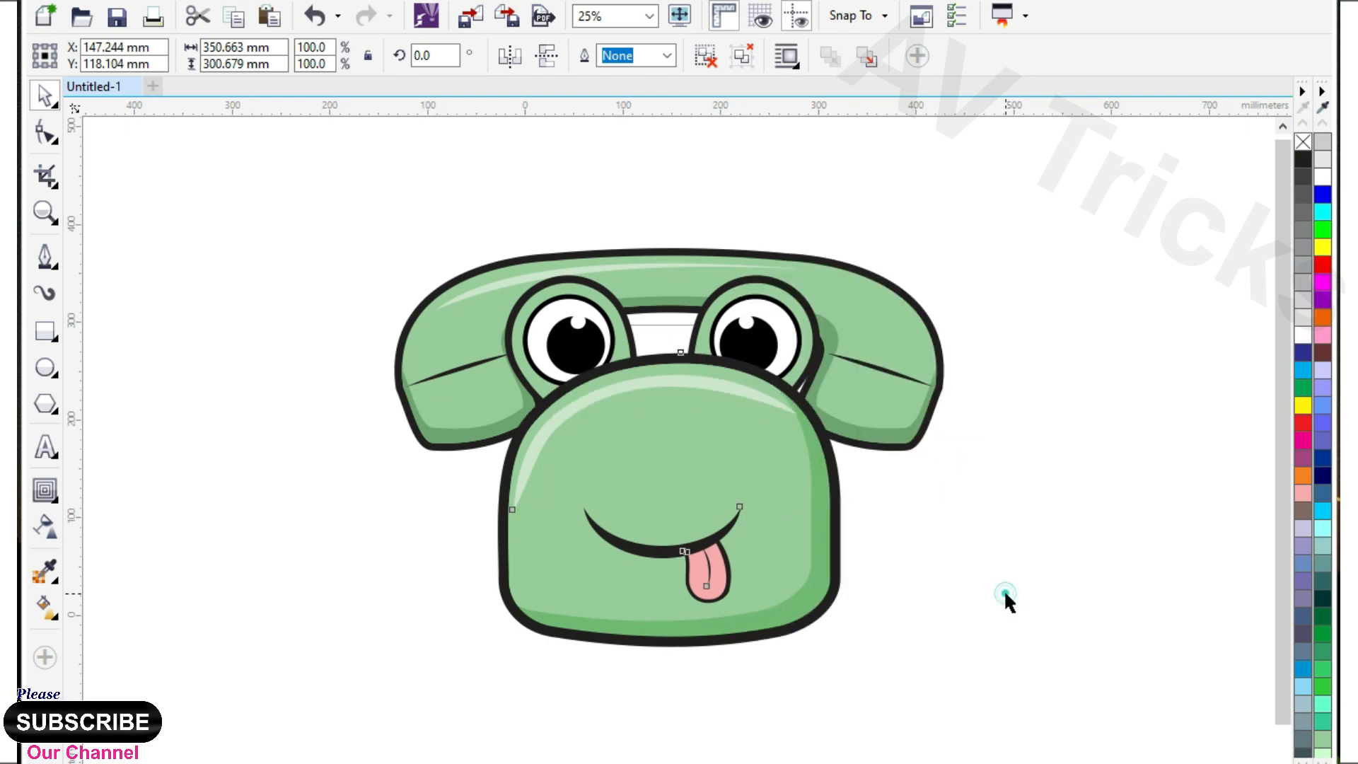
left_click(1004, 595)
scroll(663, 504, "down", 1)
left_click(739, 630)
scroll(739, 630, "up", 1)
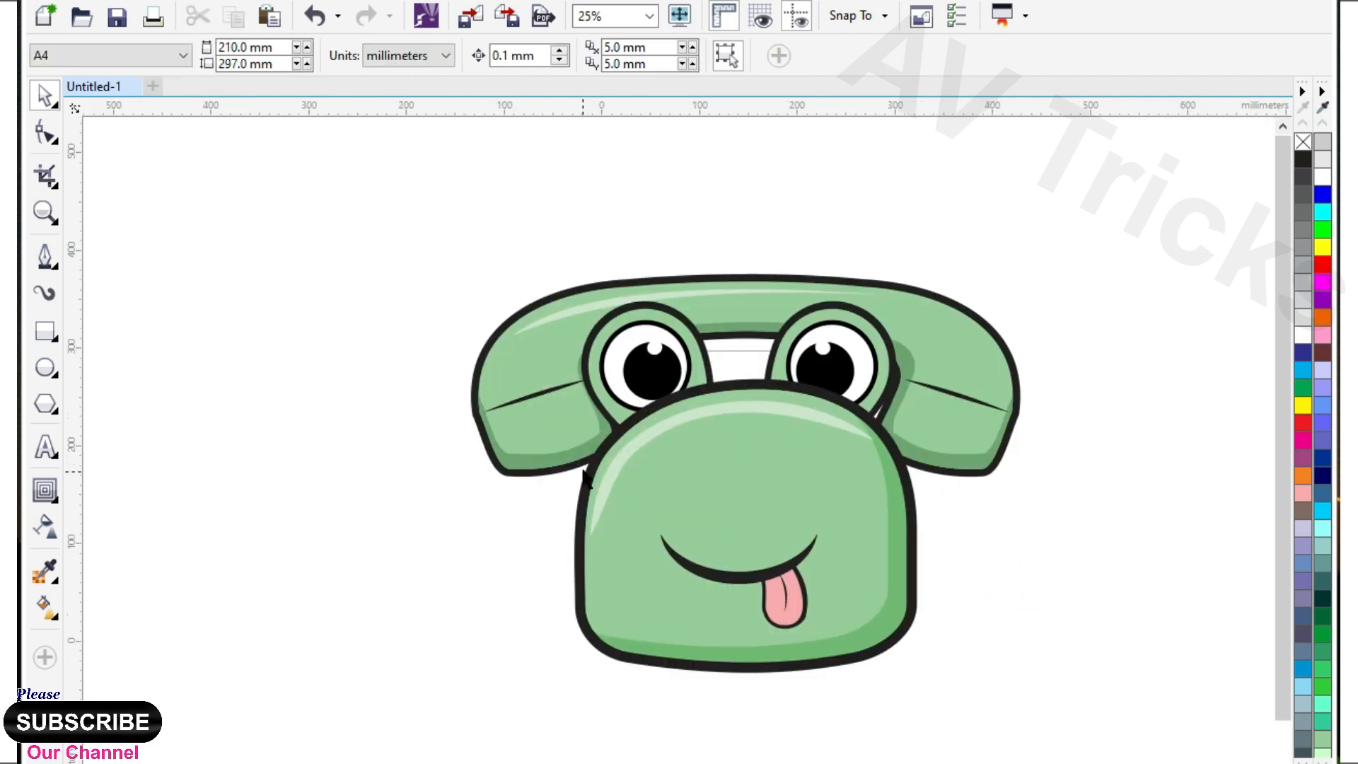
Draw a looping coiled cord about 248 by 252 mm with the Pen tool, from the handset's left end to the body's lower-left corner.
left_click(45, 256)
scroll(467, 438, "up", 1)
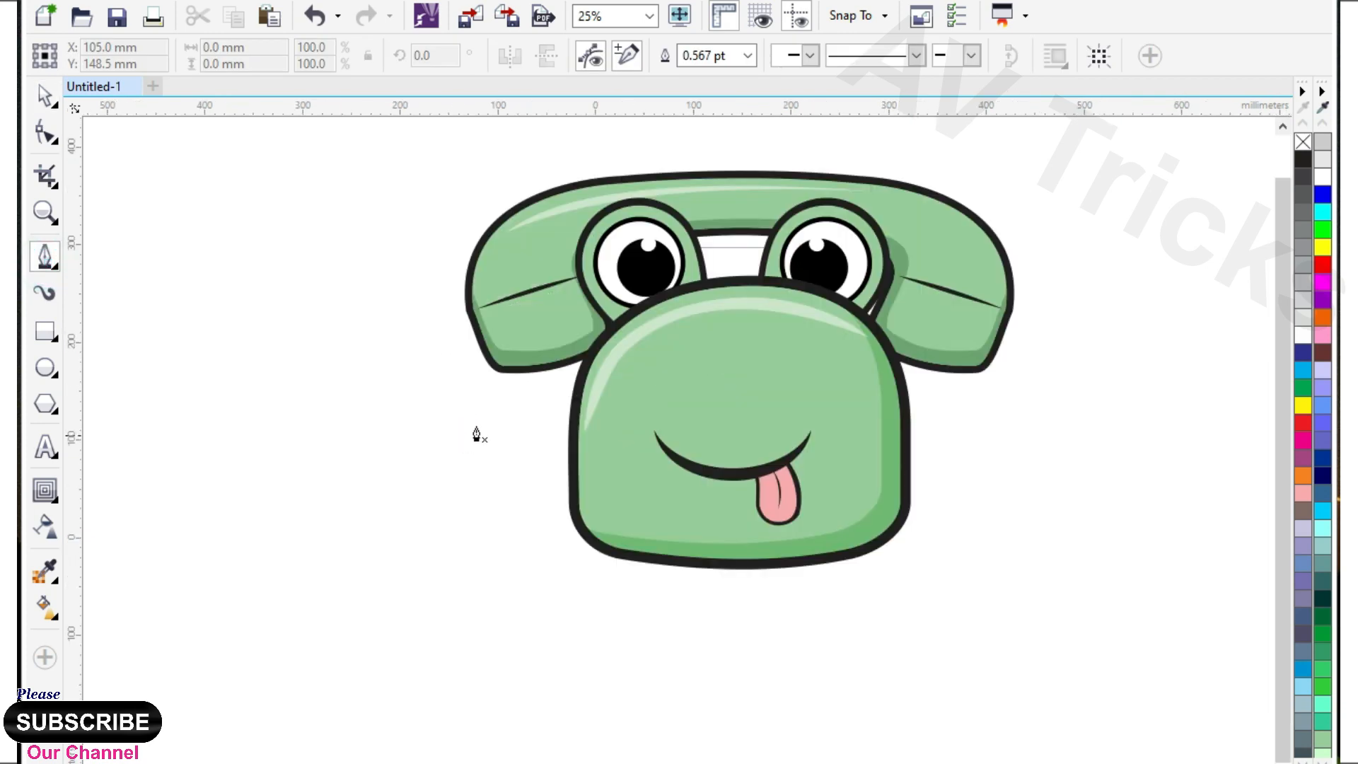
left_click_drag(456, 413, 494, 429)
left_click_drag(478, 396, 440, 402)
left_click_drag(416, 446, 443, 453)
left_click_drag(391, 488, 407, 550)
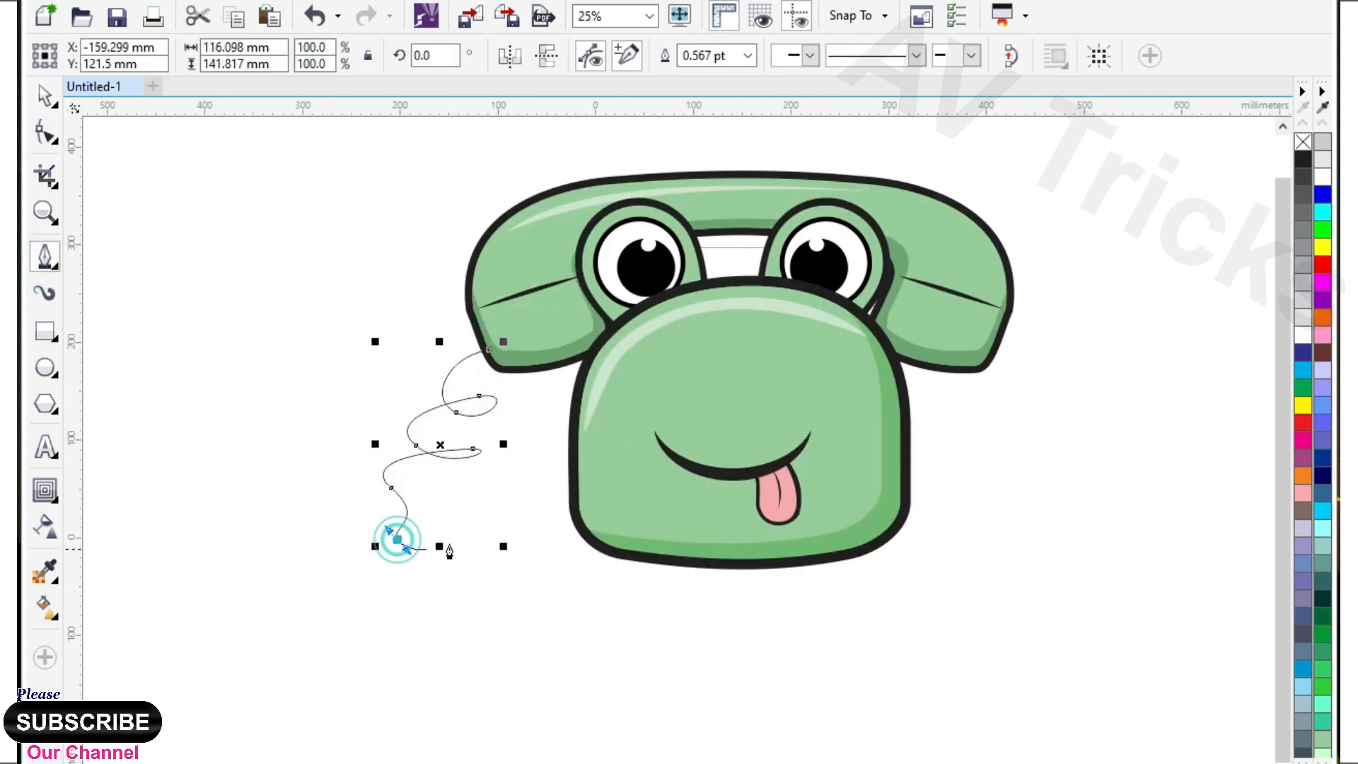
key("ctrl+z")
left_click_drag(419, 479, 417, 482)
left_click_drag(384, 528, 403, 554)
left_click_drag(497, 527, 470, 577)
left_click_drag(552, 559, 585, 588)
double_click(612, 568)
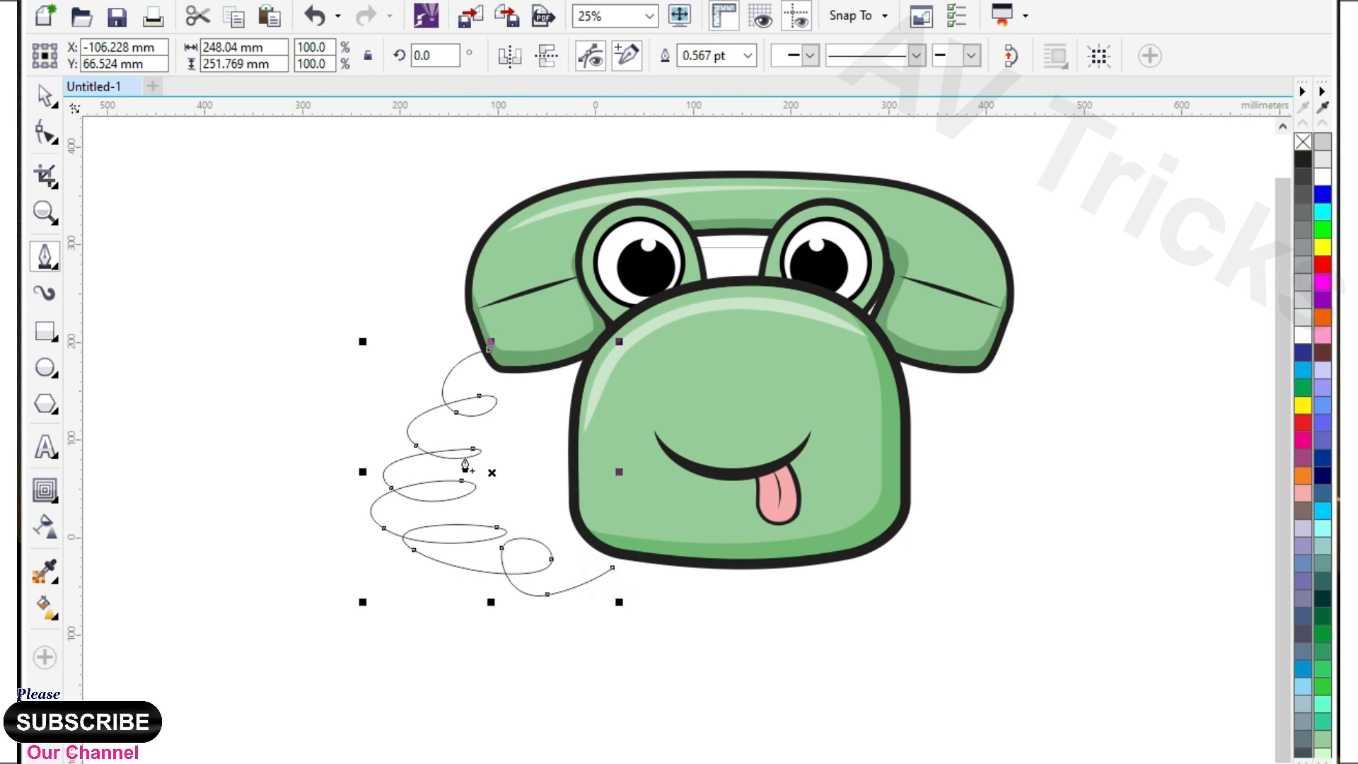
Set the cord's outline to 12 pt with rounded line caps and bevelled corners.
key("F12")
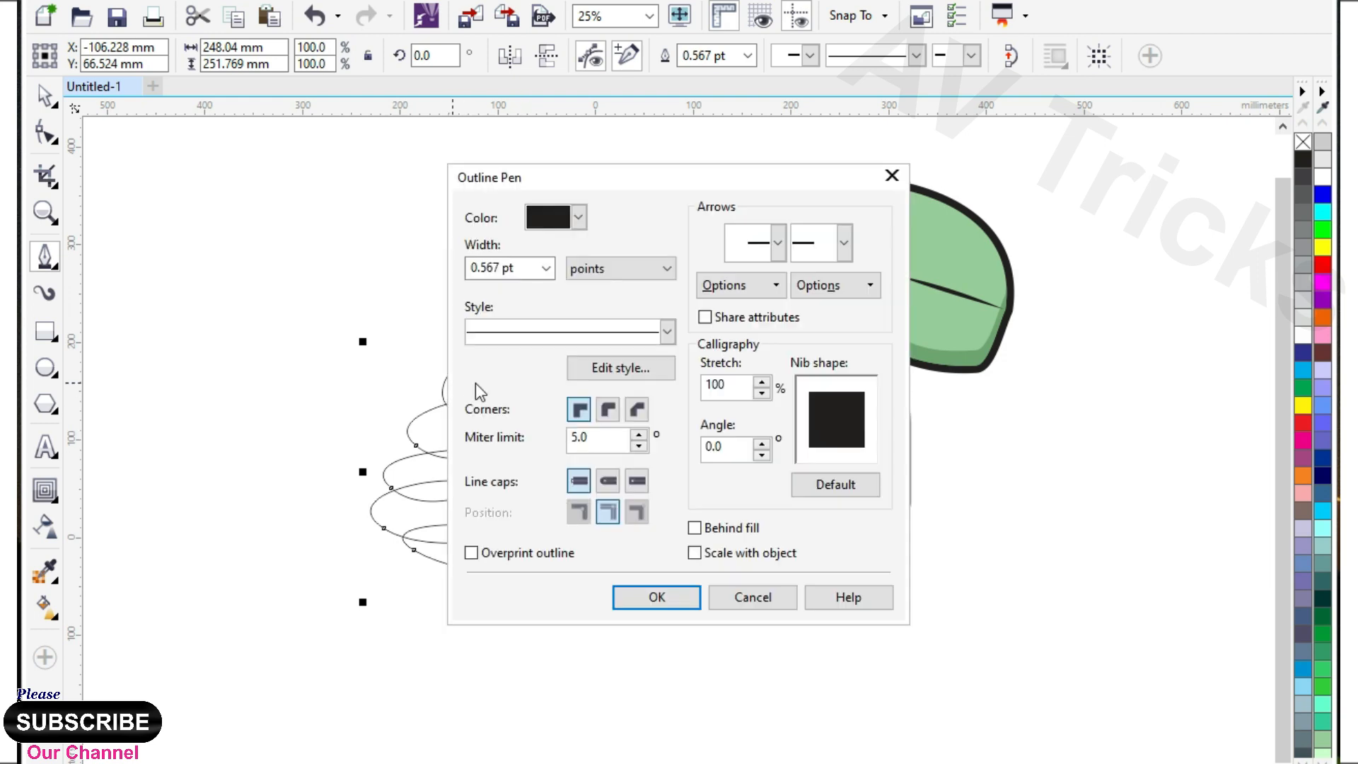
left_click(546, 268)
left_click(498, 458)
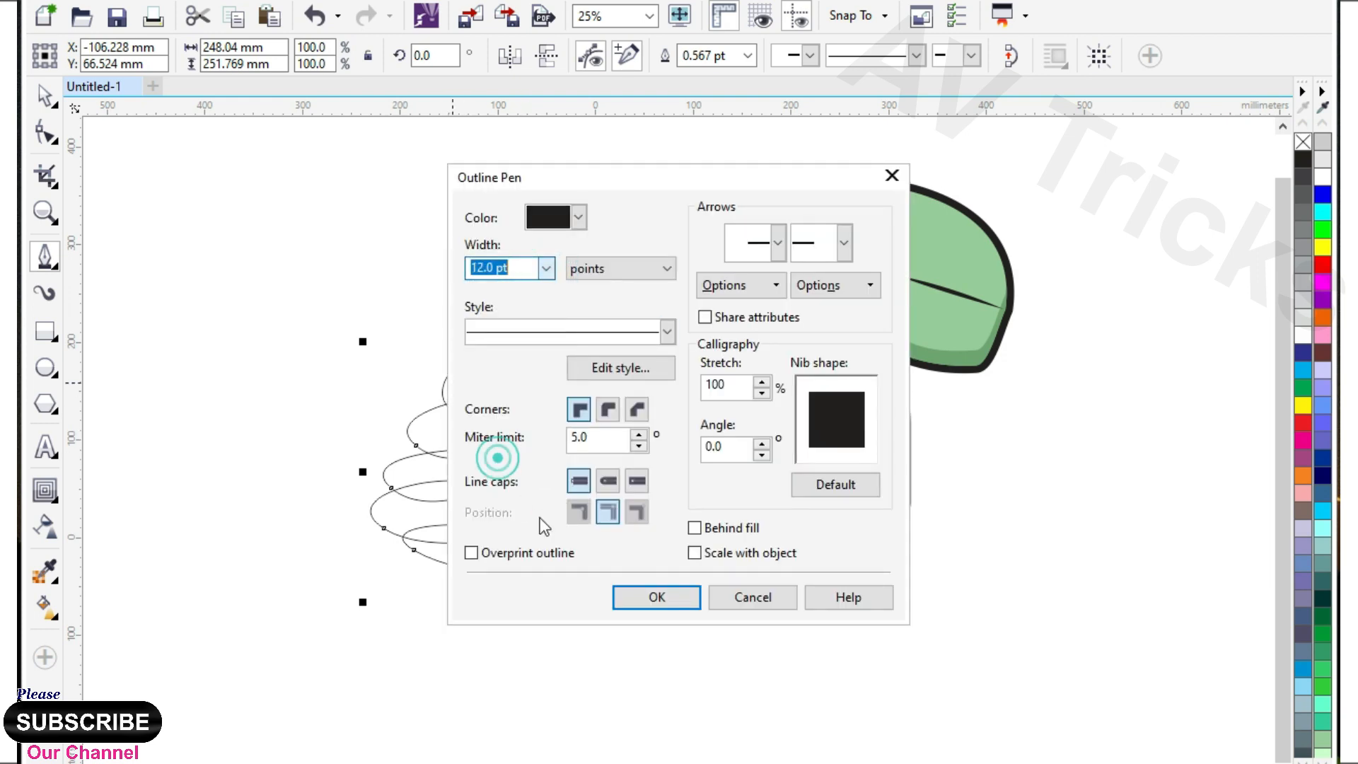
left_click(607, 481)
left_click(636, 409)
left_click(657, 597)
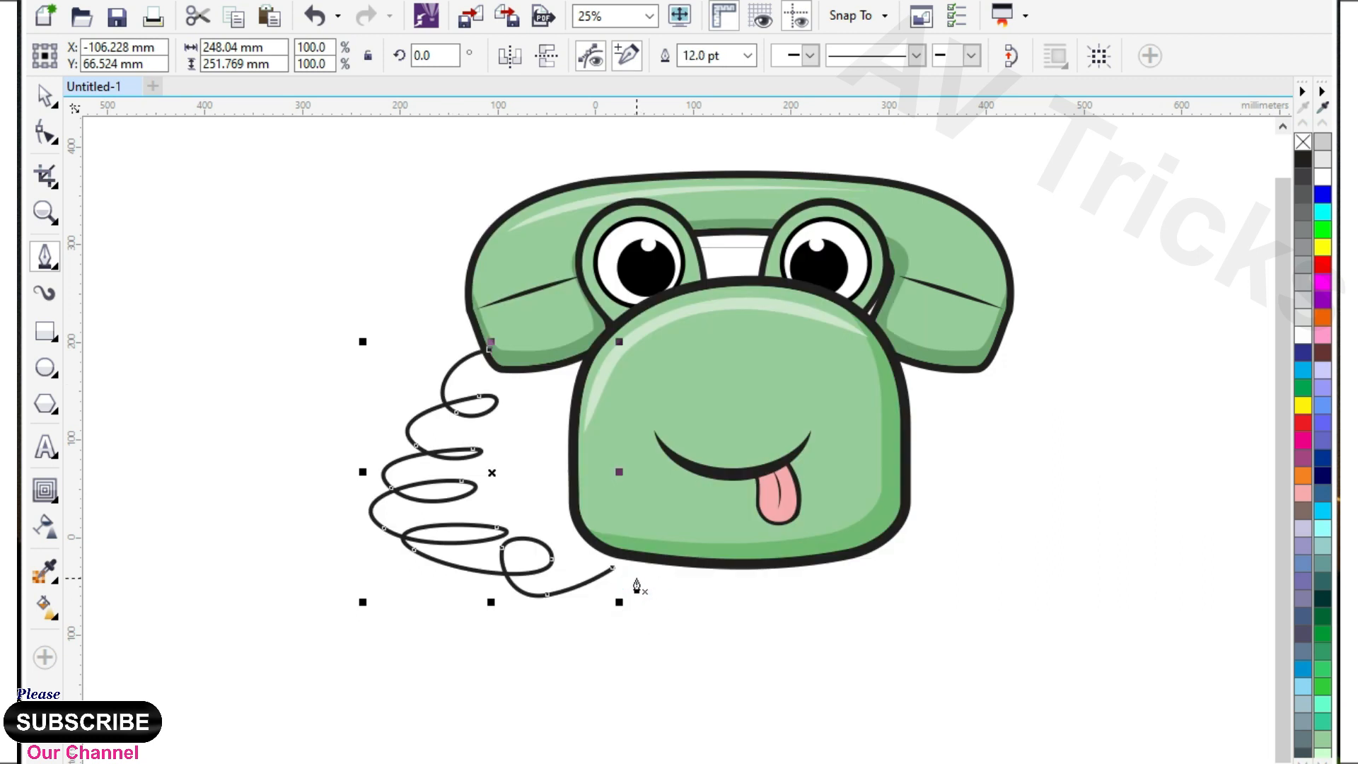
Set the cord's outline width to 36 pt and convert the outline to an object.
key("F12")
left_click(546, 269)
left_click(490, 504)
left_click(657, 597)
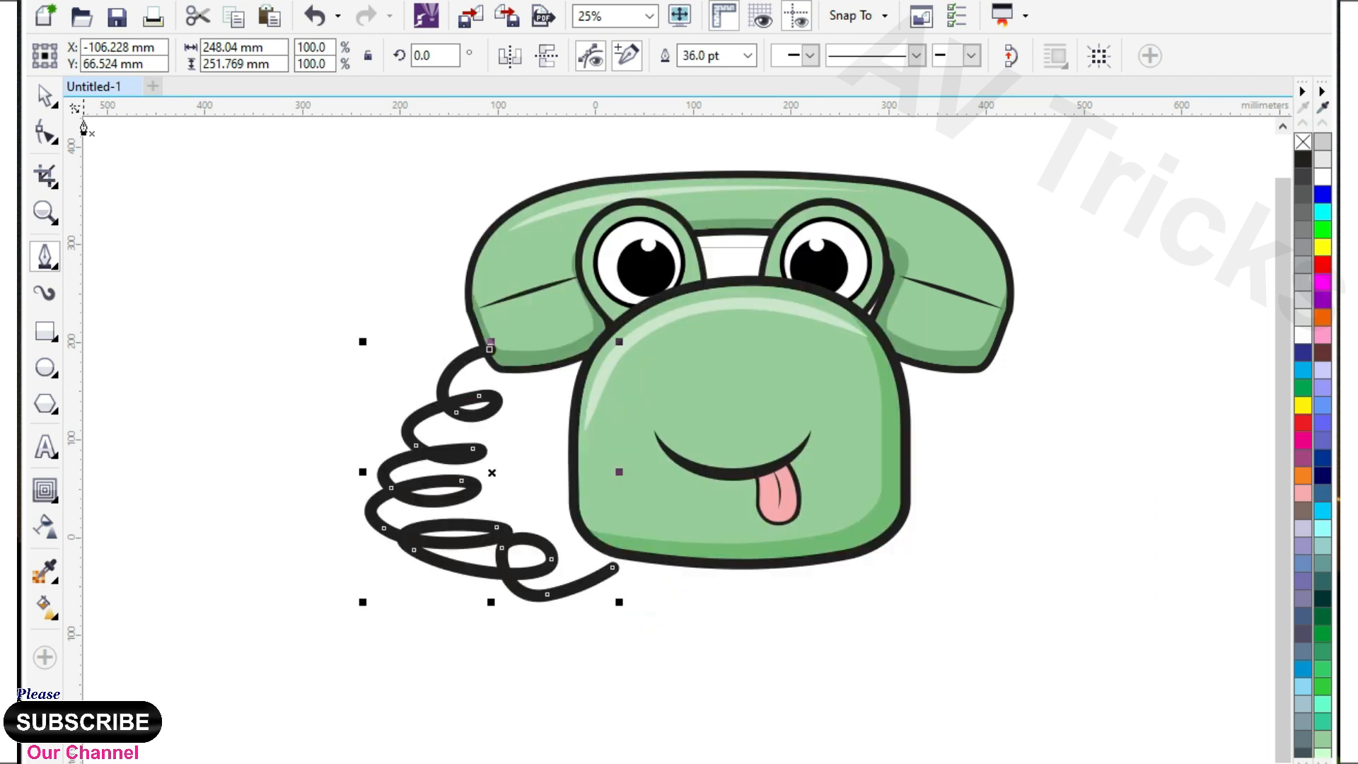
key("ctrl+shift+q")
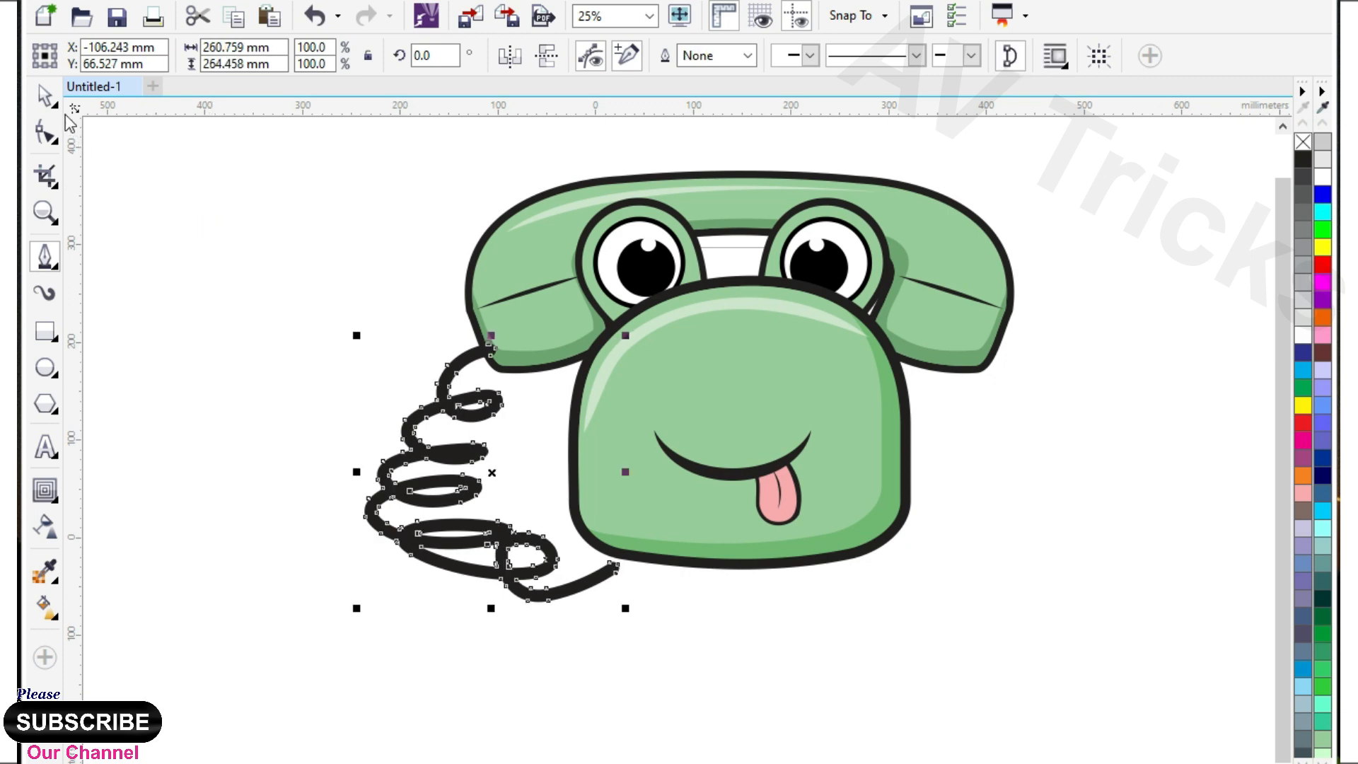
Move the nodes at the cord's lower end so it meets the outline of the body.
left_click(48, 132)
scroll(618, 562, "up", 1)
left_click_drag(563, 539, 626, 596)
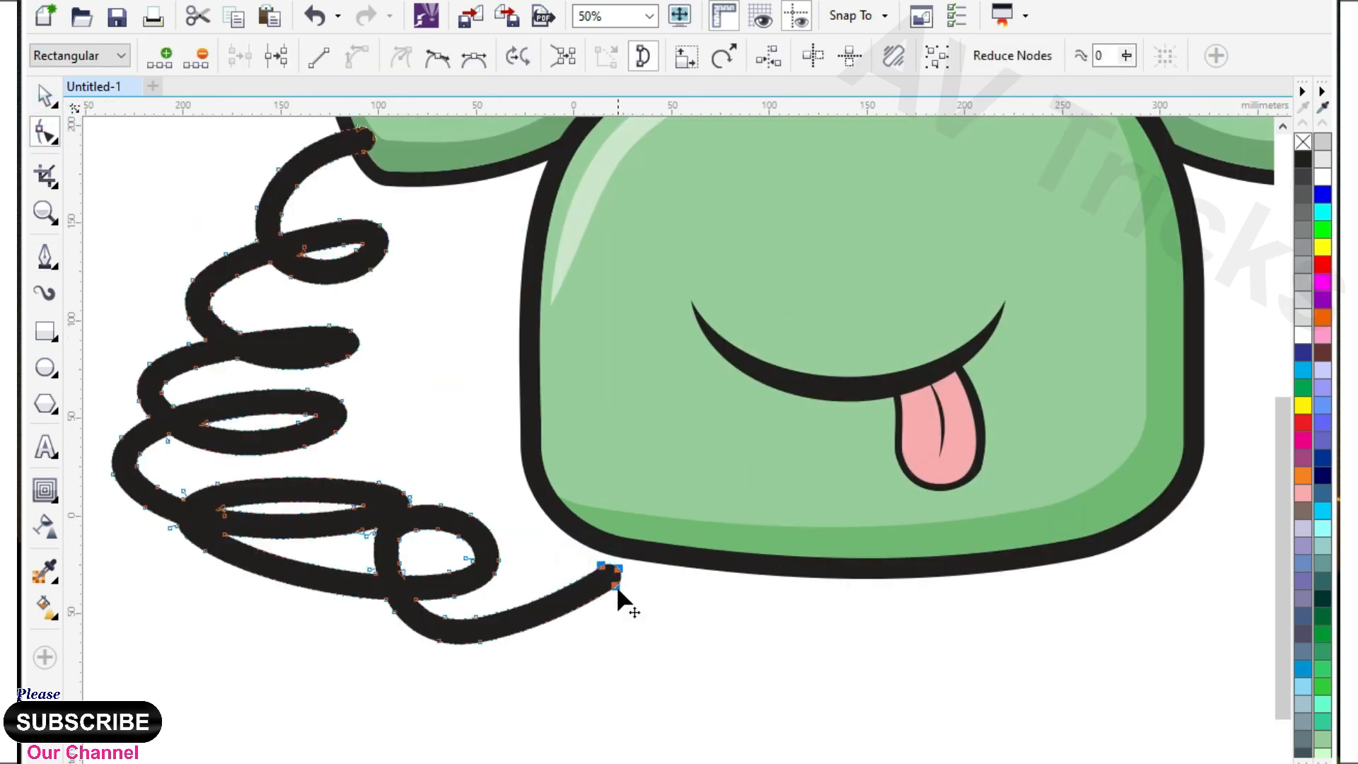
scroll(628, 585, "down", 1)
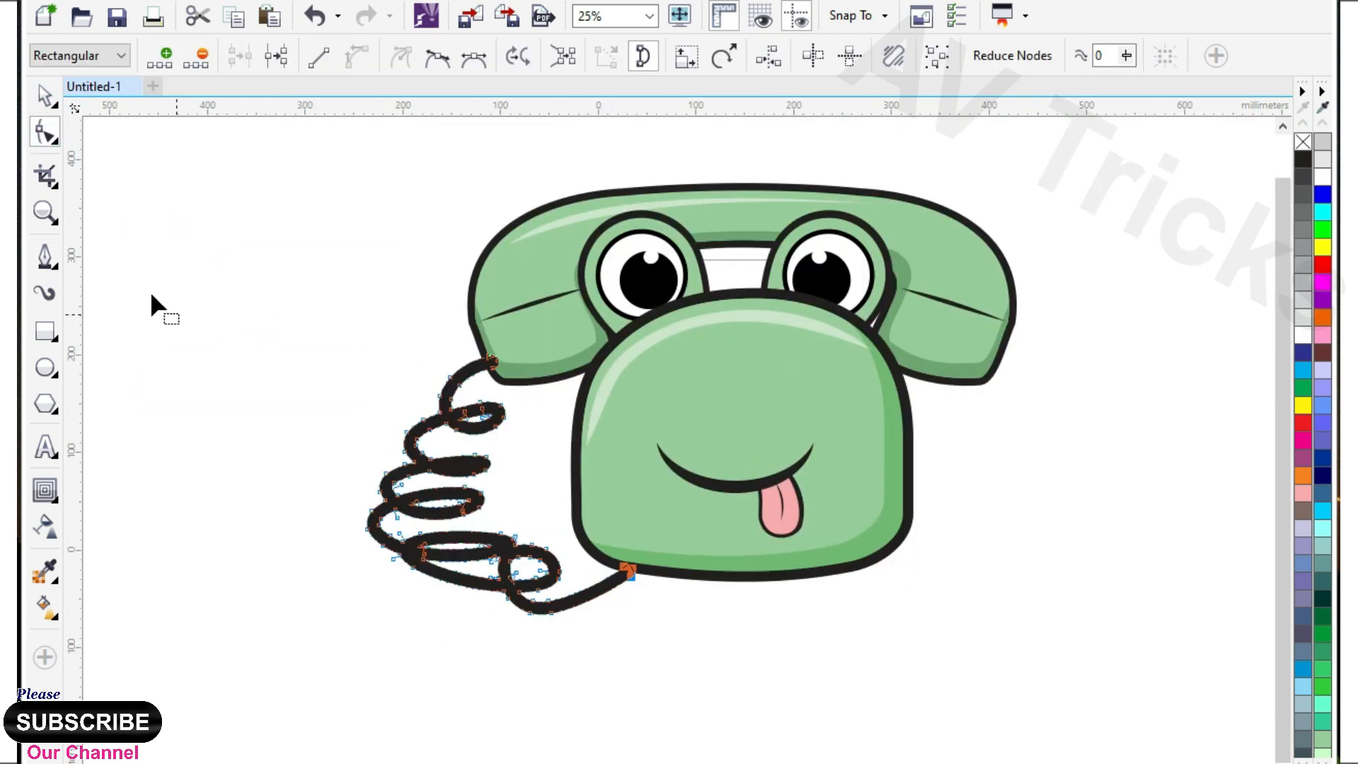
left_click(45, 96)
left_click(188, 279)
Examine the complete telephone character, both as a whole and close up around the eyes, face and cord.
scroll(325, 350, "down", 1)
left_click_drag(343, 236, 973, 606)
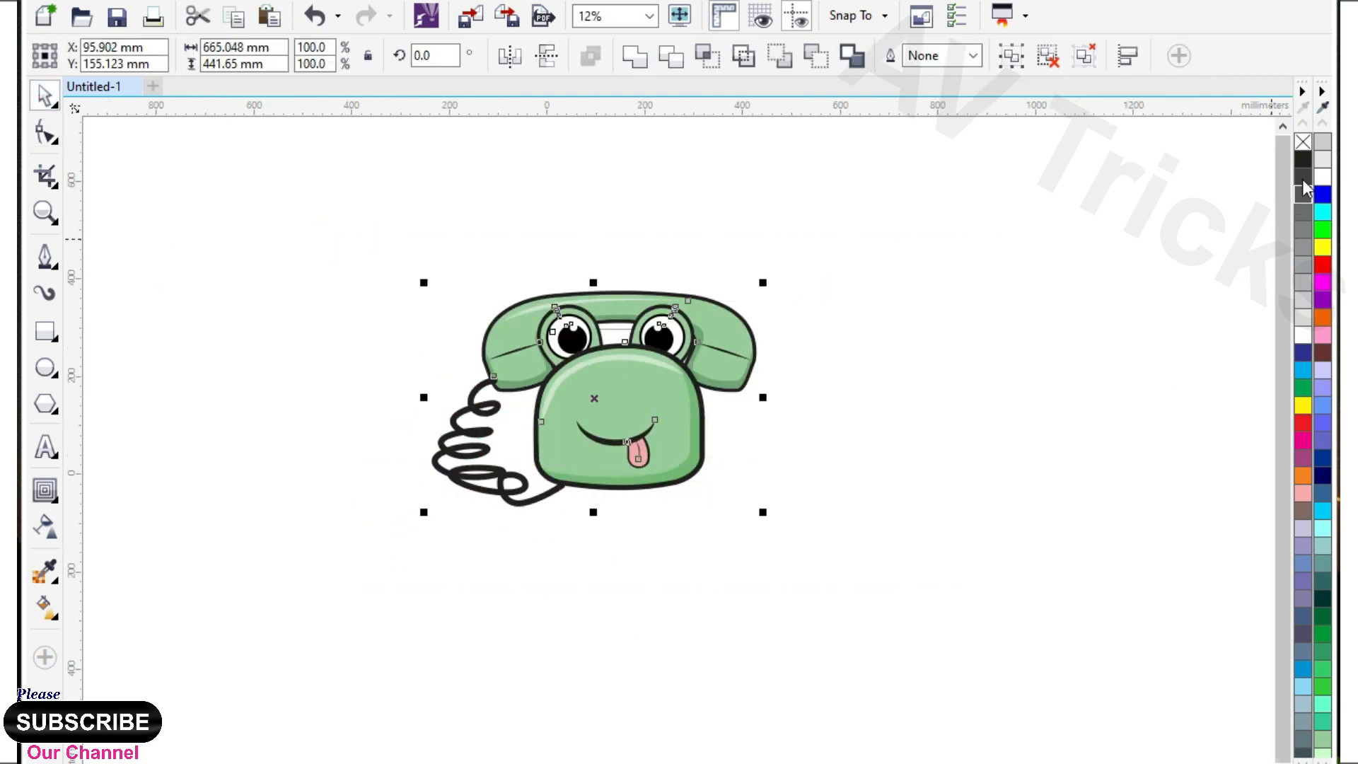
left_click(1000, 400)
scroll(665, 432, "down", 1)
scroll(640, 427, "up", 1)
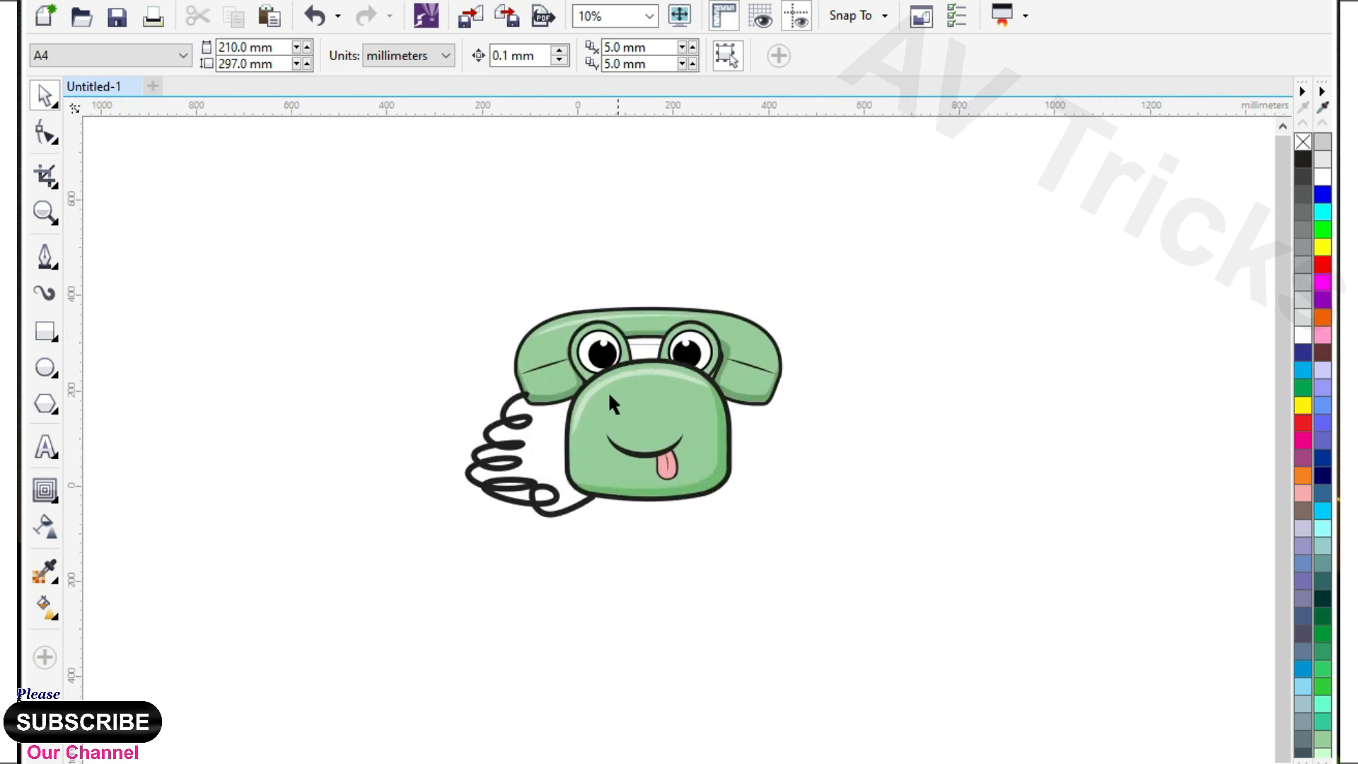
scroll(591, 377, "up", 4)
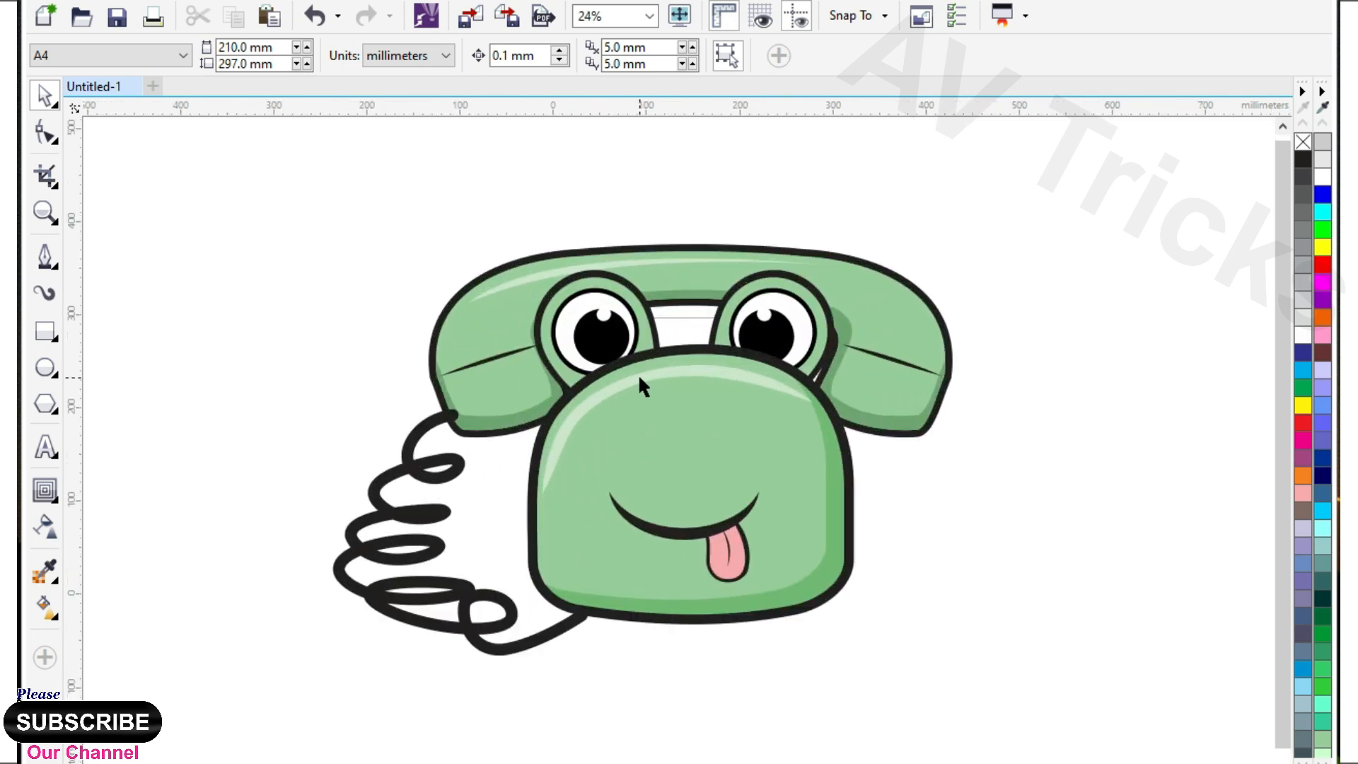
scroll(640, 385, "up", 1)
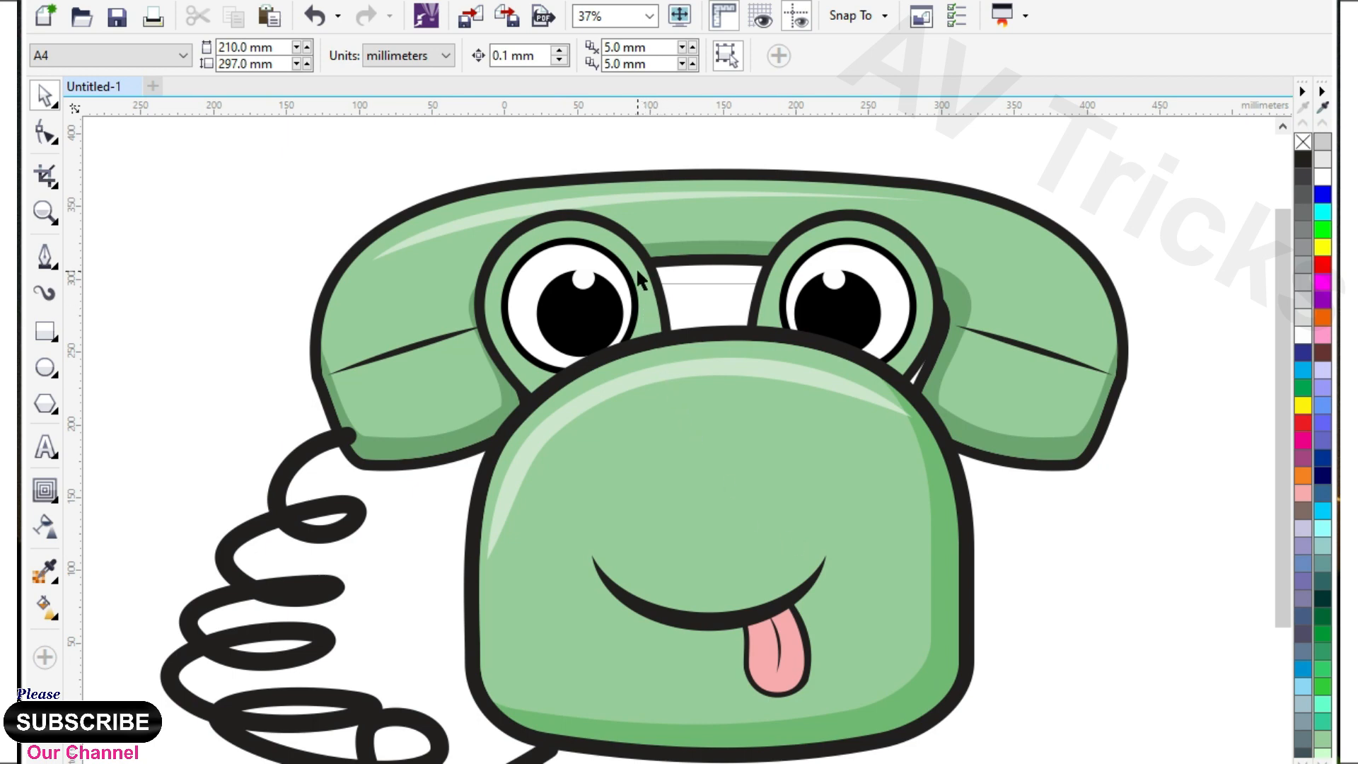
left_click_drag(651, 459, 649, 426)
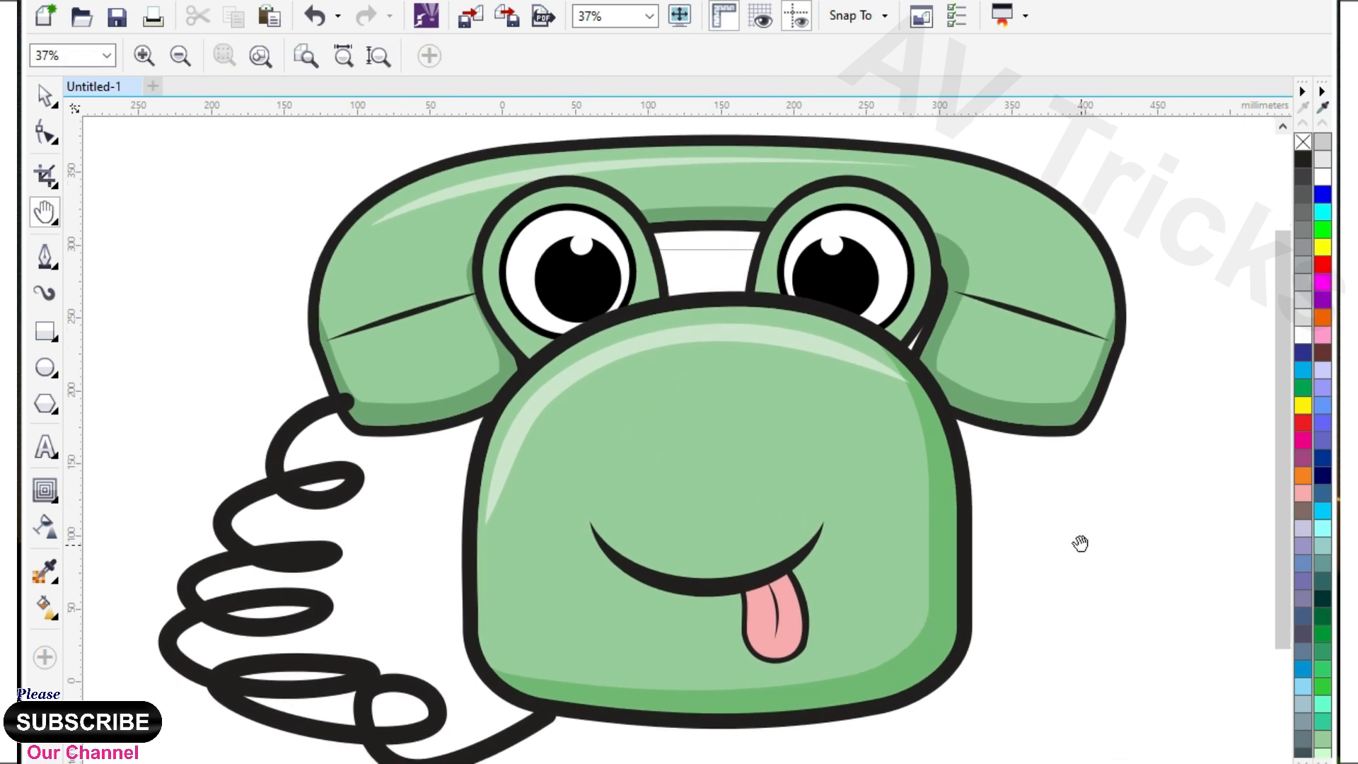